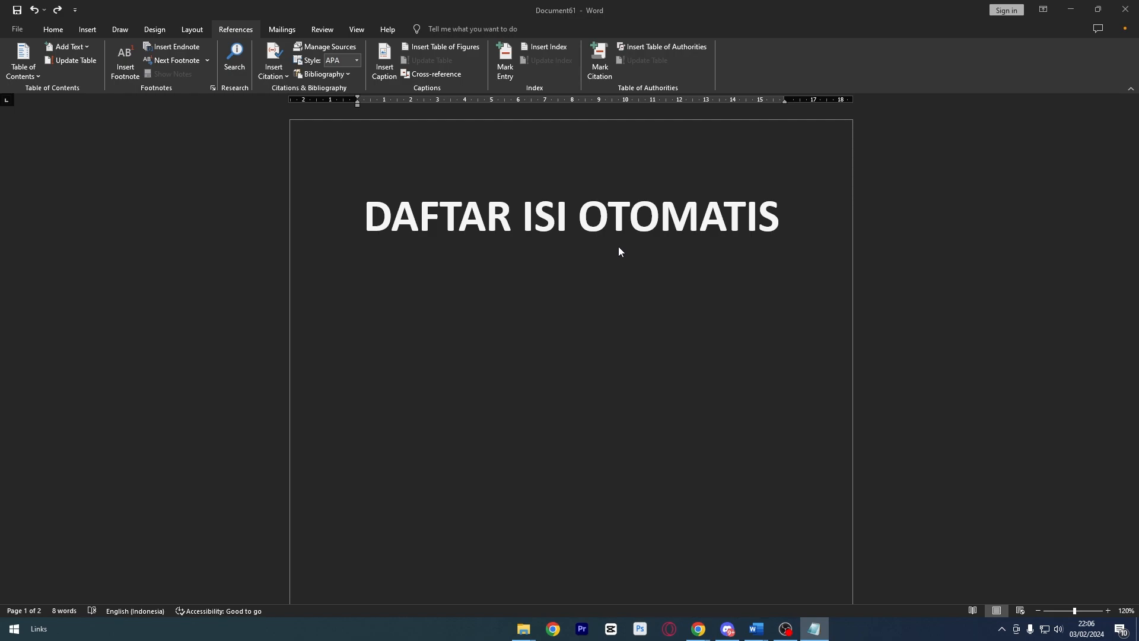
- Add a "Bab 1" line with a dotted leader below the Kata Pengatar entry of the manual contents list
{"action": "scroll", "coordinate": [617, 265], "scroll_direction": "down", "scroll_amount": 10}
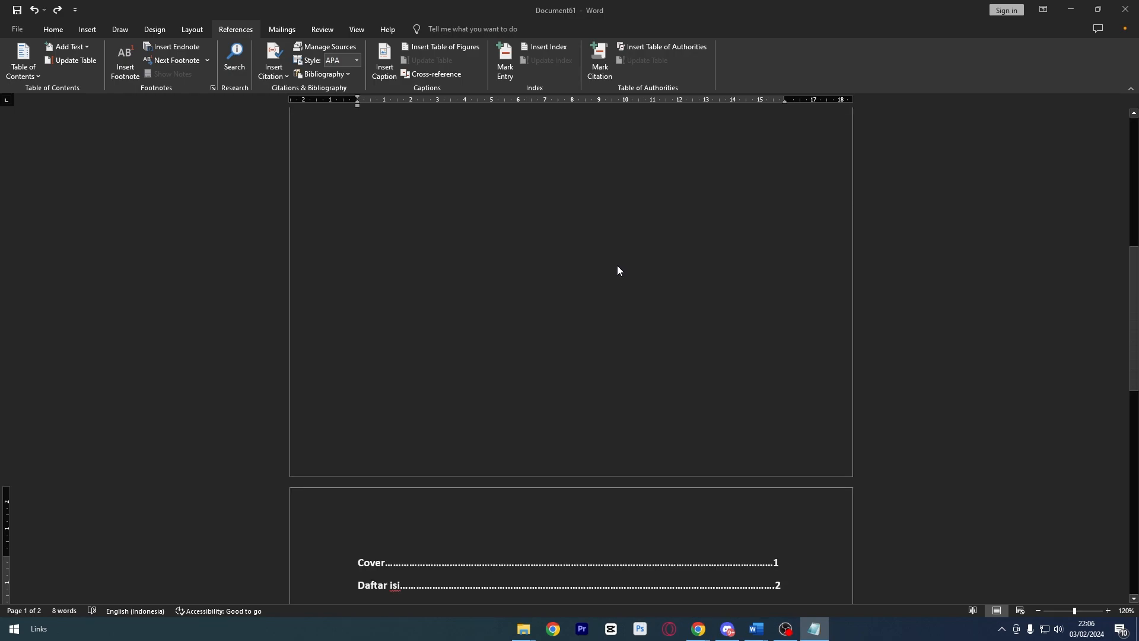
{"action": "left_click", "coordinate": [807, 440]}
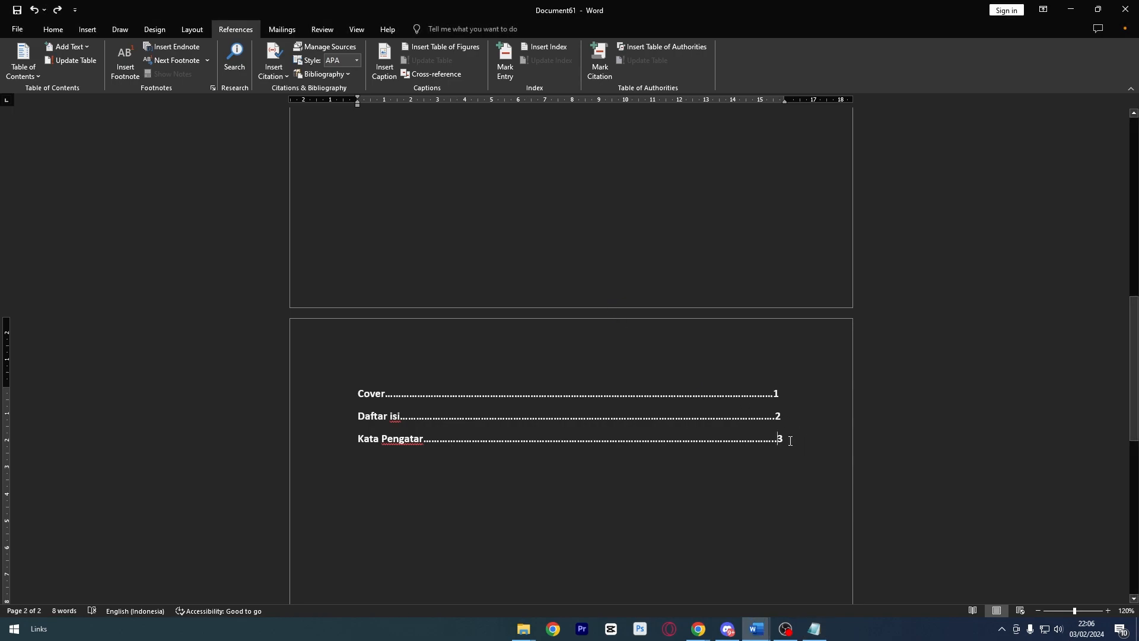
{"action": "key", "text": "Return"}
{"action": "type", "text": "Bab1"}
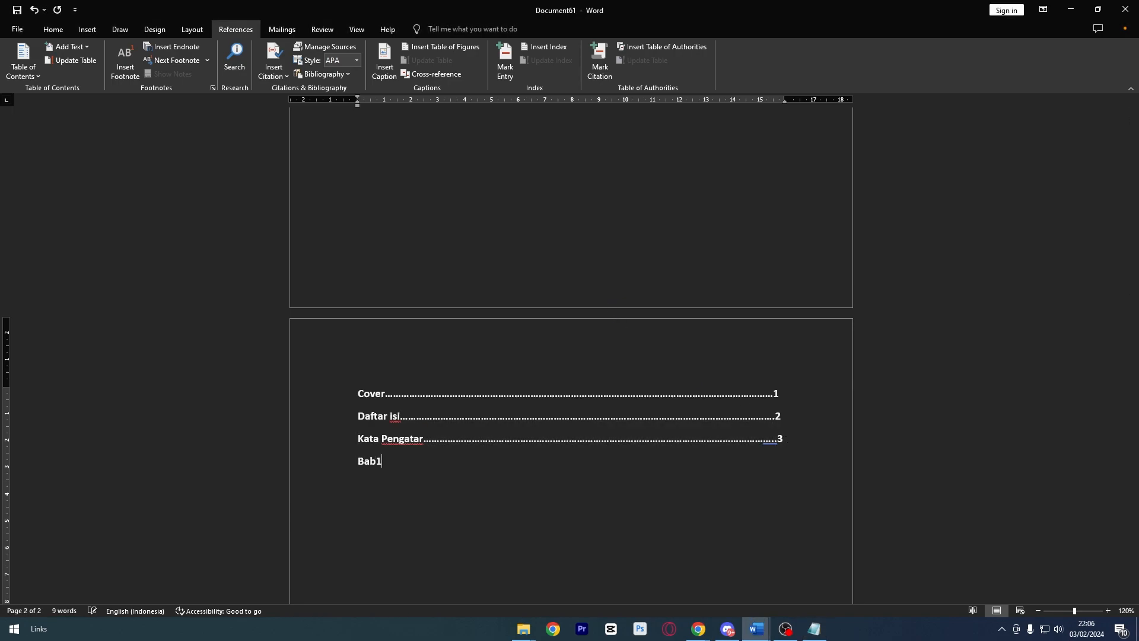
{"action": "key", "text": "BackSpace"}
{"action": "type", "text": "1..............................................................................................."}
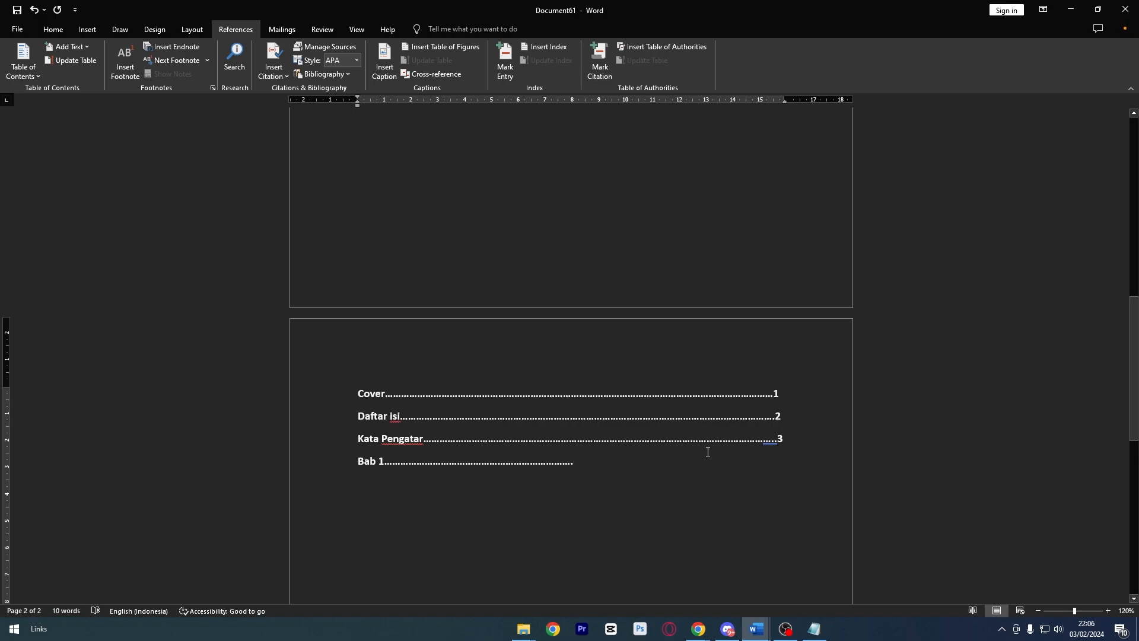
{"action": "type", "text": "....."}
- Delete the entire contents of the document, including the title and the manual contents list
{"action": "scroll", "coordinate": [639, 418], "scroll_direction": "up", "scroll_amount": 15}
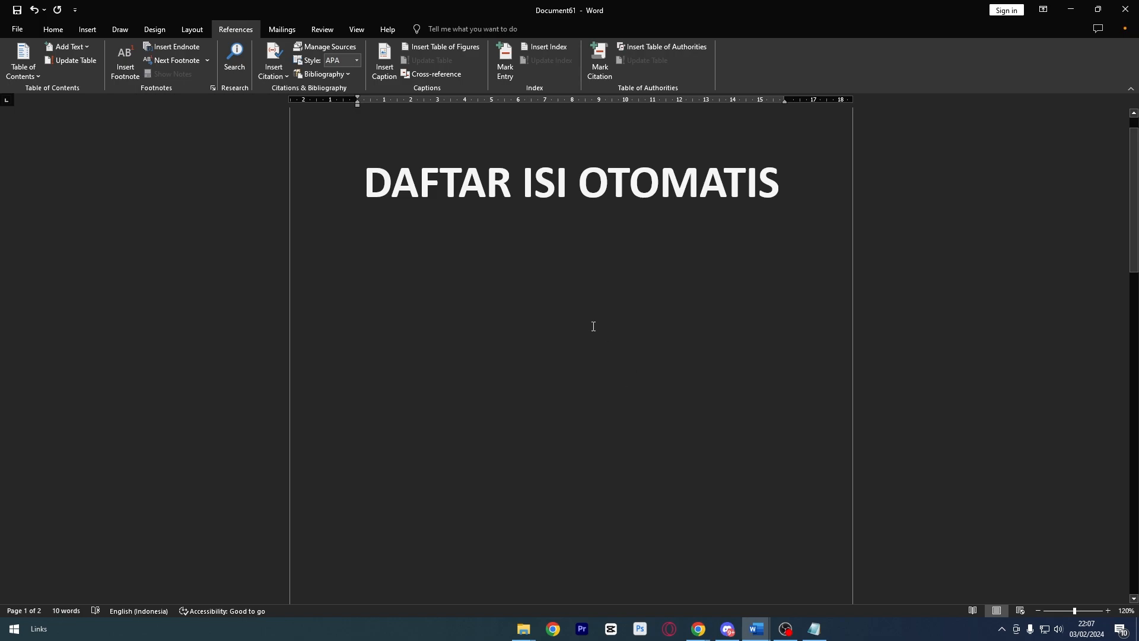
{"action": "left_click", "coordinate": [52, 29]}
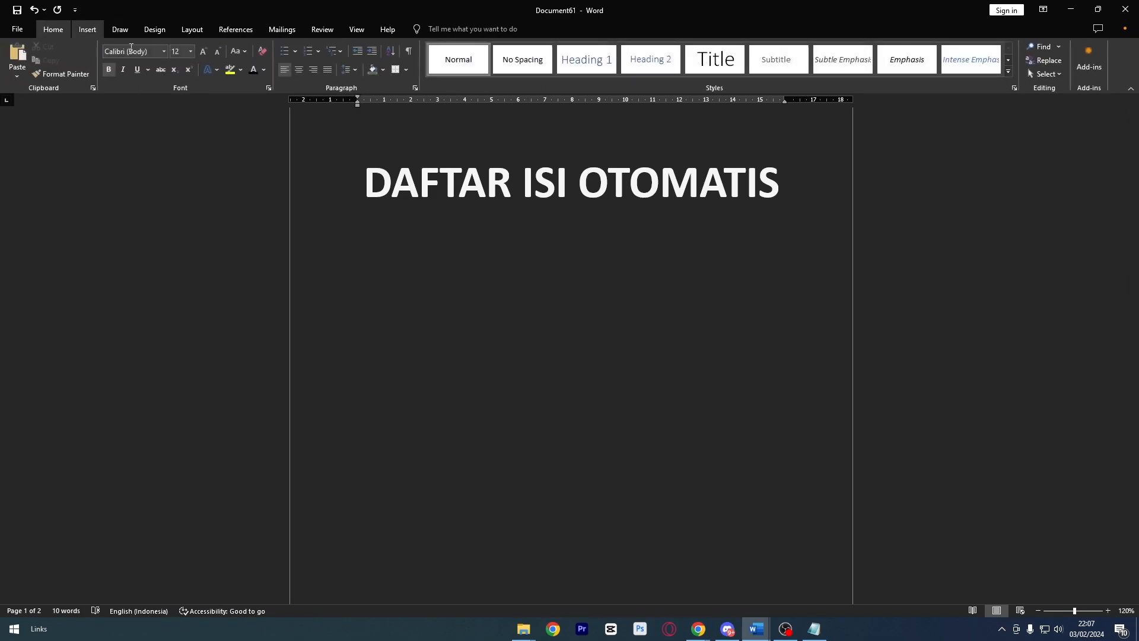
{"action": "scroll", "coordinate": [546, 98], "scroll_direction": "down", "scroll_amount": 7}
{"action": "scroll", "coordinate": [541, 98], "scroll_direction": "up", "scroll_amount": 8}
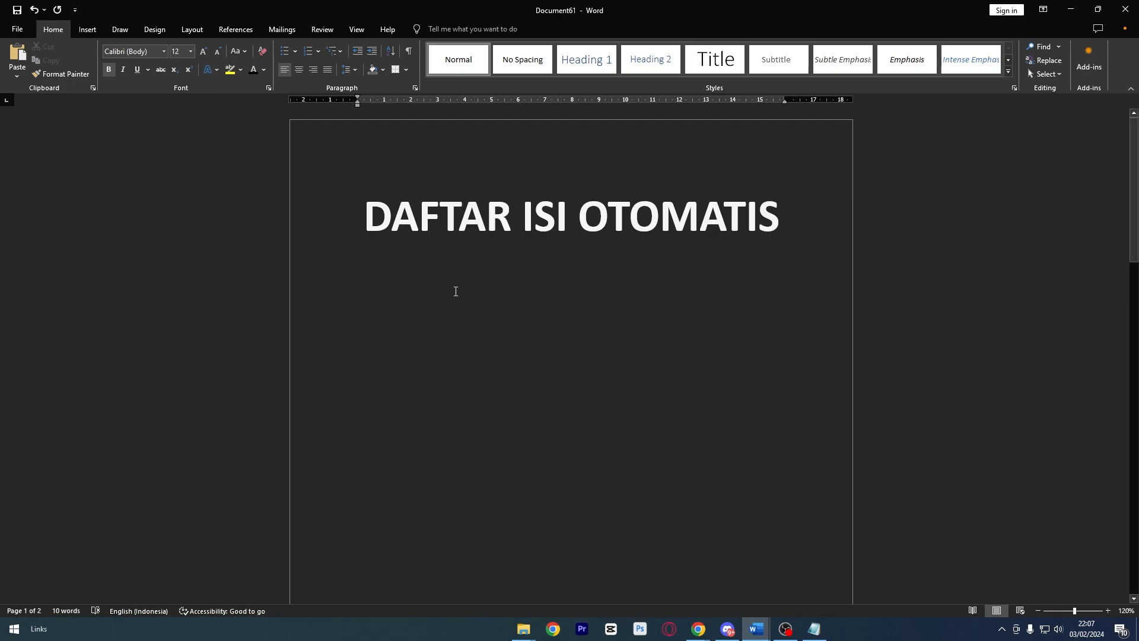
{"action": "key", "text": "ctrl+a"}
{"action": "key", "text": "Delete"}
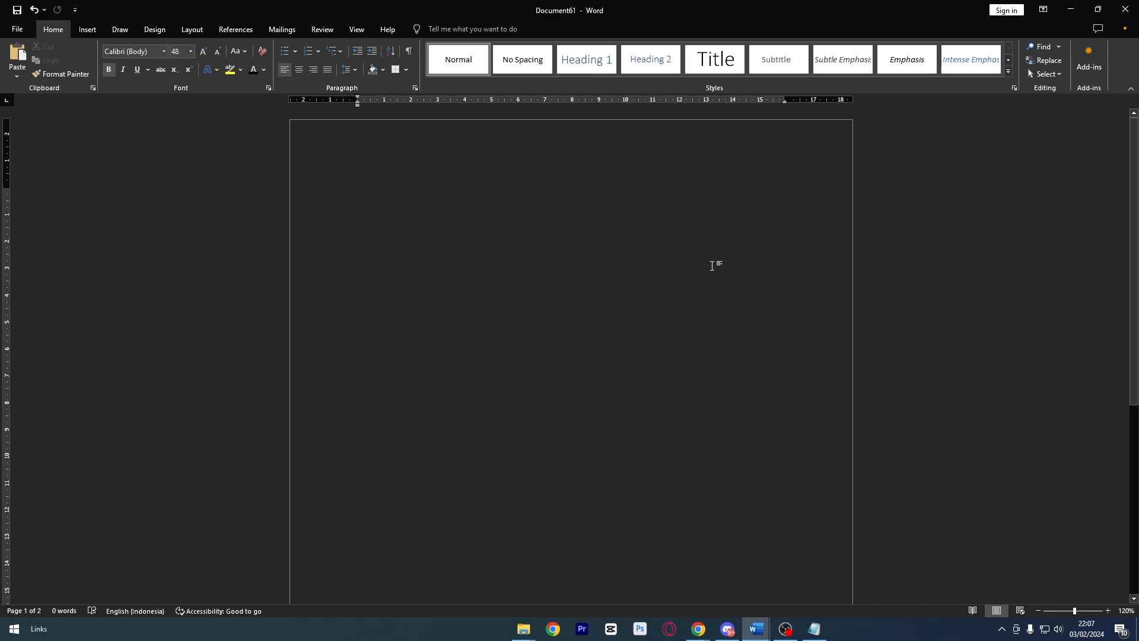
- Enter "BAB 1" at the start of the empty document and apply the Heading 1 style to it
{"action": "type", "text": "BAB 1"}
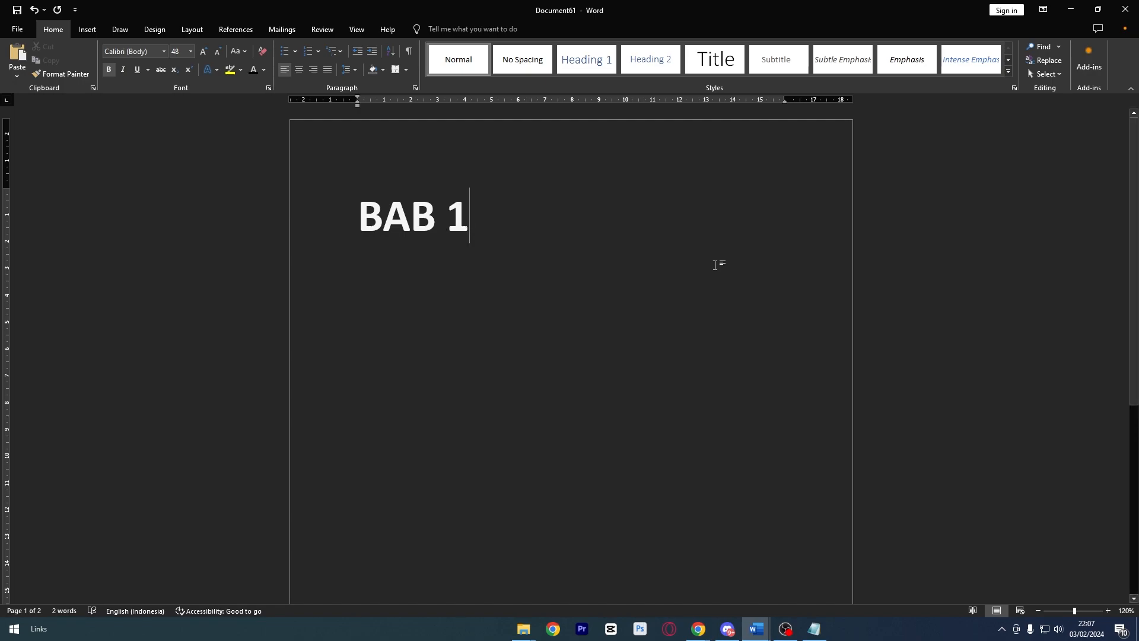
{"action": "triple_click", "coordinate": [472, 235]}
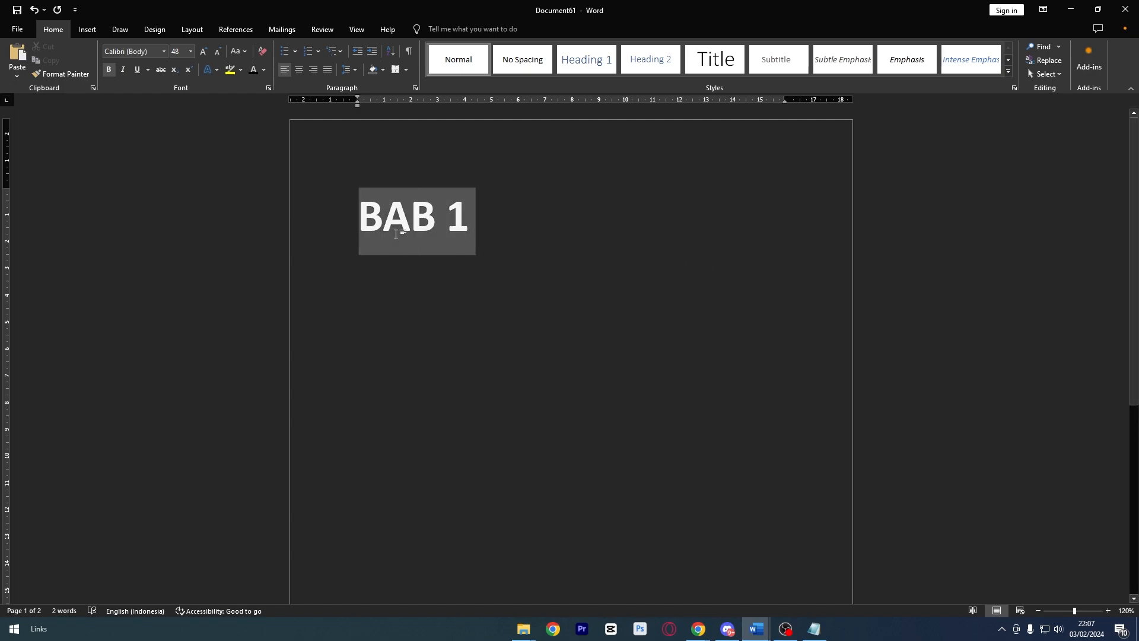
{"action": "left_click", "coordinate": [605, 69]}
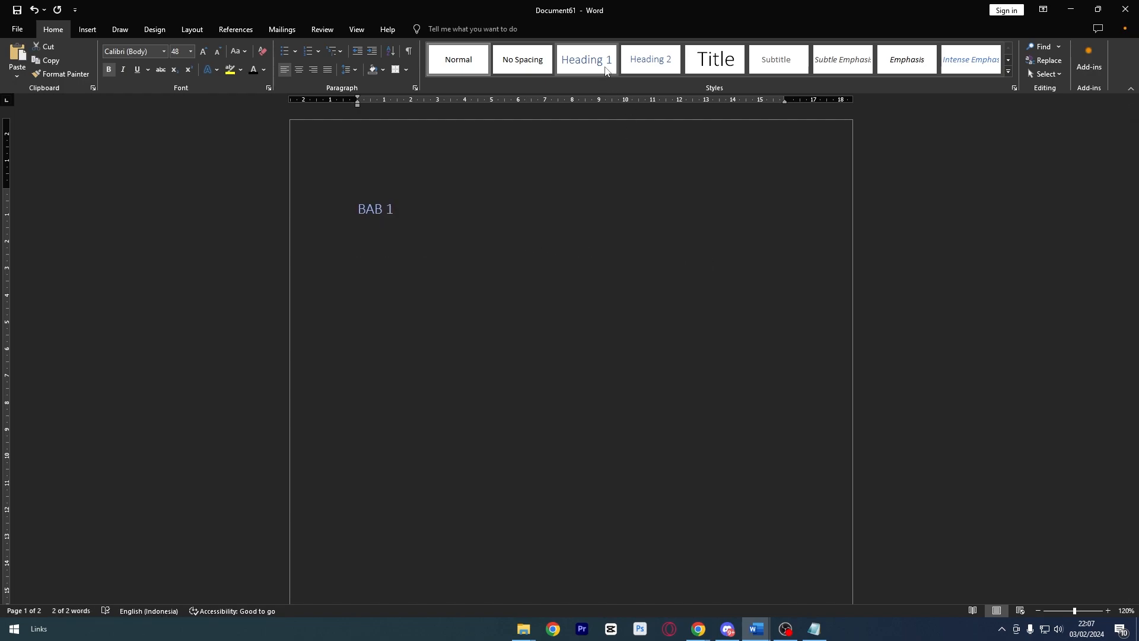
- Center the BAB 1 heading, make it bold and apply the current font color
{"action": "left_click", "coordinate": [299, 69]}
{"action": "left_click", "coordinate": [109, 70]}
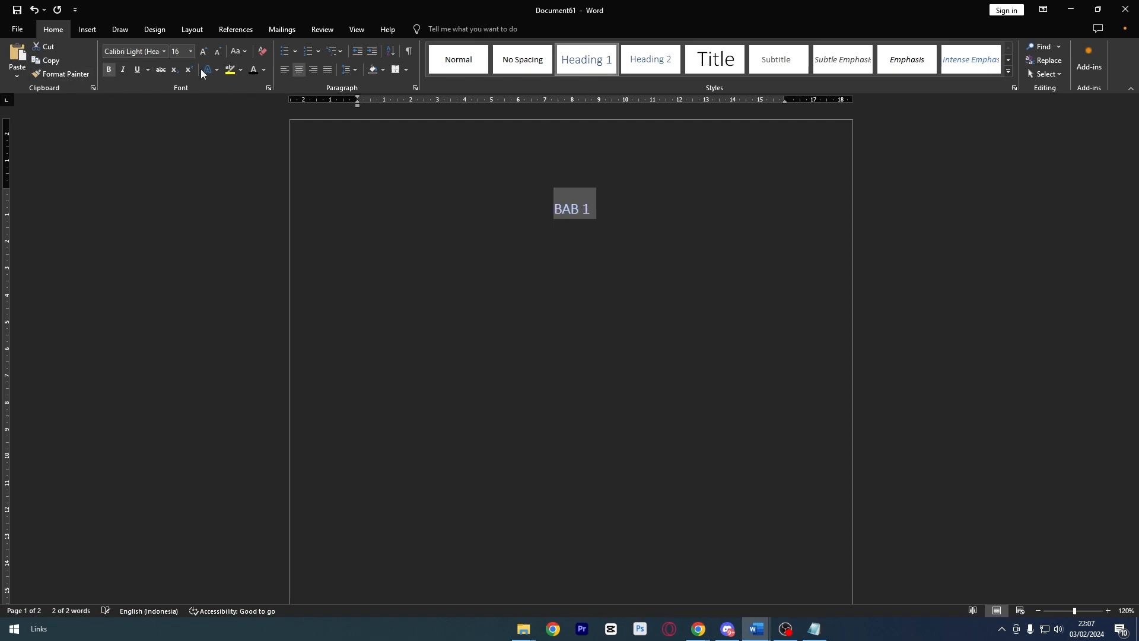
{"action": "left_click", "coordinate": [253, 72]}
{"action": "left_click", "coordinate": [601, 206]}
{"action": "left_click_drag", "start_coordinate": [598, 208], "coordinate": [536, 208]}
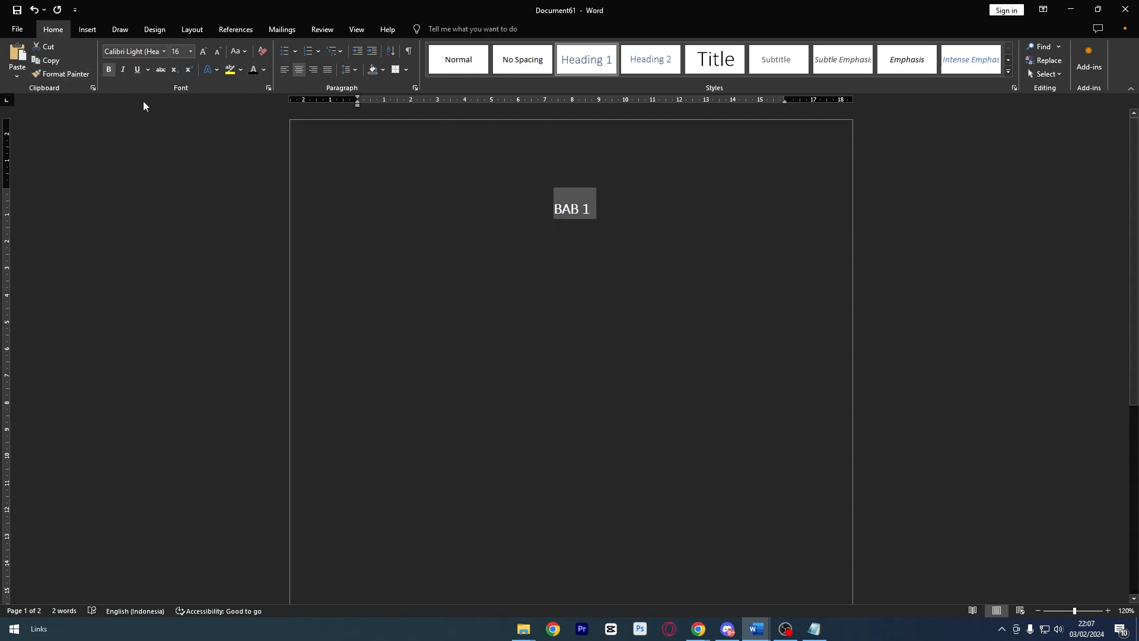
{"action": "left_click", "coordinate": [694, 202]}
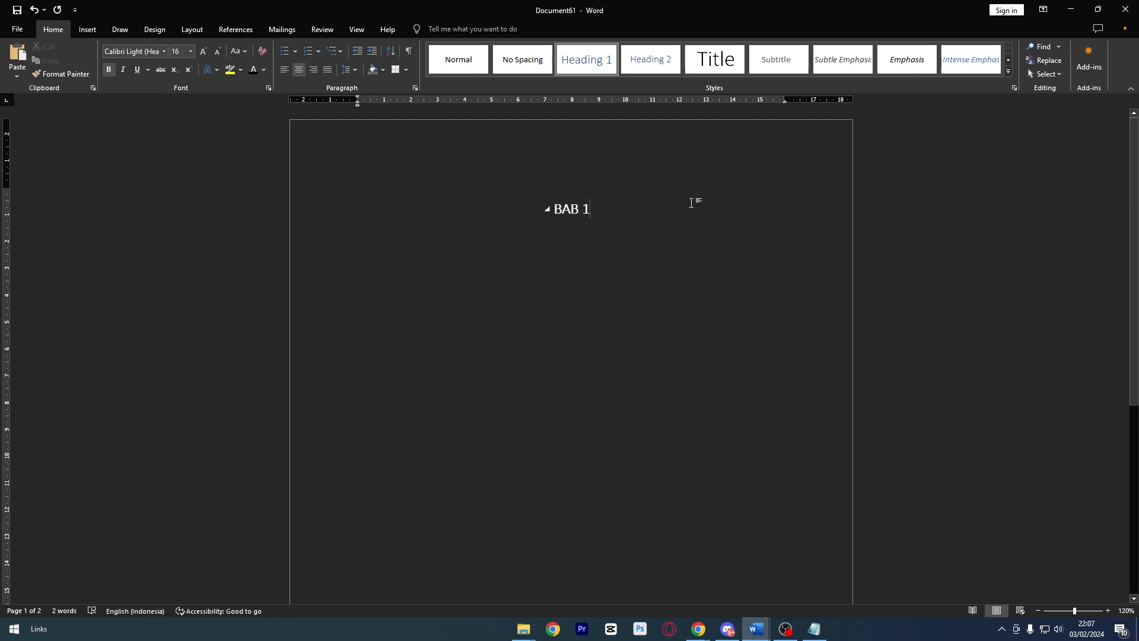
{"action": "left_click_drag", "start_coordinate": [648, 196], "coordinate": [511, 198]}
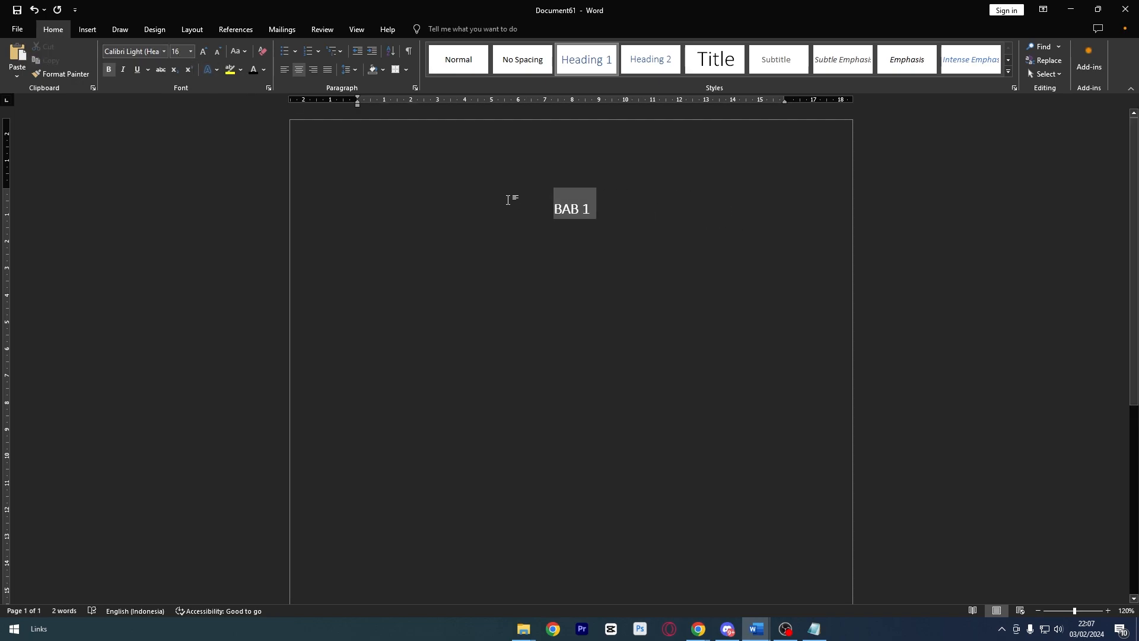
{"action": "left_click", "coordinate": [631, 211]}
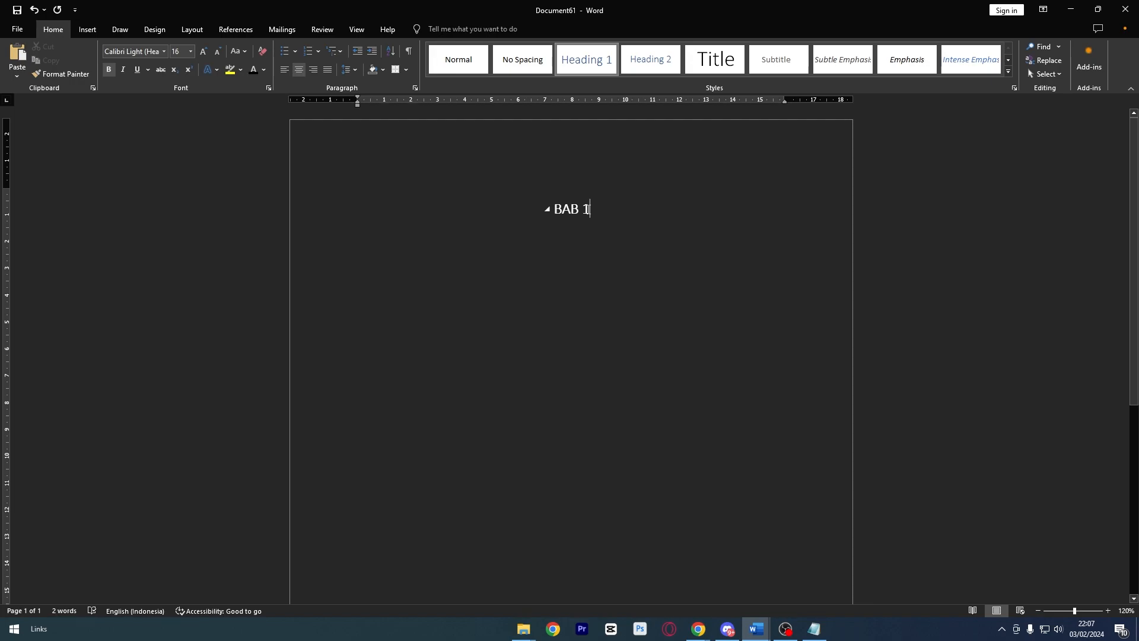
{"action": "left_click_drag", "start_coordinate": [595, 208], "coordinate": [552, 208]}
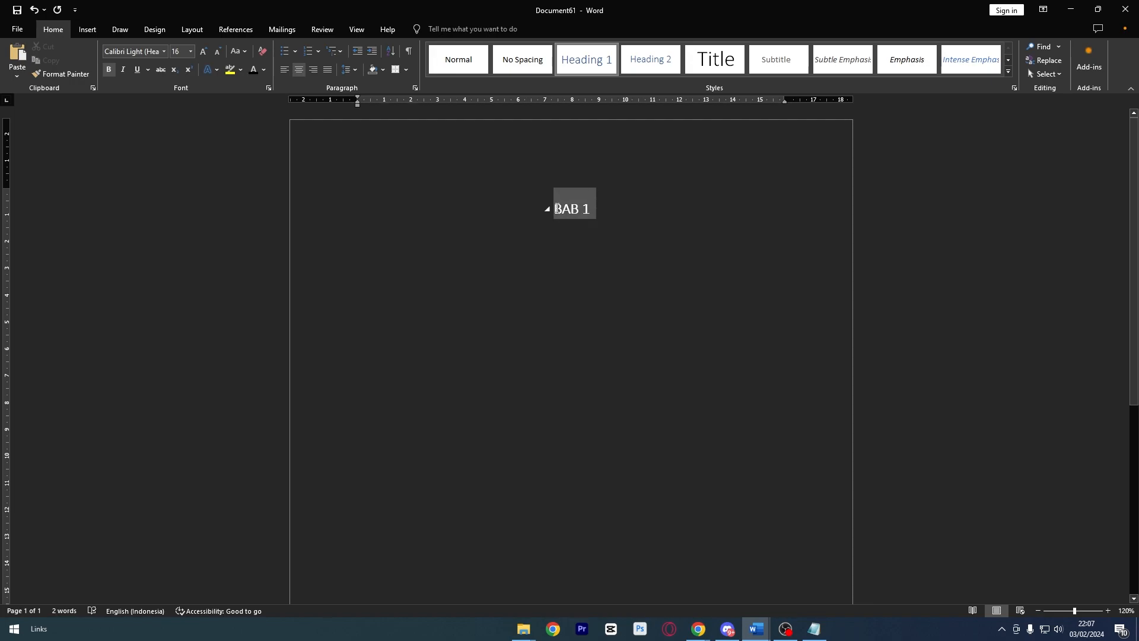
- Add the subheading "1.1. Tinjauan Umum" on a new line below BAB 1 and apply the Heading 2 style to it
{"action": "left_click", "coordinate": [665, 226]}
{"action": "key", "text": "Return"}
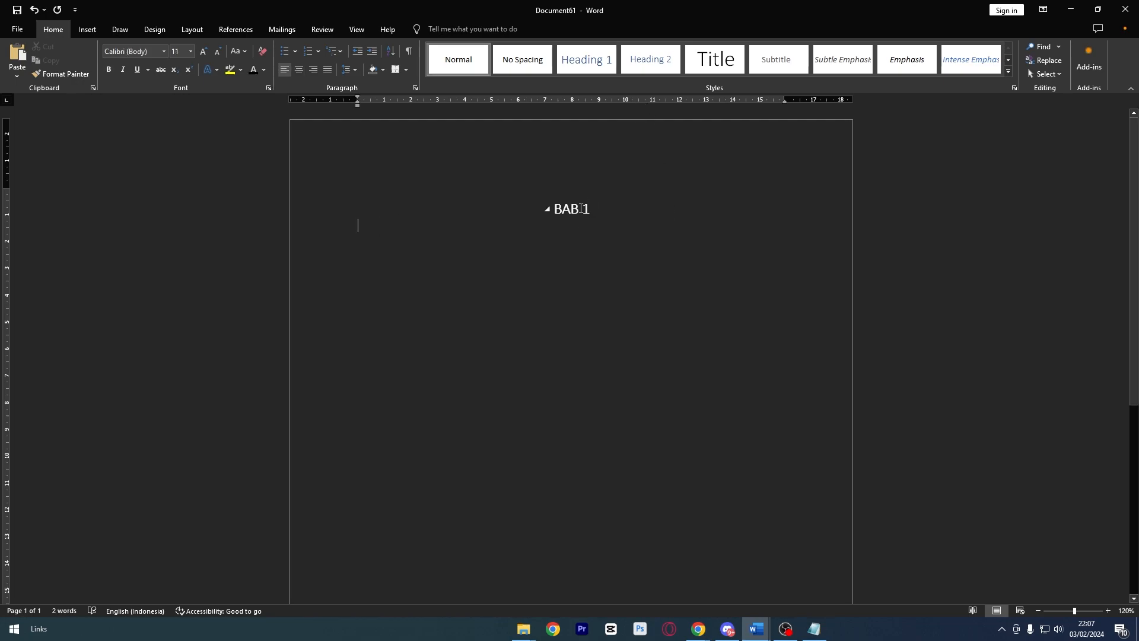
{"action": "type", "text": "1.1. Tinjauan"}
{"action": "key", "text": "BackSpace"}
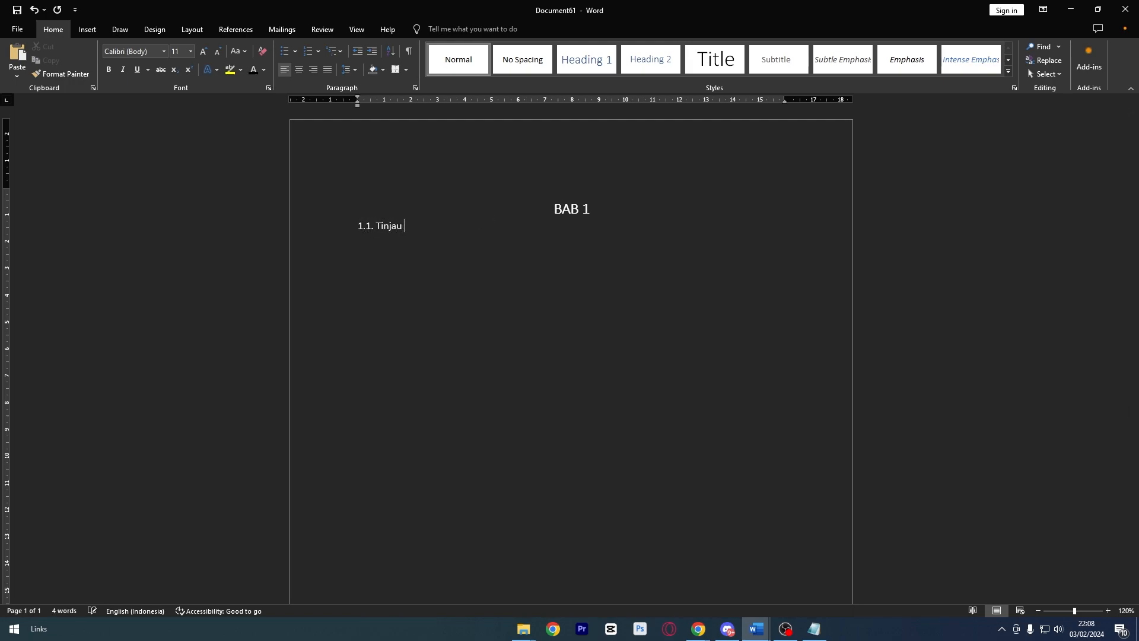
{"action": "type", "text": "n Umum"}
{"action": "left_click_drag", "start_coordinate": [458, 229], "coordinate": [359, 227]}
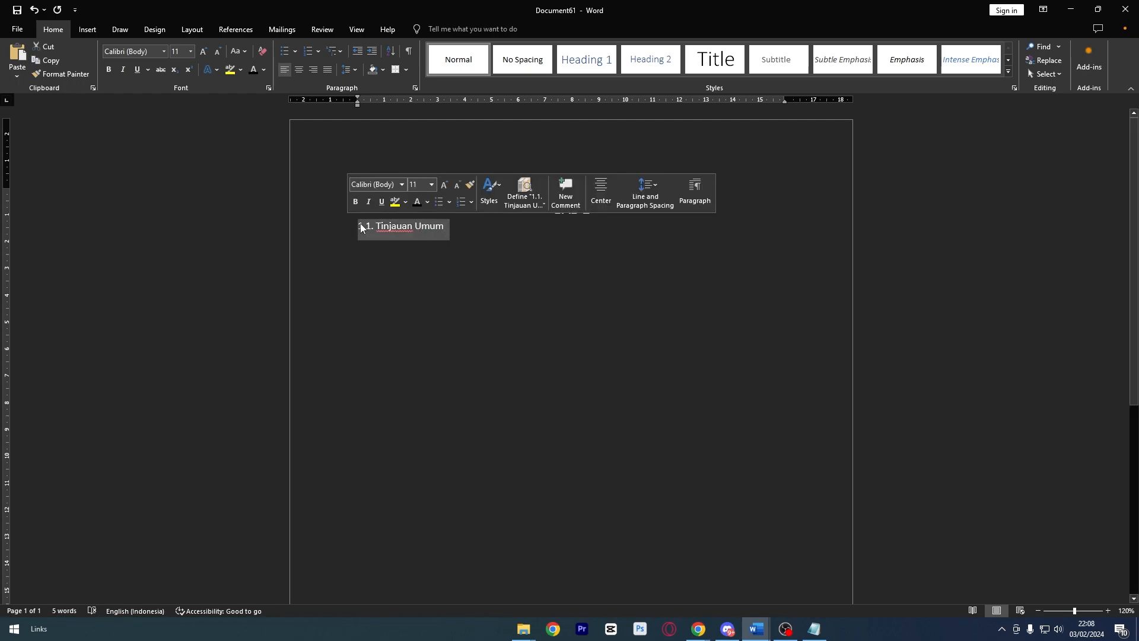
{"action": "left_click", "coordinate": [653, 67]}
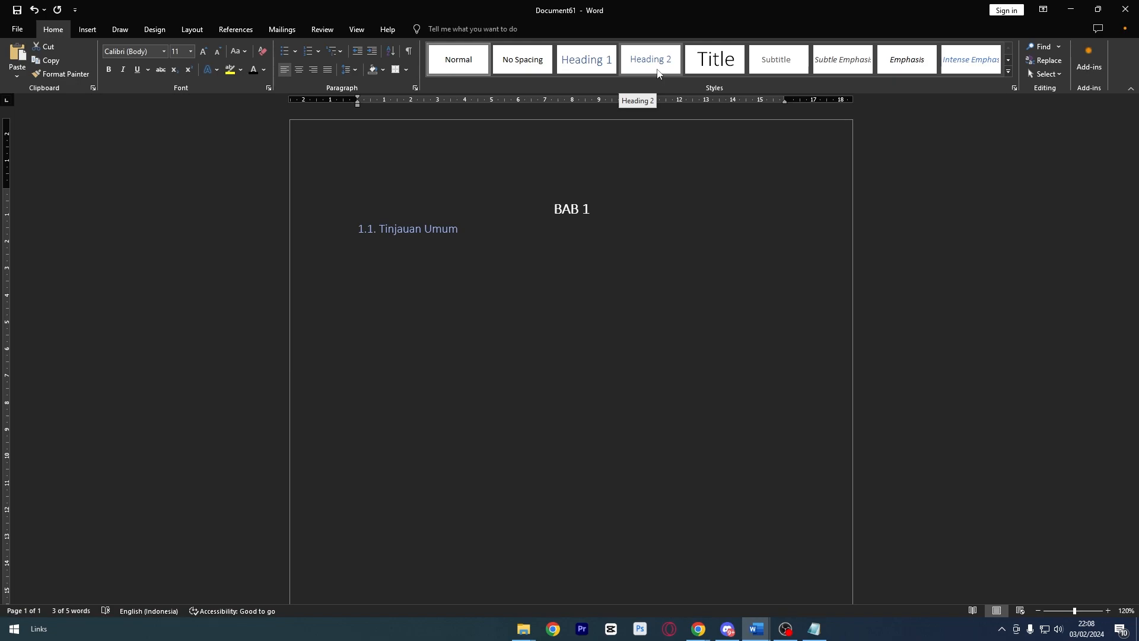
{"action": "left_click", "coordinate": [657, 72]}
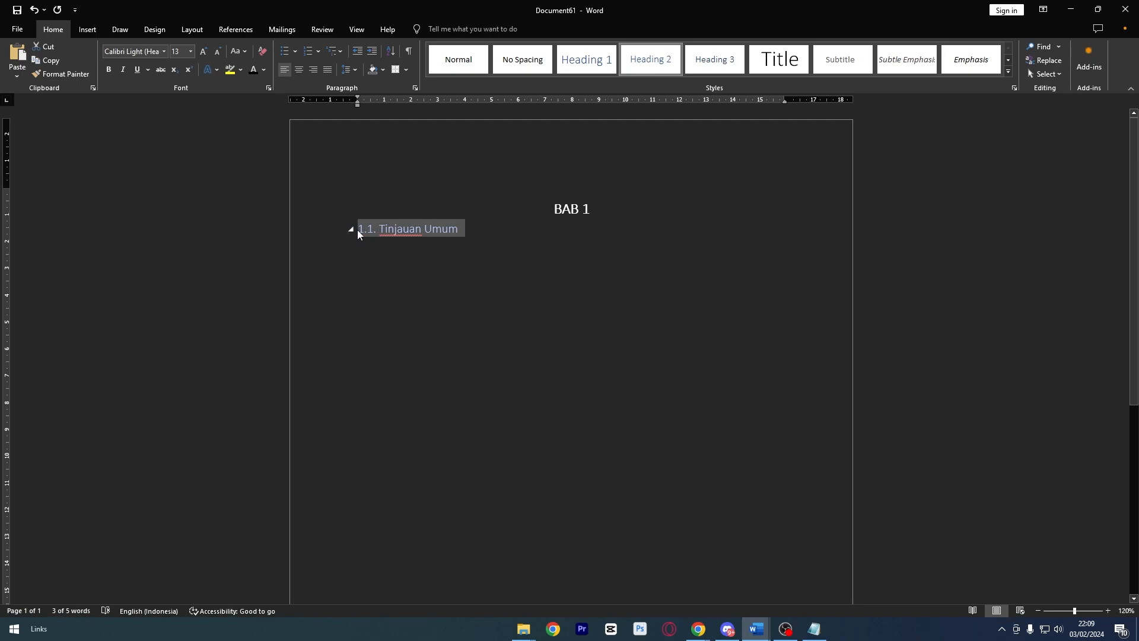
{"action": "left_click", "coordinate": [498, 225]}
{"action": "left_click", "coordinate": [581, 209]}
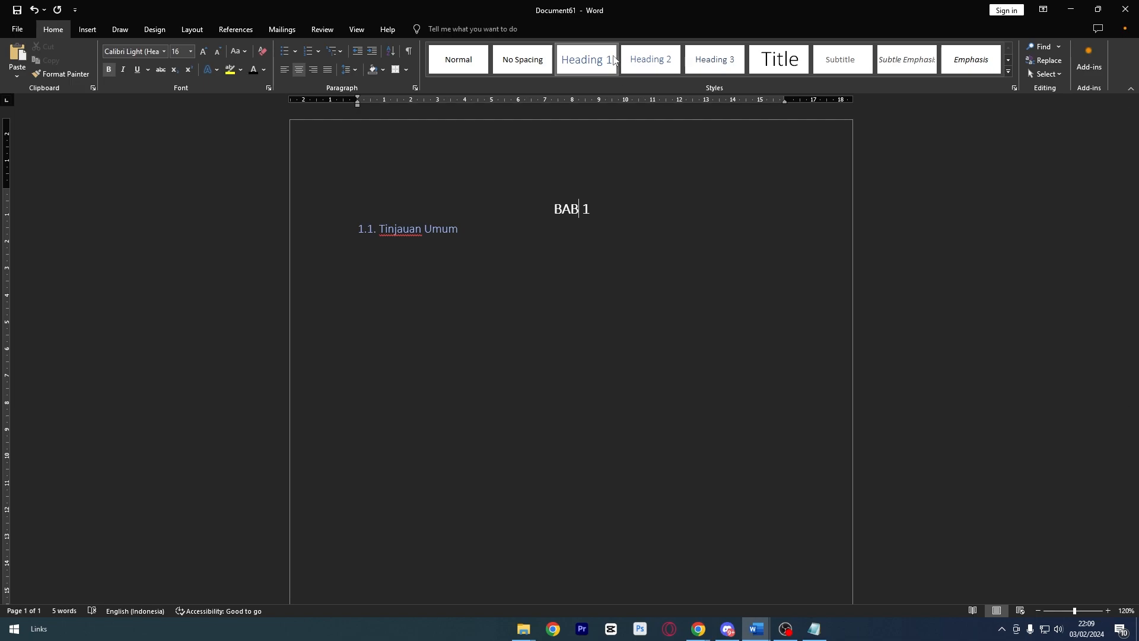
{"action": "left_click", "coordinate": [409, 228]}
- Reduce the 1.1. Tinjauan Umum subheading to 12 pt and apply the current font color to it
{"action": "triple_click", "coordinate": [468, 230]}
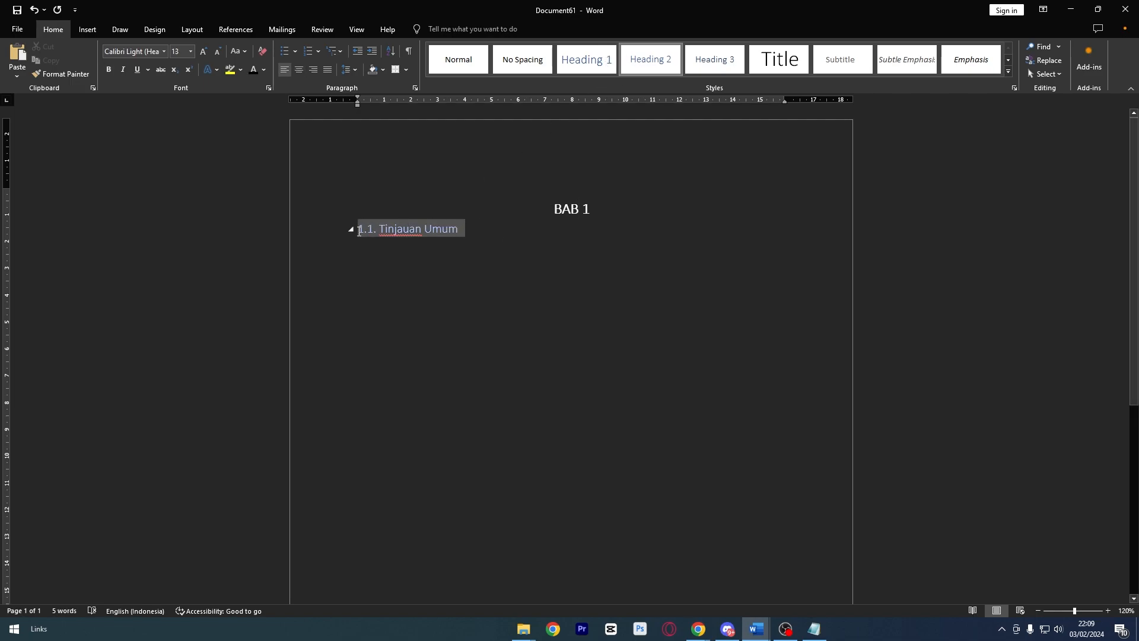
{"action": "left_click", "coordinate": [218, 52]}
{"action": "left_click", "coordinate": [257, 71]}
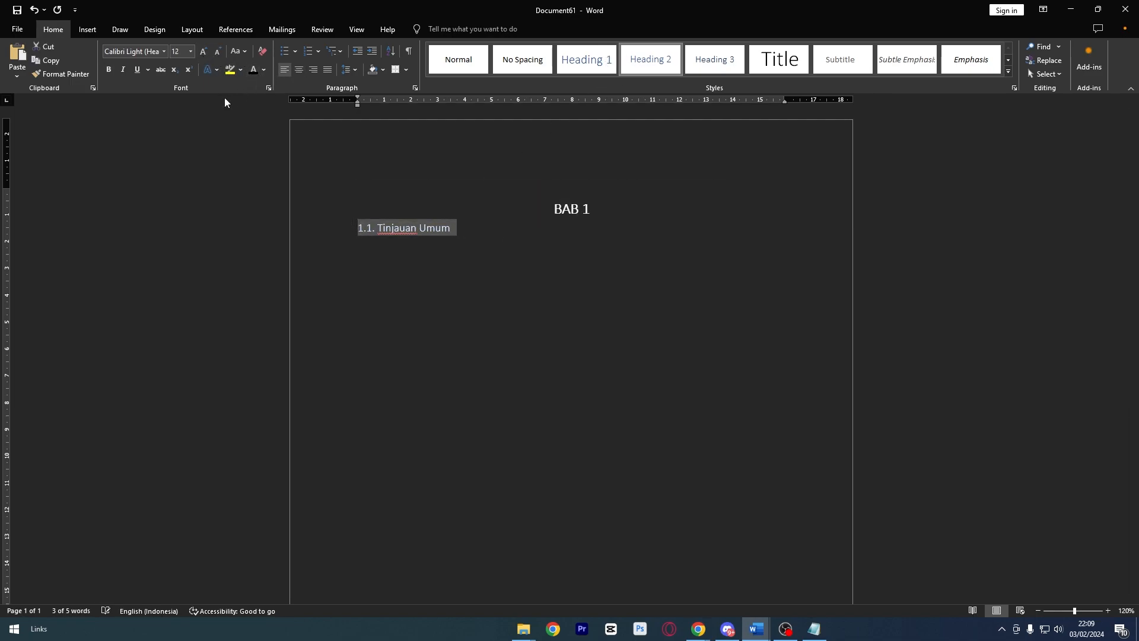
{"action": "left_click", "coordinate": [466, 229]}
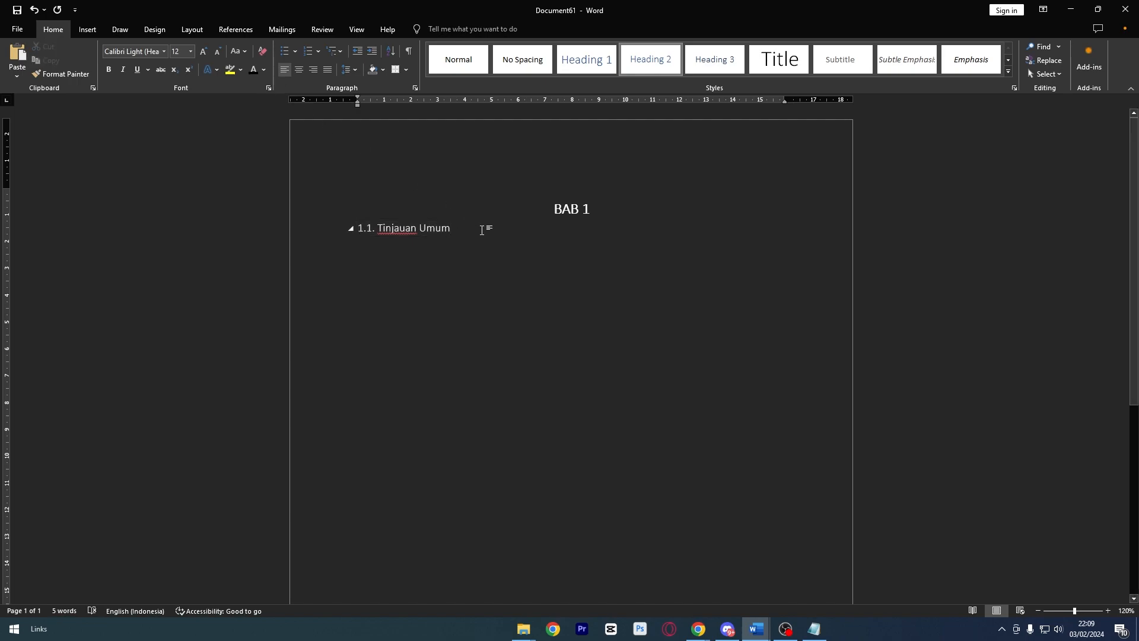
- Insert an Automatic Table 1 table of contents below the 1.1. Tinjauan Umum subheading
{"action": "key", "text": "Return"}
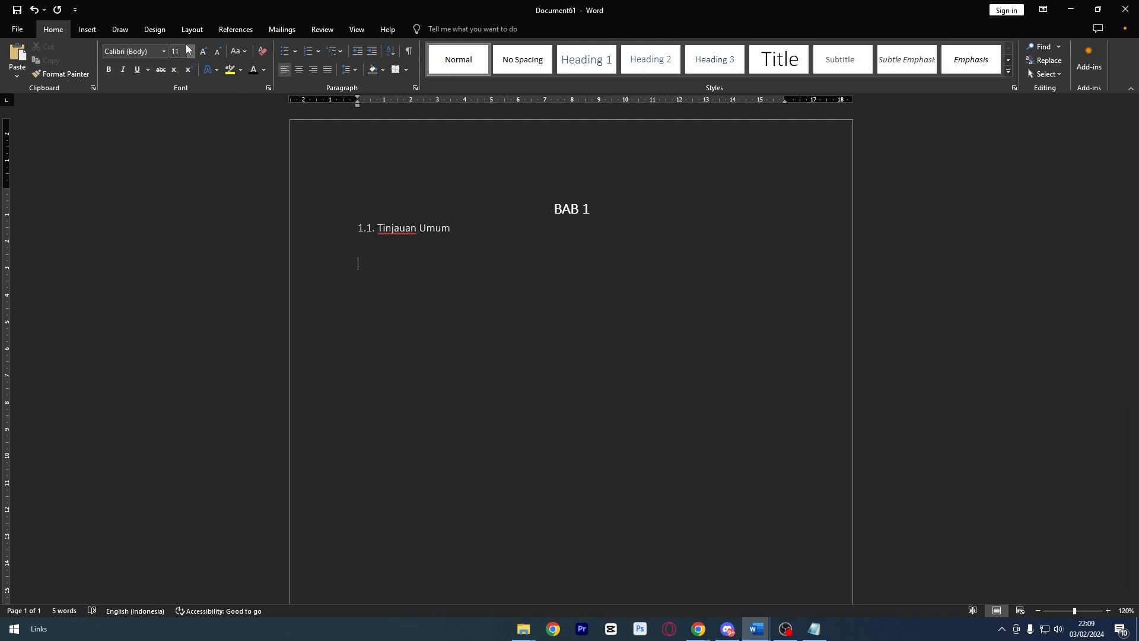
{"action": "left_click", "coordinate": [235, 30]}
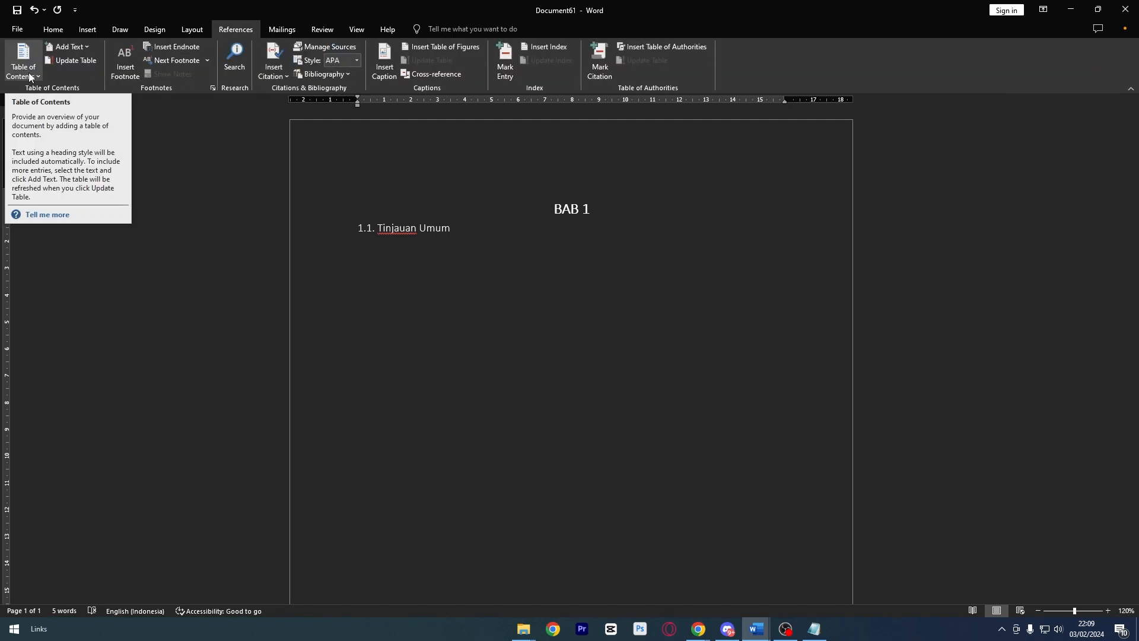
{"action": "left_click", "coordinate": [33, 77]}
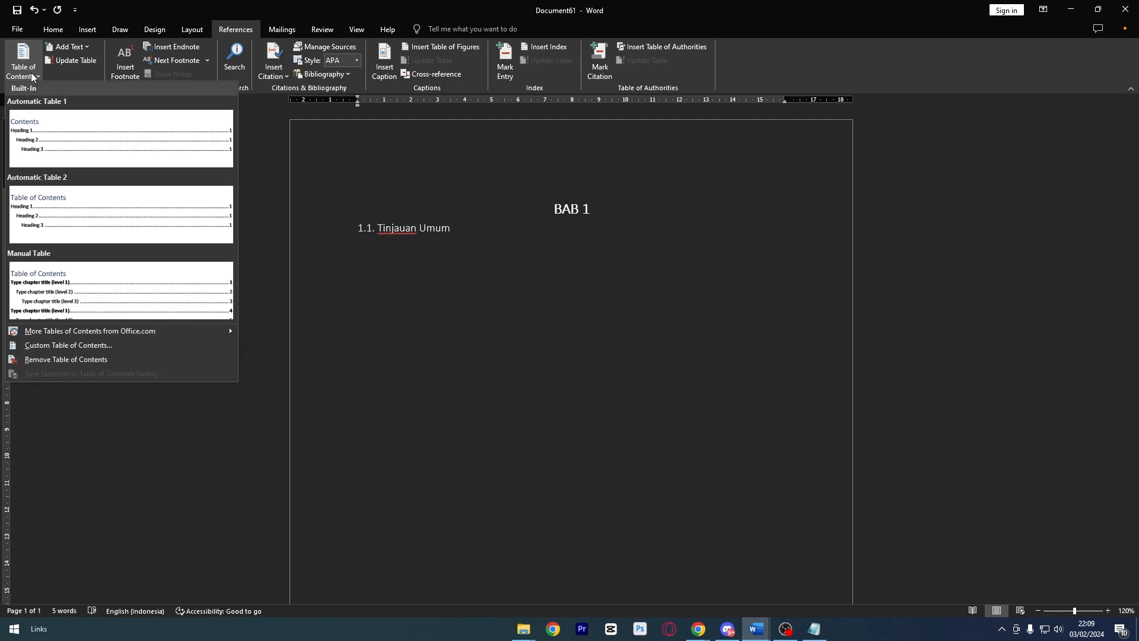
{"action": "left_click", "coordinate": [68, 108]}
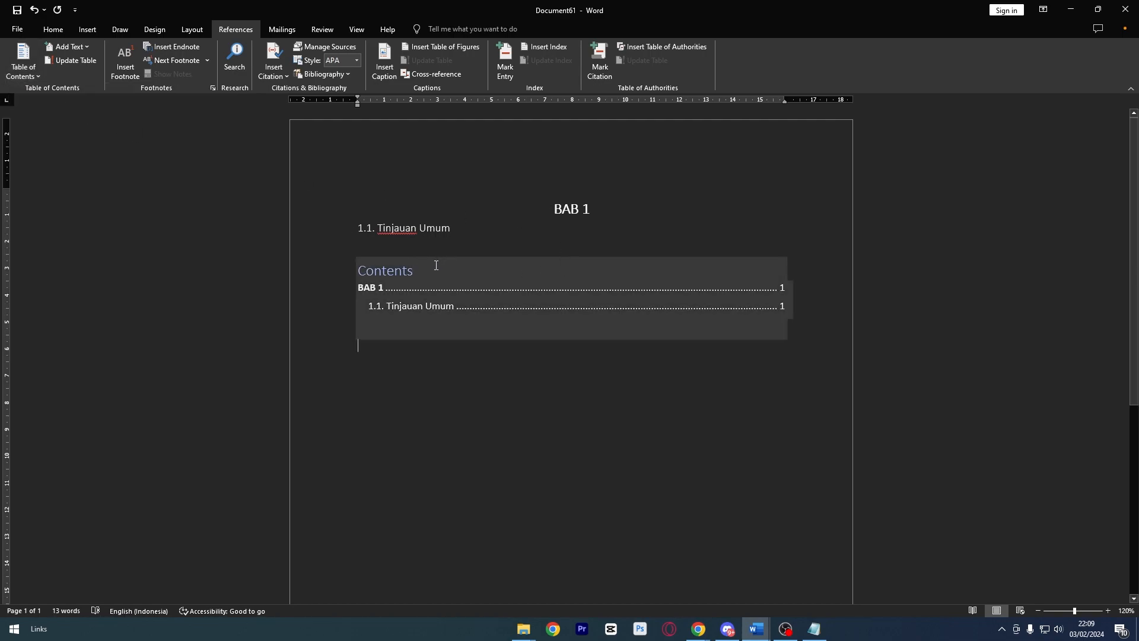
- Add two blank lines between the 1.1. Tinjauan Umum subheading and the table of contents
{"action": "left_click", "coordinate": [484, 247]}
{"action": "key", "text": "Return"}
{"action": "key", "text": "Return"}
- Replace the table of contents title "Contents" with "Daftar Isi"
{"action": "left_click", "coordinate": [311, 315]}
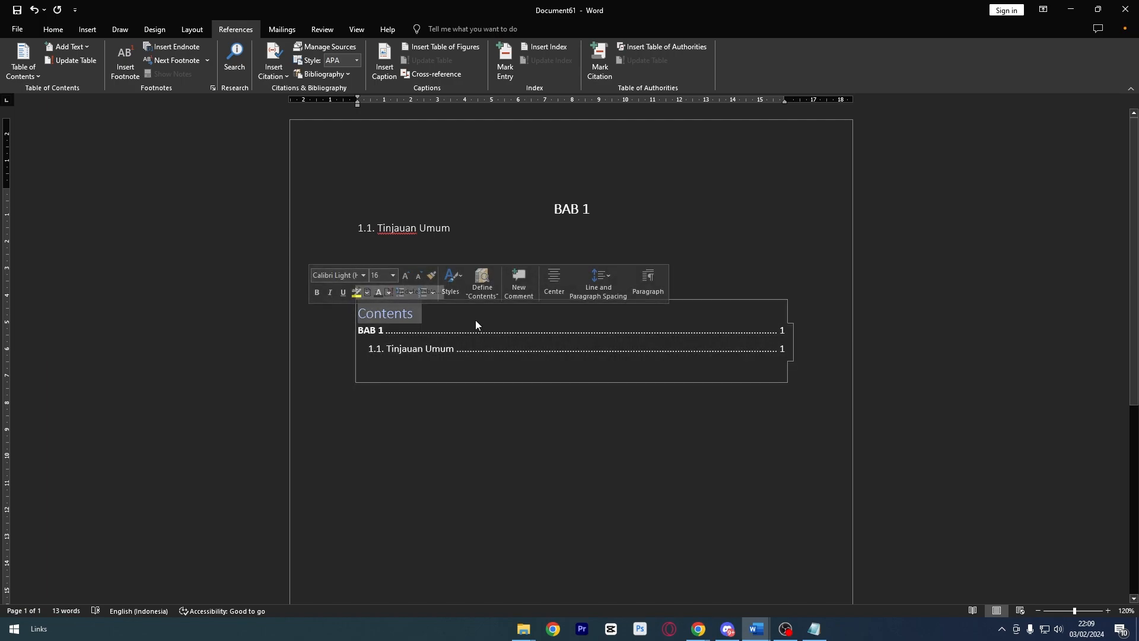
{"action": "key", "text": "BackSpace"}
{"action": "type", "text": "D"}
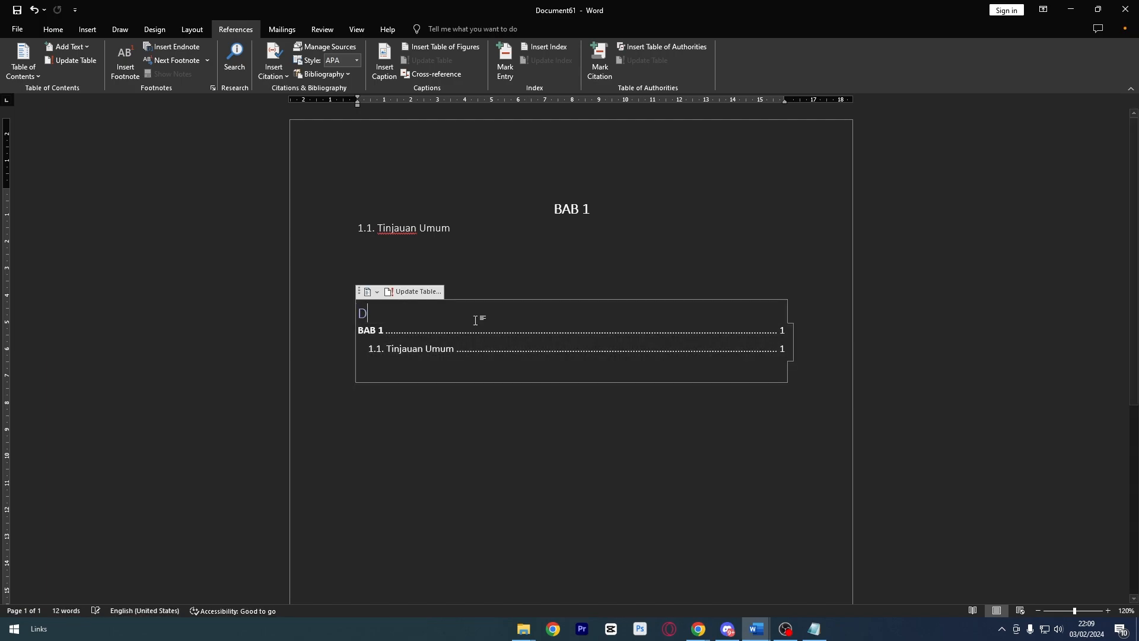
{"action": "type", "text": "aftar I"}
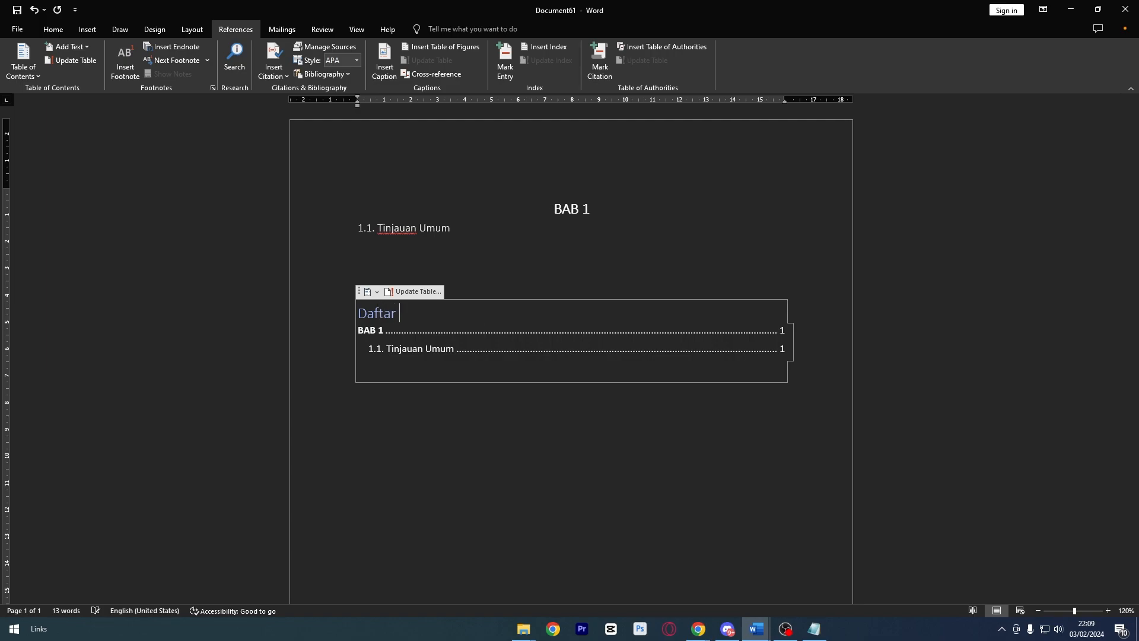
{"action": "type", "text": "si"}
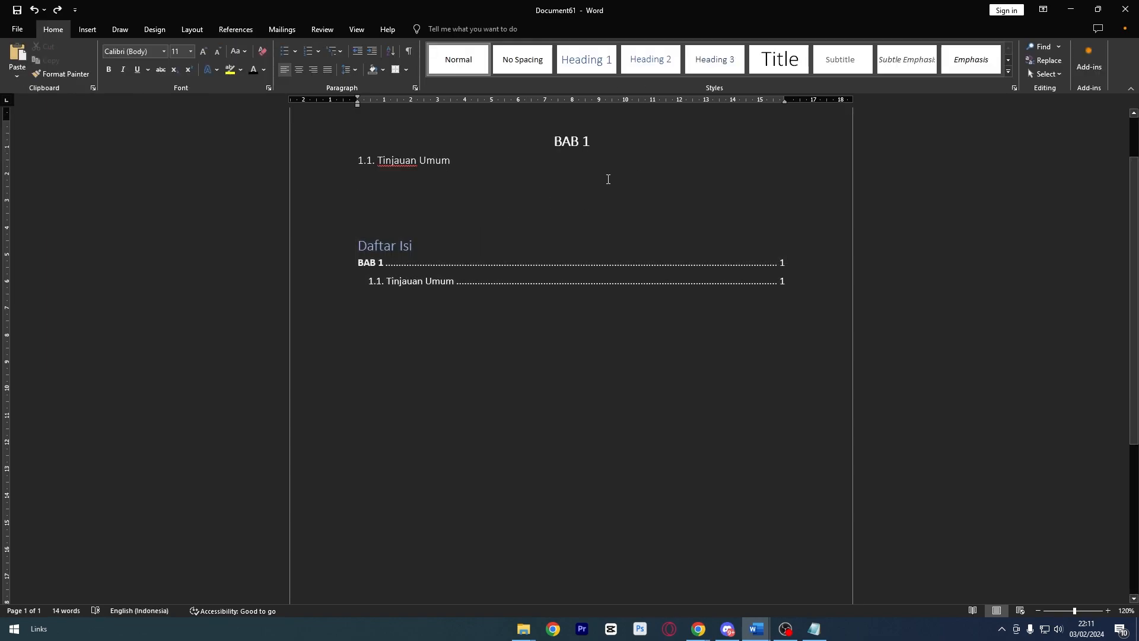
- Add a "BAB 2" heading above the Daftar Isi table of contents and apply the Heading 1 style to it
{"action": "key", "text": "Return"}
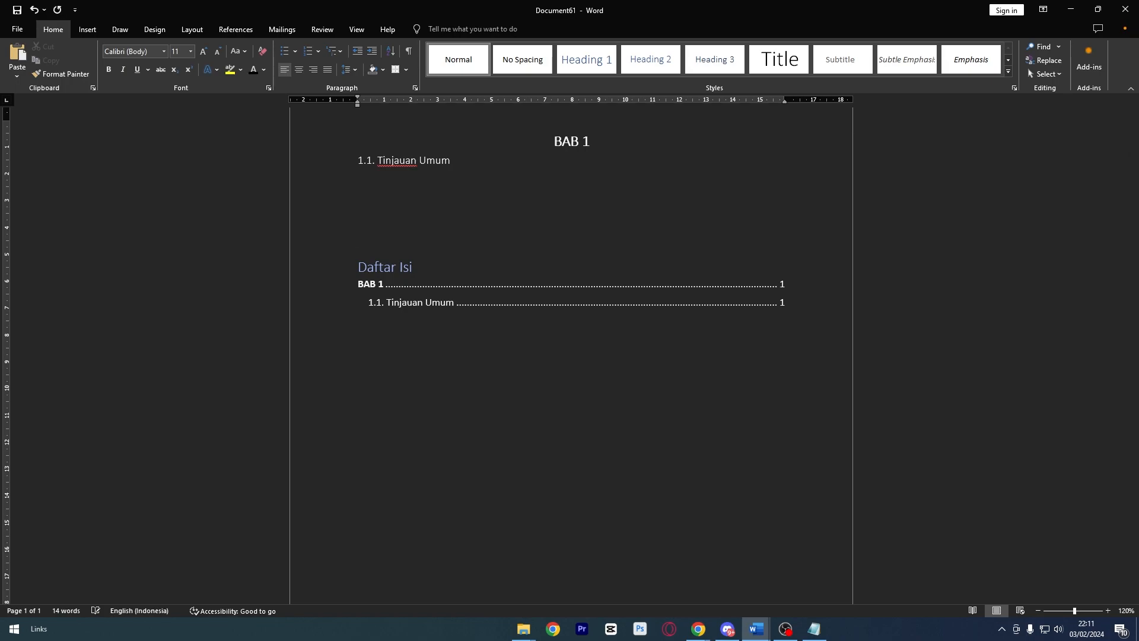
{"action": "type", "text": "BAB 2"}
{"action": "triple_click", "coordinate": [400, 239]}
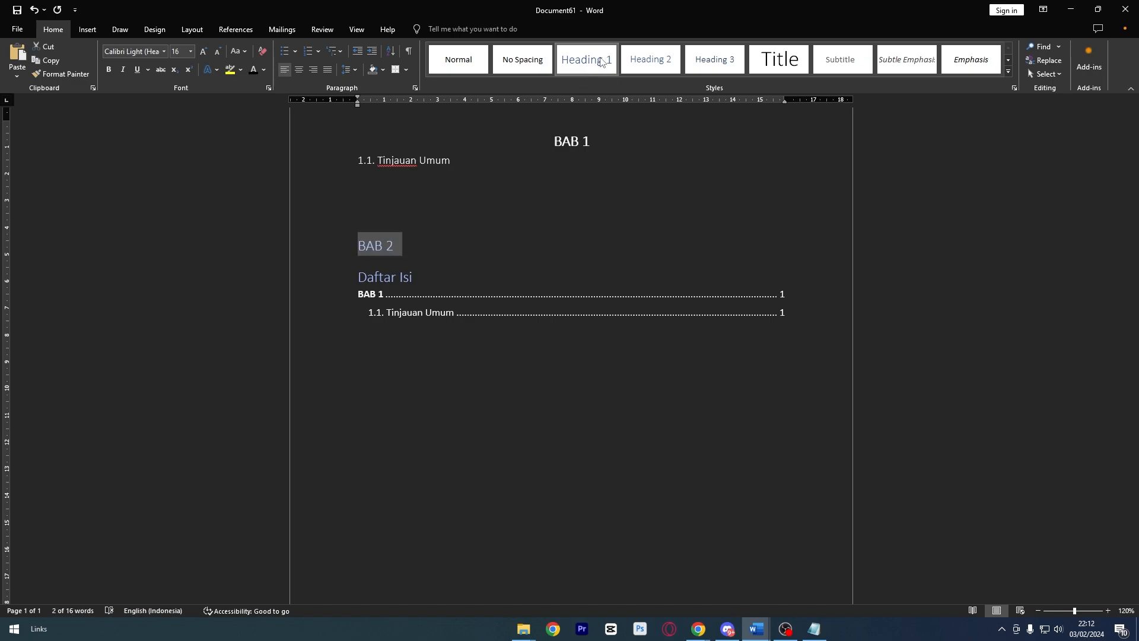
{"action": "left_click", "coordinate": [579, 62]}
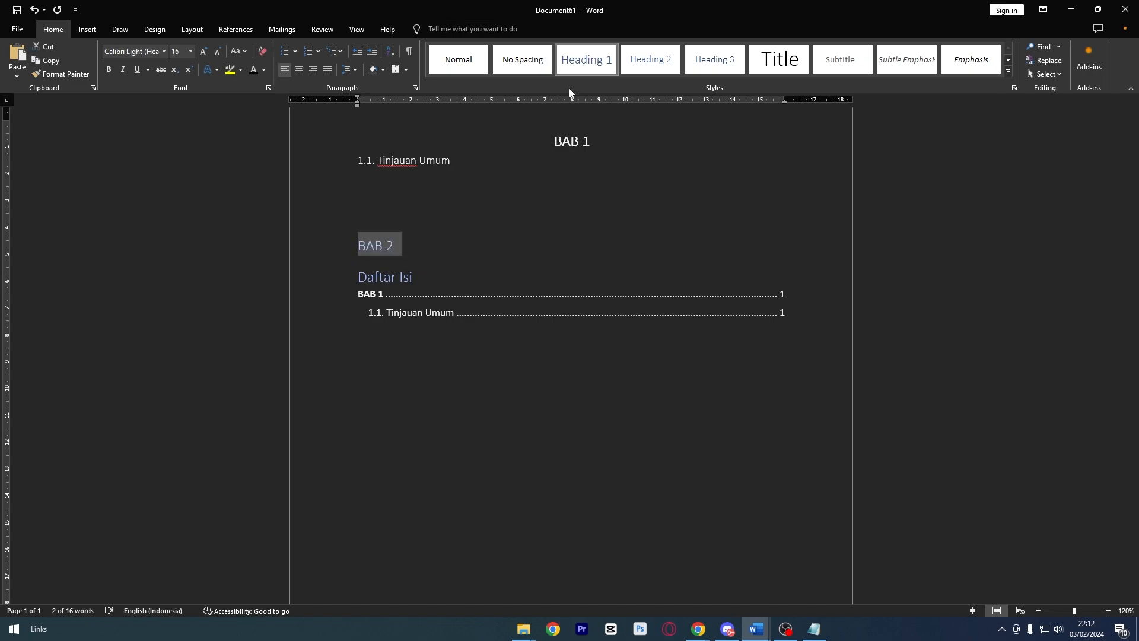
- Center the BAB 2 heading, apply the current font color to it and make it bold
{"action": "left_click", "coordinate": [298, 68]}
{"action": "left_click", "coordinate": [253, 70]}
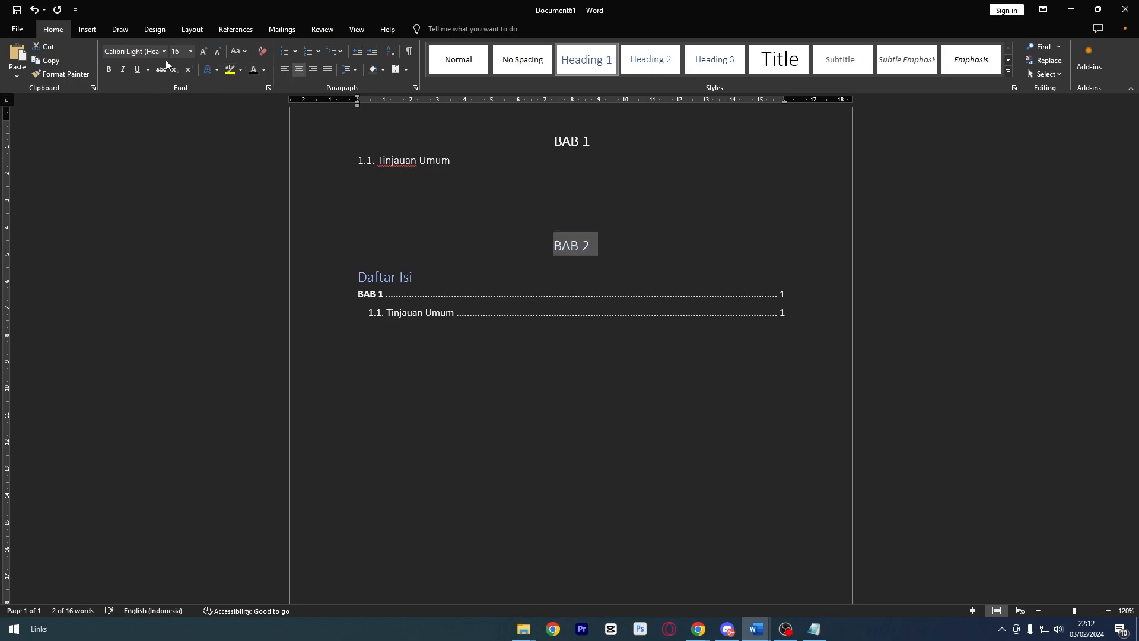
{"action": "left_click", "coordinate": [112, 66]}
{"action": "left_click", "coordinate": [638, 241]}
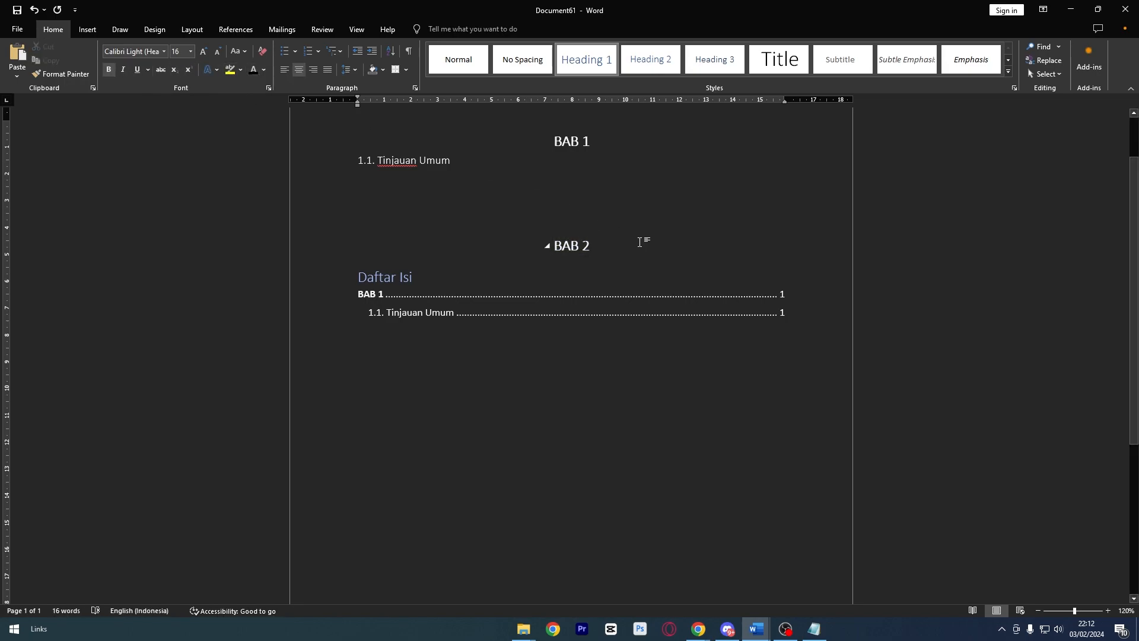
- Add the subheading "2.1. Definisi" below BAB 2 and apply the Heading 2 style to it
{"action": "key", "text": "Return"}
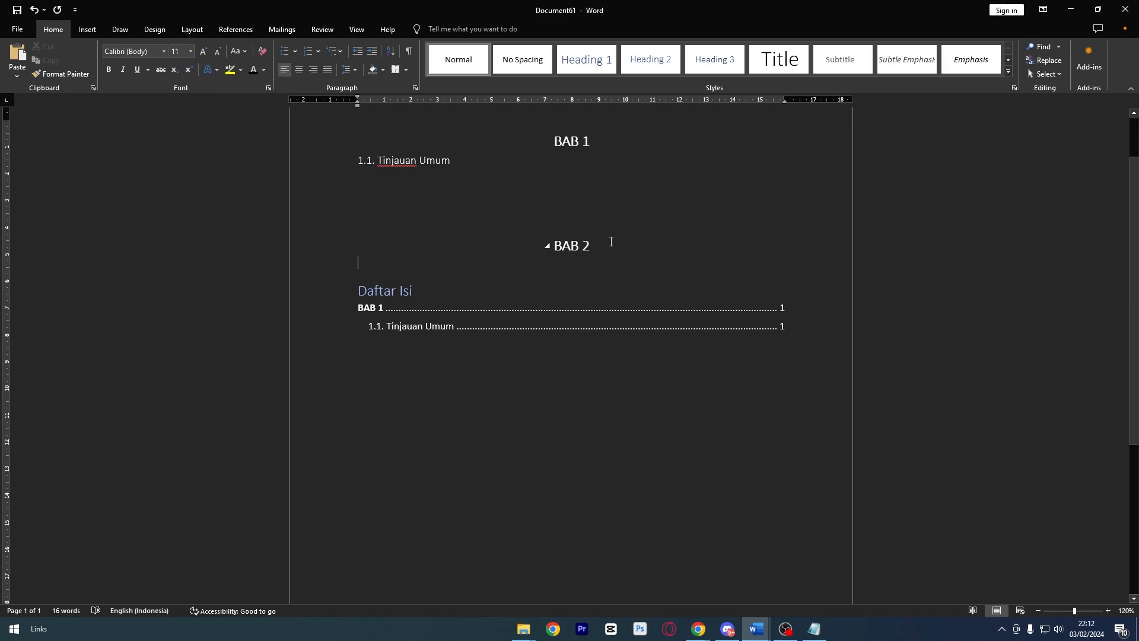
{"action": "type", "text": "2.1. Definisi"}
{"action": "triple_click", "coordinate": [413, 262]}
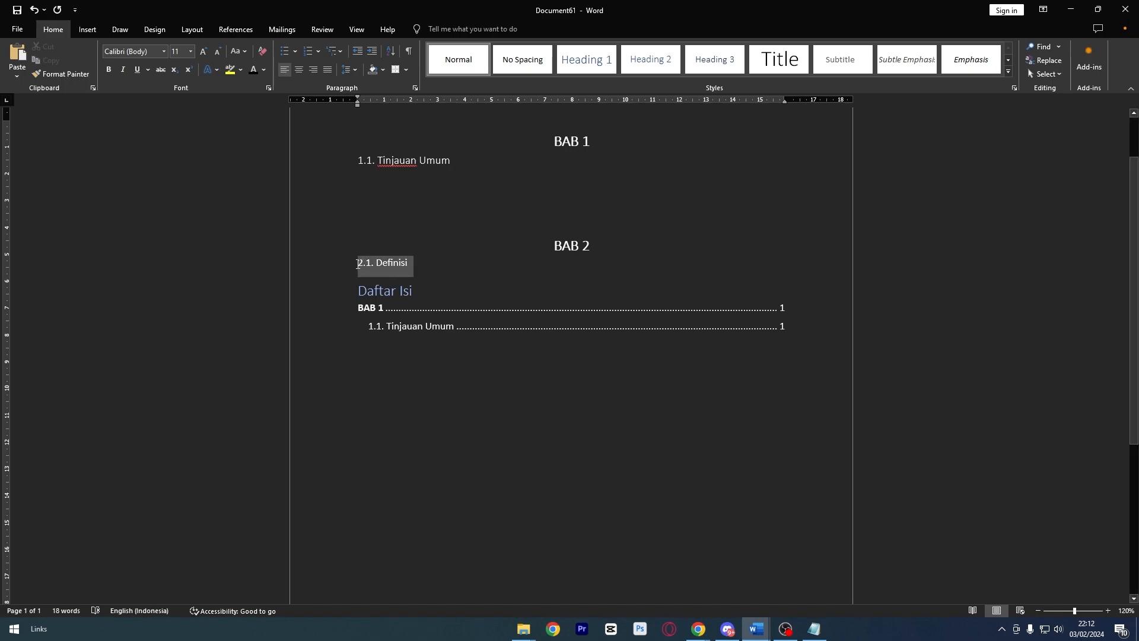
{"action": "left_click", "coordinate": [654, 65]}
{"action": "left_click", "coordinate": [579, 245]}
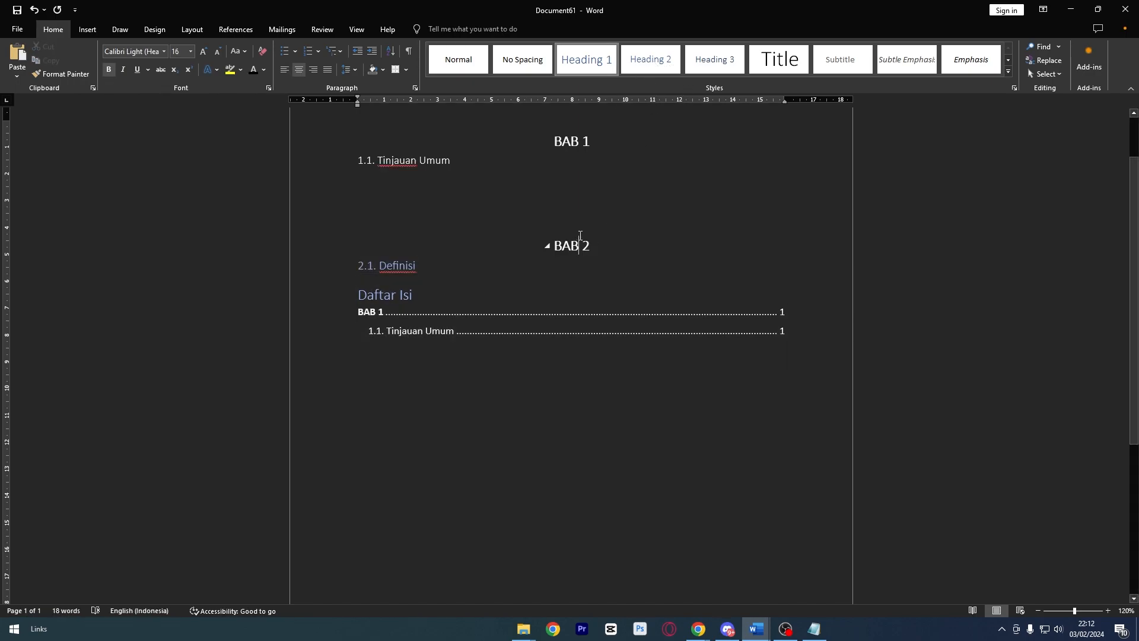
- Add the subheading "2.1.1. Cara Kerja" below 2.1. Definisi and apply the Heading 3 style to it
{"action": "left_click", "coordinate": [401, 271]}
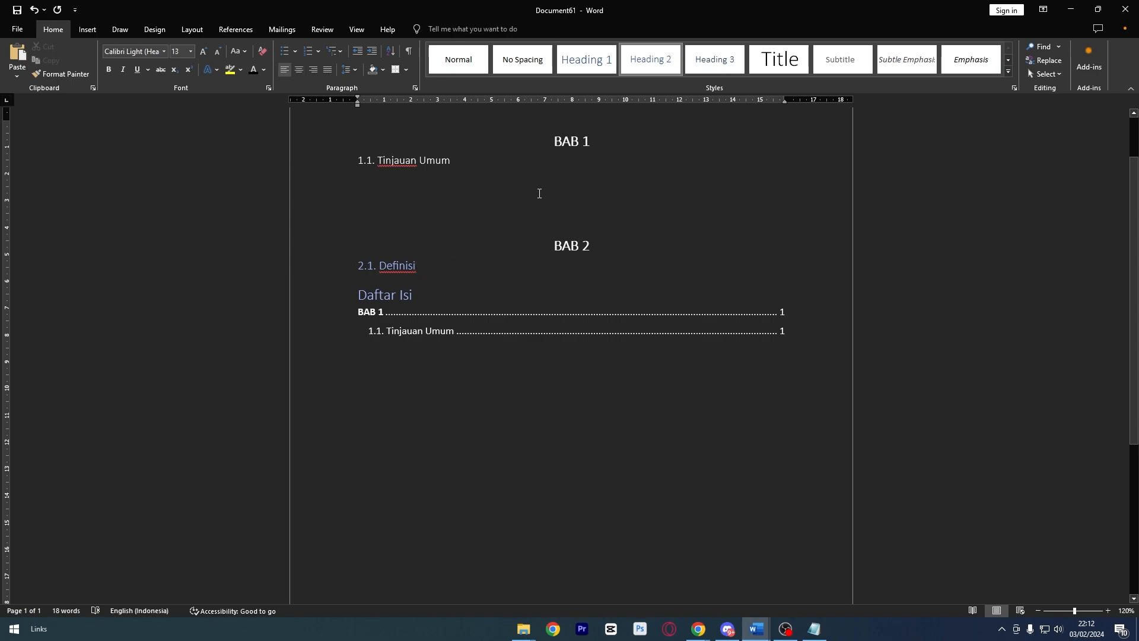
{"action": "key", "text": "Return"}
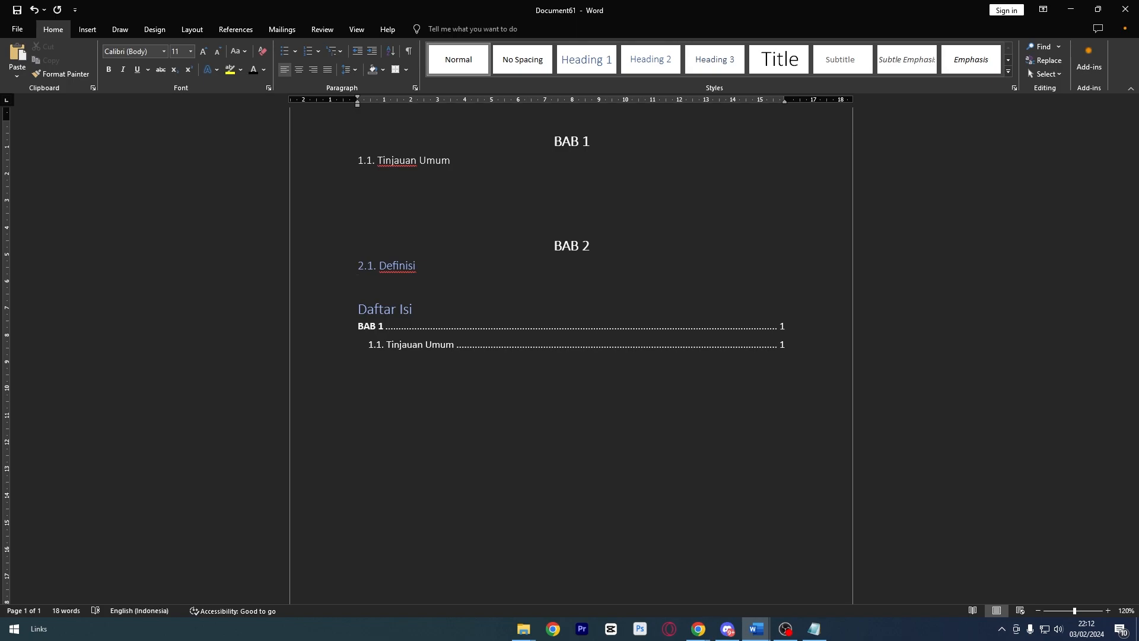
{"action": "type", "text": "2.1.1. Cara Kerja"}
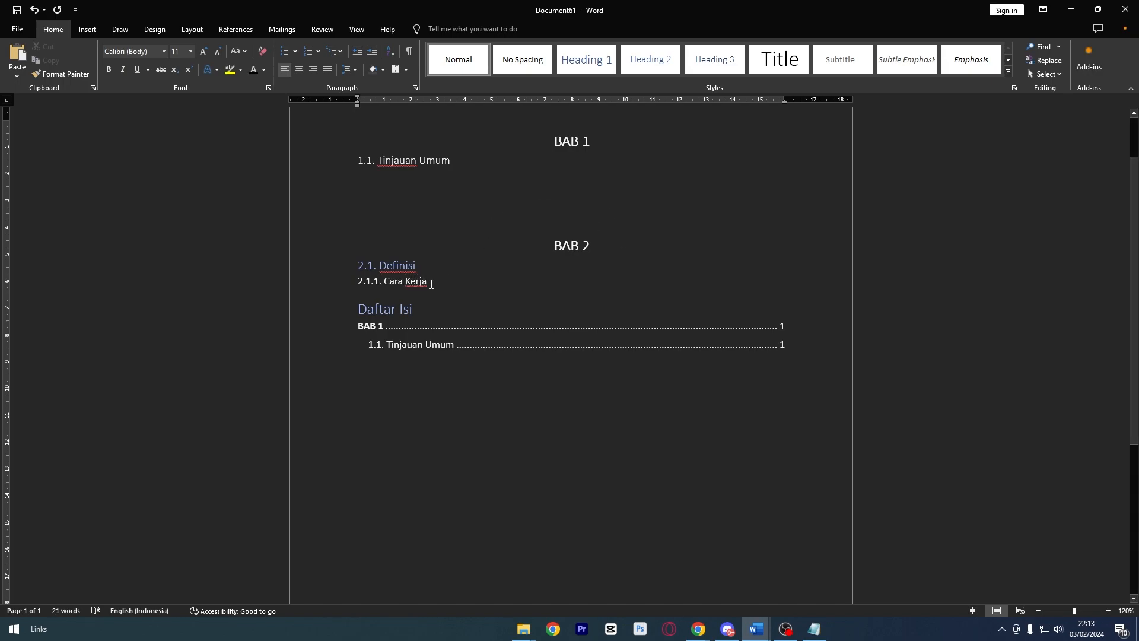
{"action": "left_click_drag", "start_coordinate": [432, 284], "coordinate": [352, 286]}
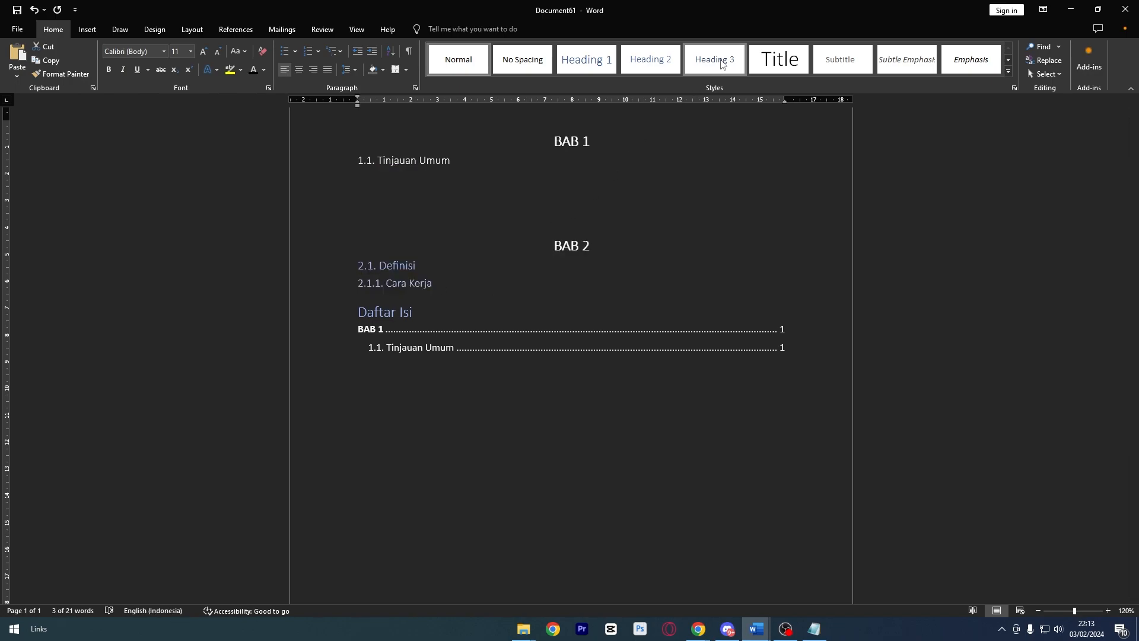
{"action": "left_click", "coordinate": [720, 62]}
{"action": "left_click_drag", "start_coordinate": [432, 263], "coordinate": [360, 267]}
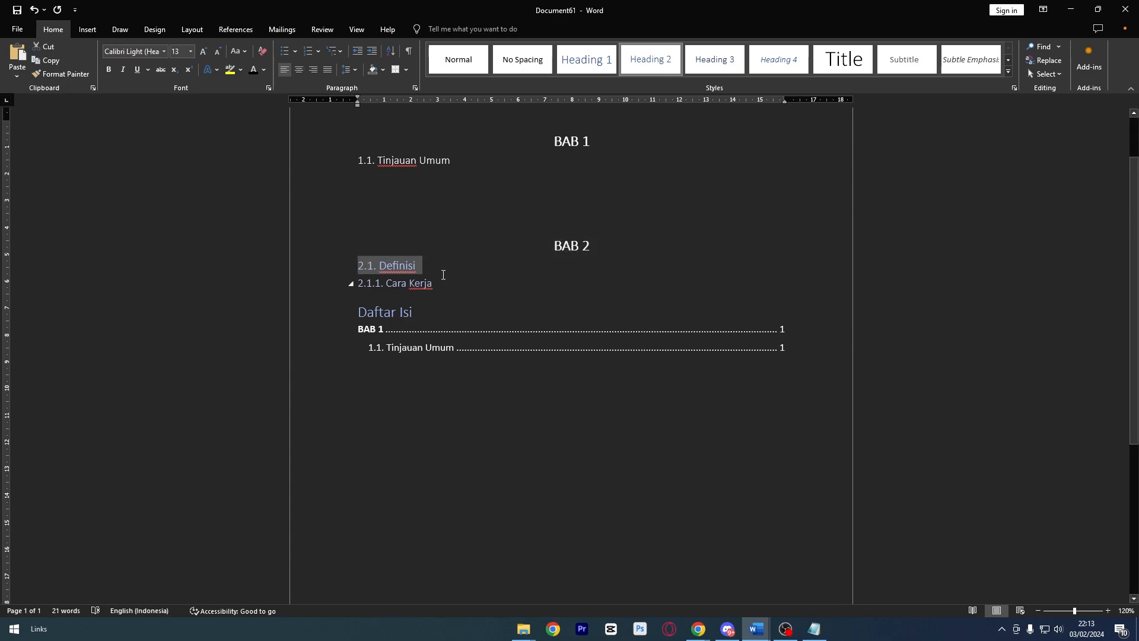
{"action": "left_click", "coordinate": [454, 348]}
- Add a blank line below 2.1.1. Cara Kerja and update the entire Daftar Isi table of contents
{"action": "left_click", "coordinate": [498, 282]}
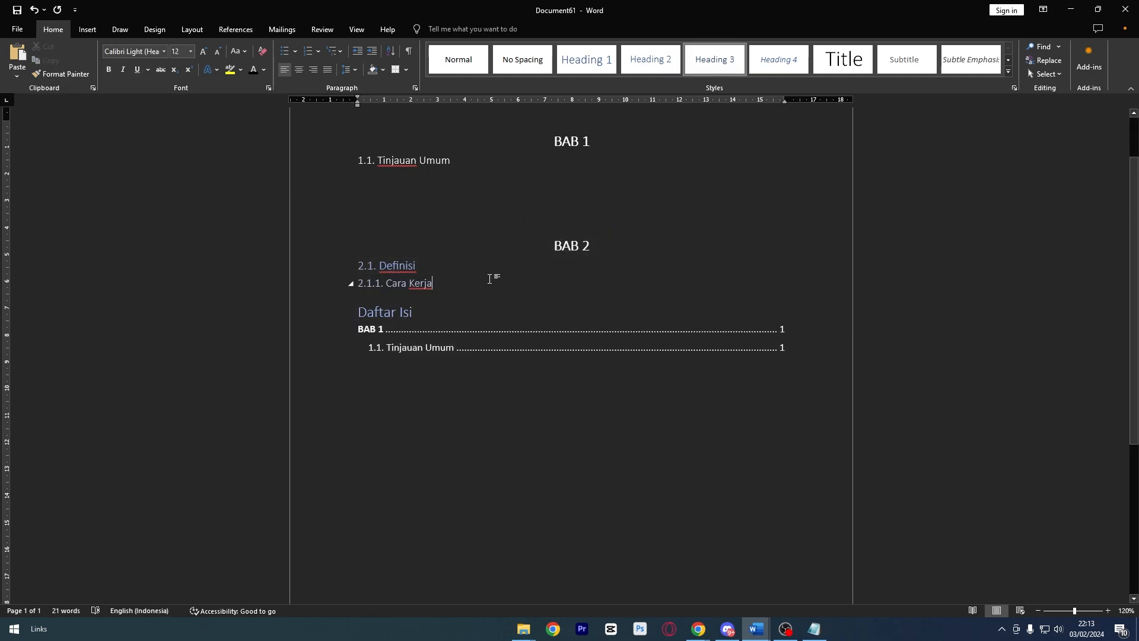
{"action": "key", "text": "Return"}
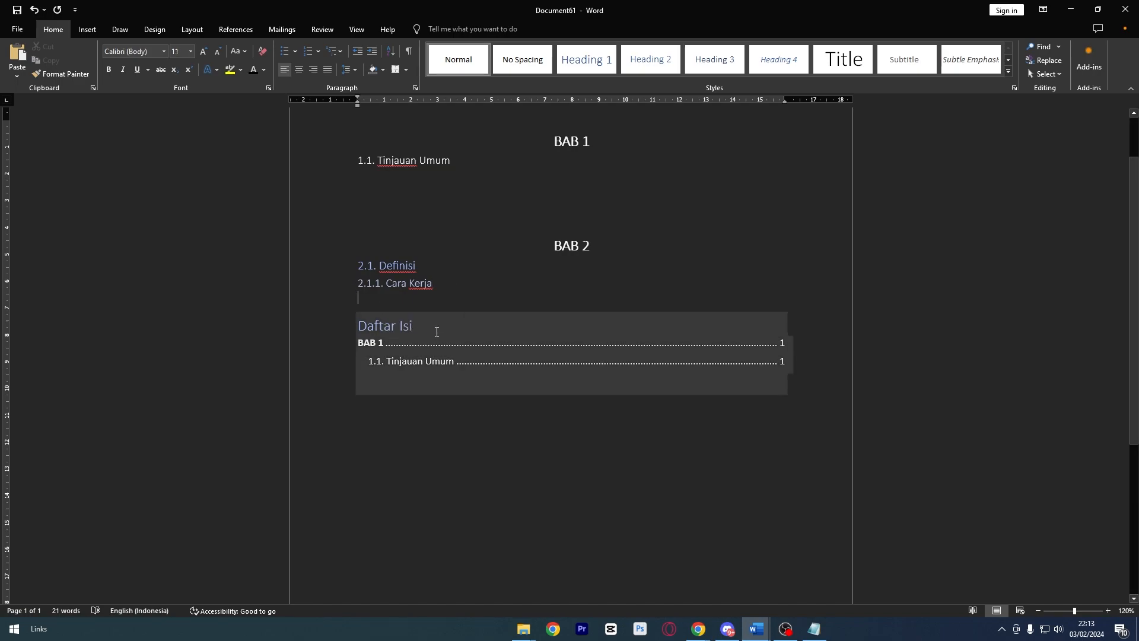
{"action": "left_click", "coordinate": [437, 328]}
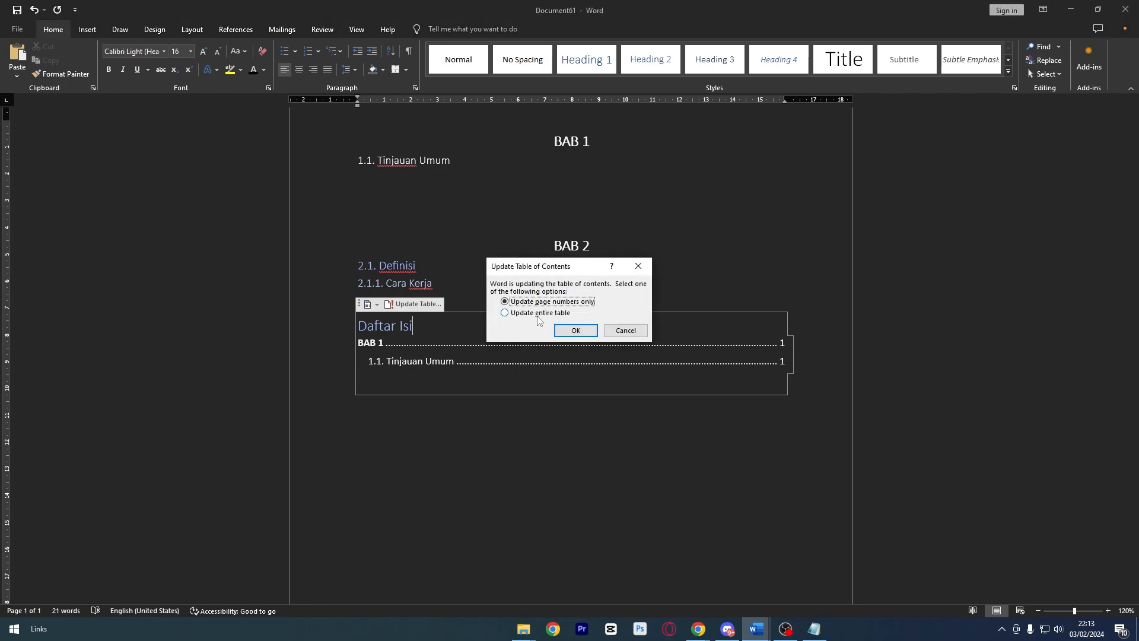
{"action": "left_click", "coordinate": [542, 317]}
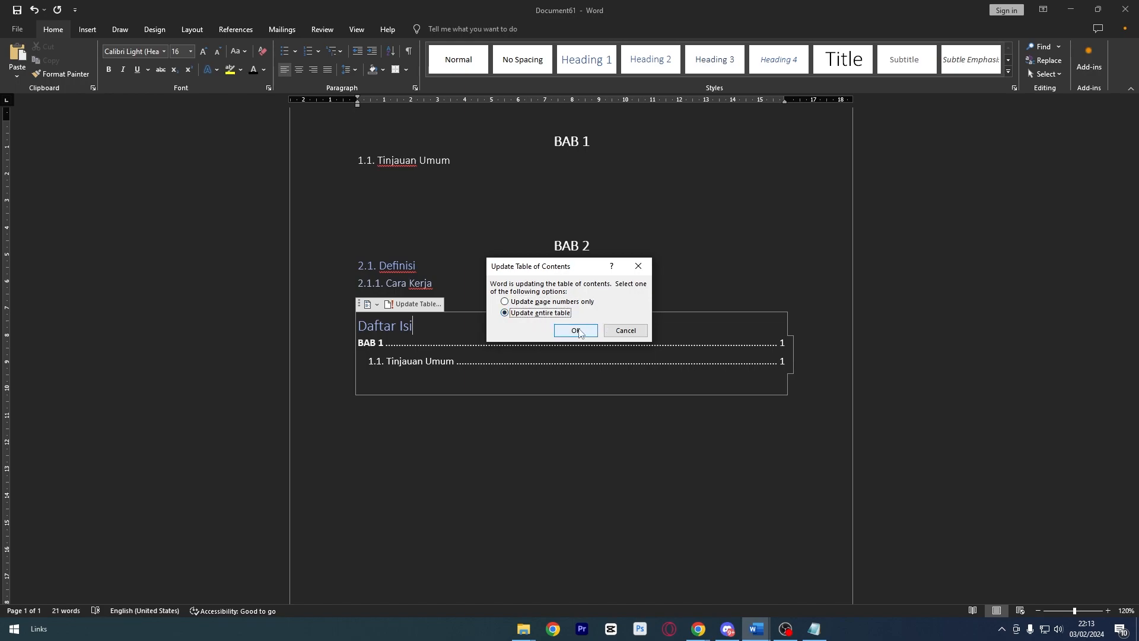
{"action": "left_click", "coordinate": [576, 331]}
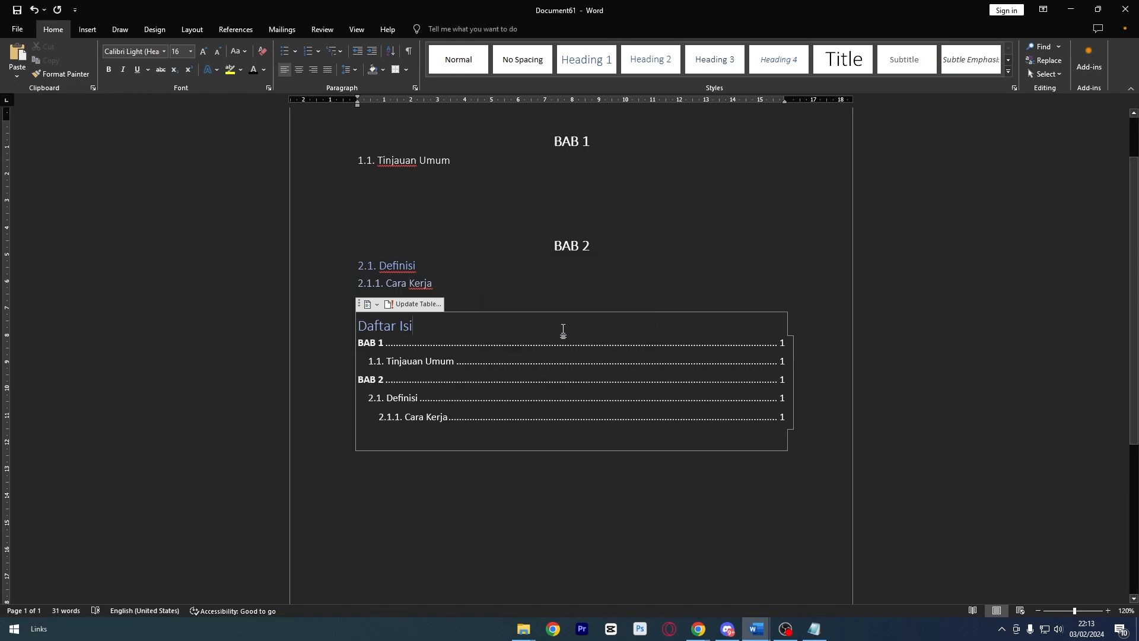
{"action": "mouse_move", "coordinate": [424, 408]}
{"action": "left_mouse_down"}
{"action": "mouse_move", "coordinate": [465, 419]}
{"action": "mouse_move", "coordinate": [441, 398]}
{"action": "left_mouse_up"}
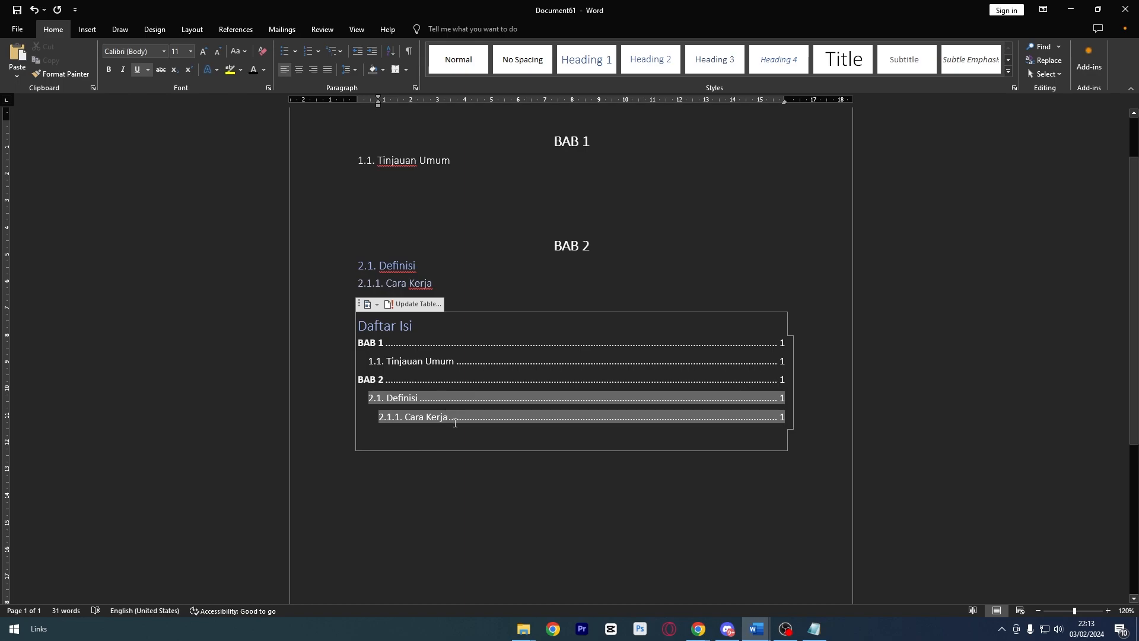
{"action": "mouse_move", "coordinate": [366, 387]}
{"action": "left_mouse_down"}
{"action": "mouse_move", "coordinate": [391, 380]}
{"action": "mouse_move", "coordinate": [444, 417]}
{"action": "mouse_move", "coordinate": [379, 417]}
{"action": "left_mouse_up"}
{"action": "left_click", "coordinate": [446, 417]}
{"action": "left_click", "coordinate": [546, 297]}
{"action": "scroll", "coordinate": [589, 232], "scroll_direction": "down", "scroll_amount": 1}
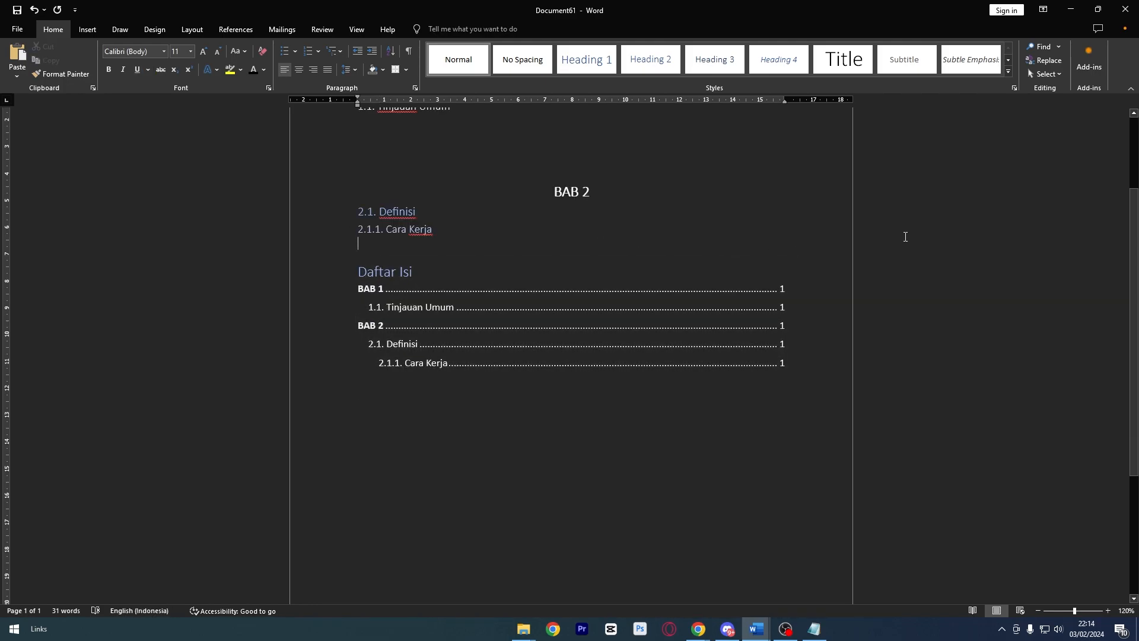
- Insert a blank page after the table of contents
{"action": "scroll", "coordinate": [905, 237], "scroll_direction": "down", "scroll_amount": 3}
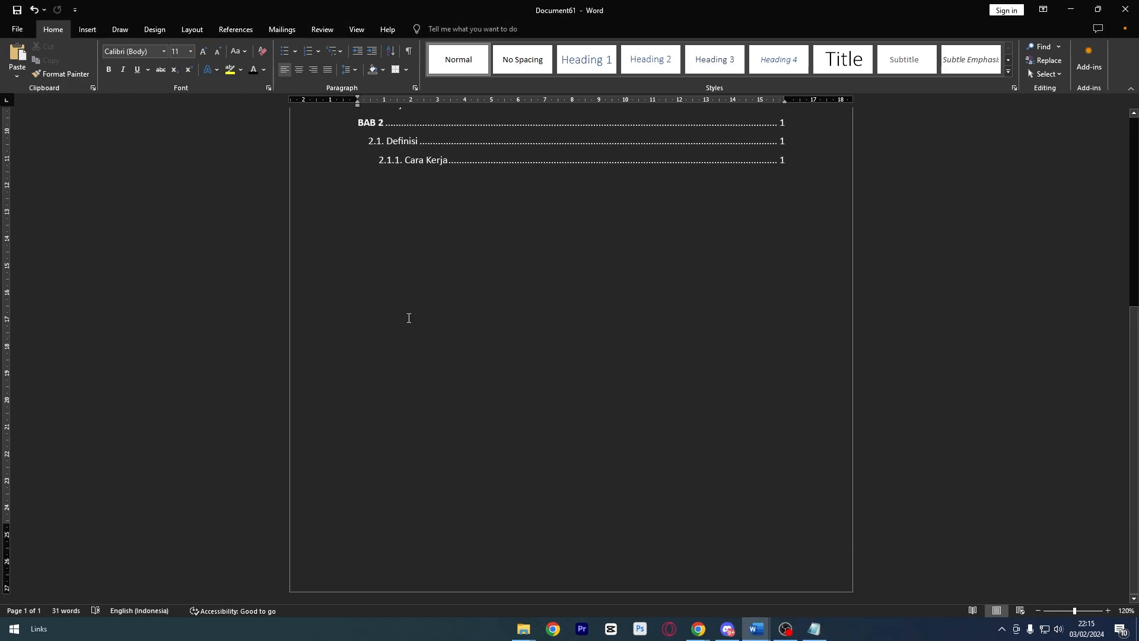
{"action": "left_click", "coordinate": [87, 29]}
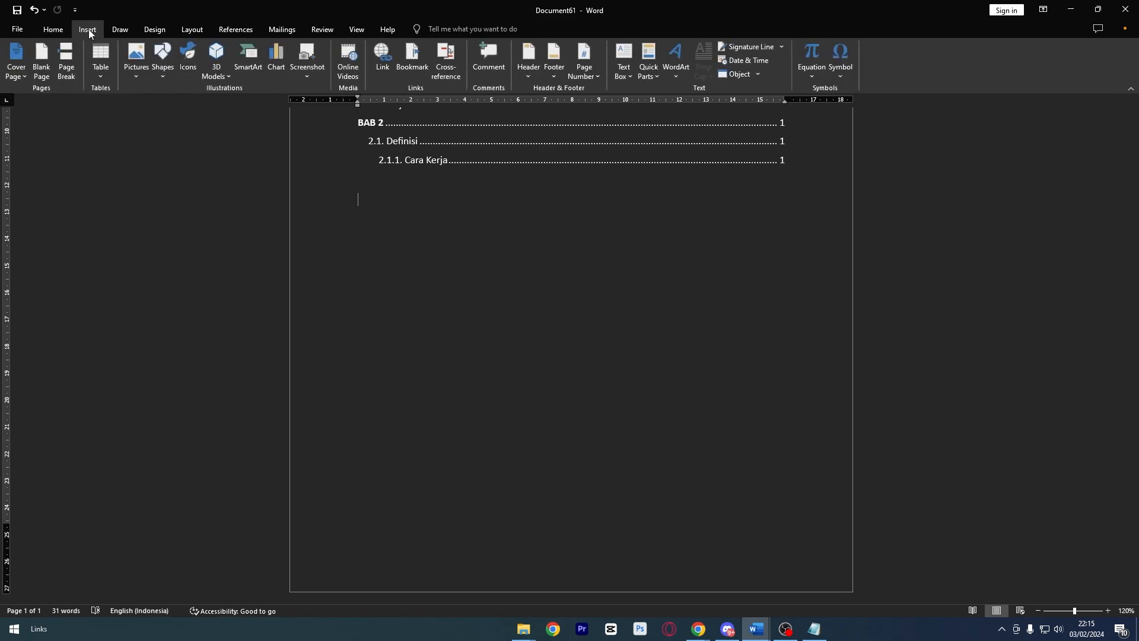
{"action": "left_click", "coordinate": [39, 82]}
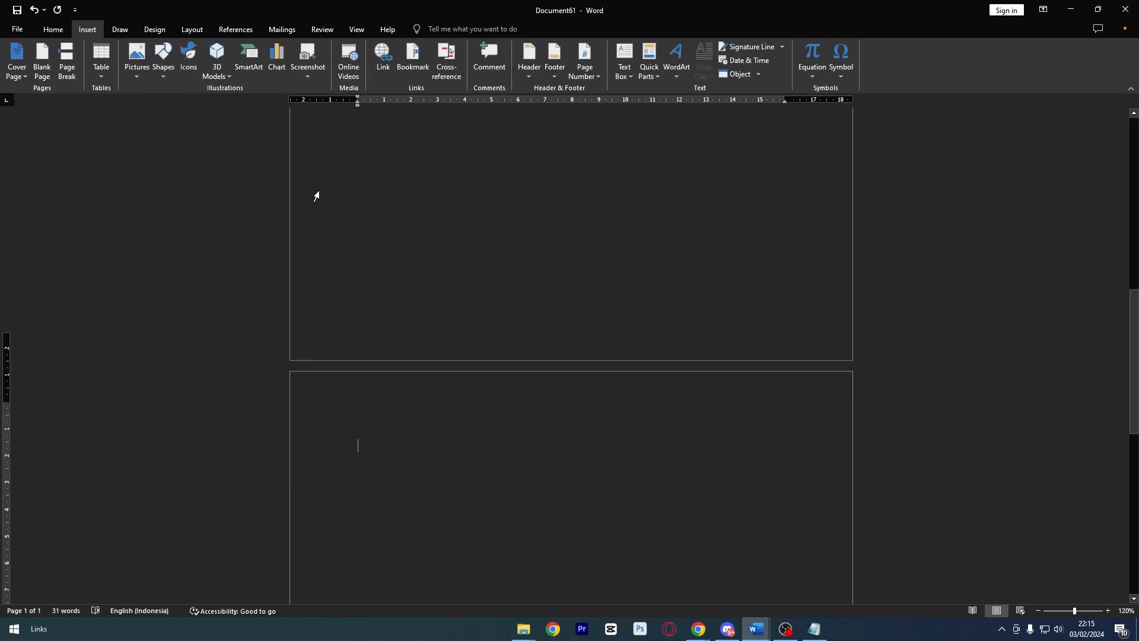
{"action": "scroll", "coordinate": [446, 199], "scroll_direction": "up", "scroll_amount": 2}
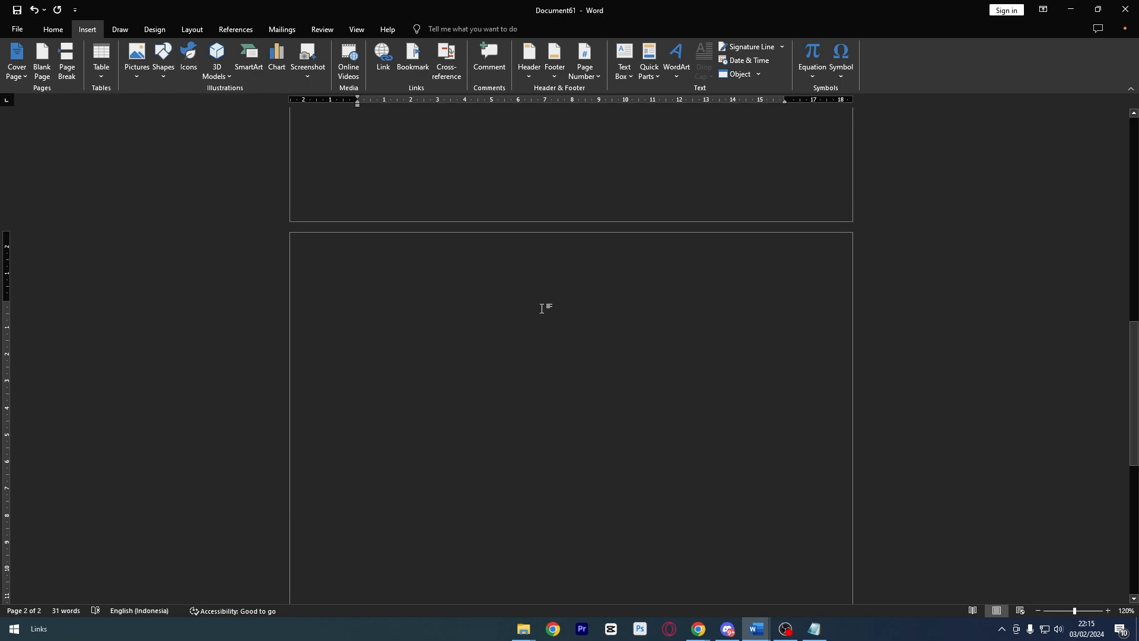
- Paste the copied network cable picture onto the new second page
{"action": "key", "text": "ctrl+v"}
{"action": "left_click", "coordinate": [627, 286]}
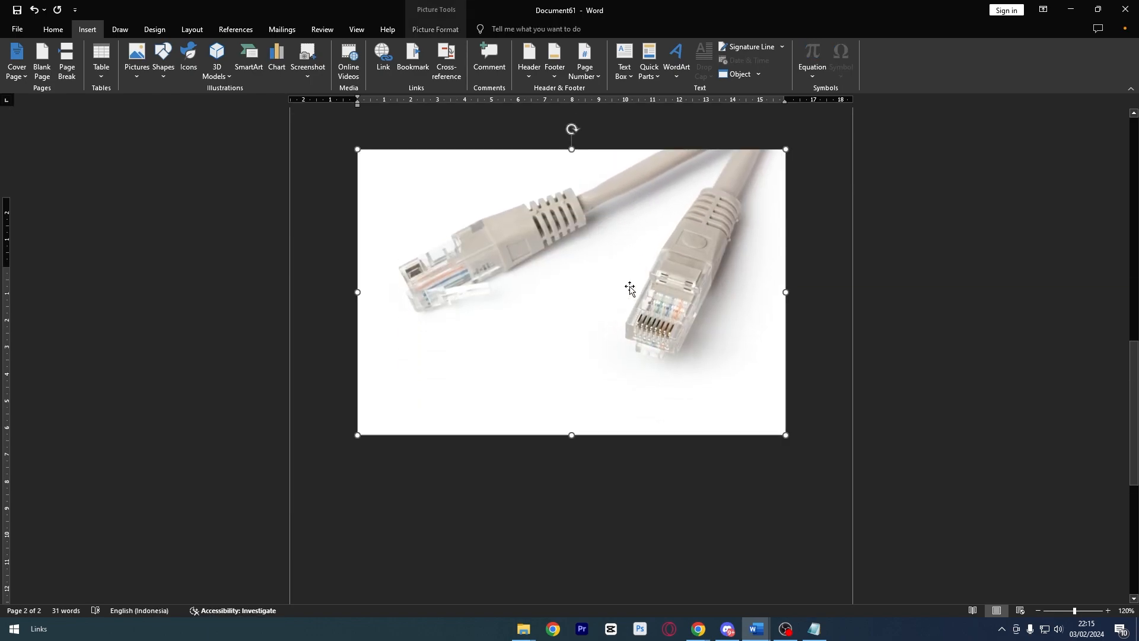
{"action": "scroll", "coordinate": [617, 296], "scroll_direction": "up", "scroll_amount": 2}
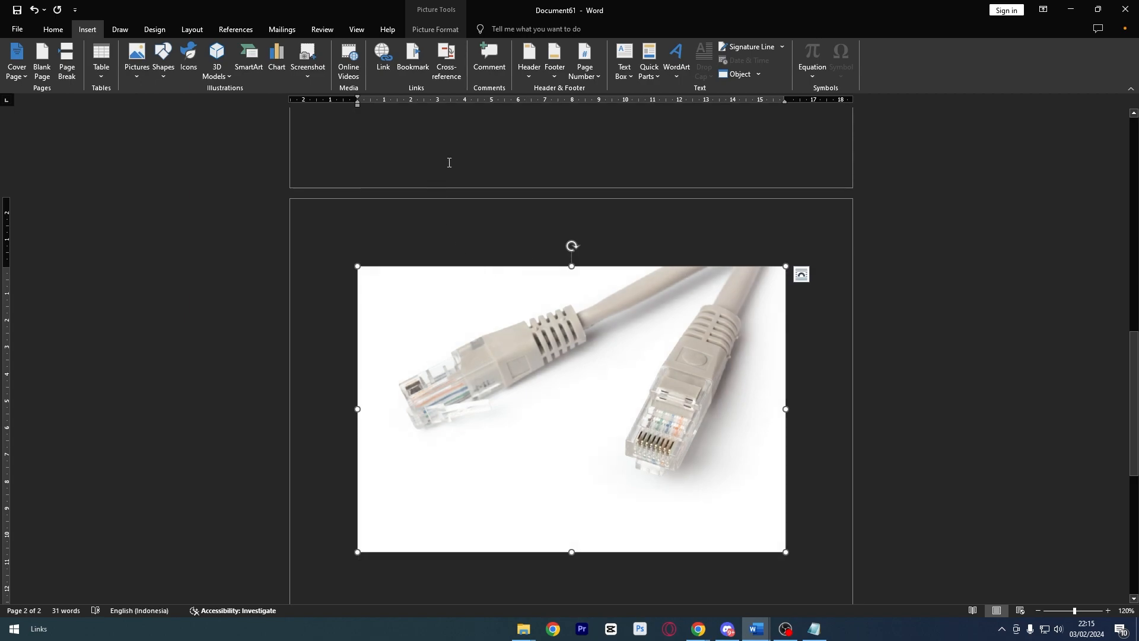
{"action": "left_click", "coordinate": [456, 167]}
{"action": "left_click", "coordinate": [53, 29]}
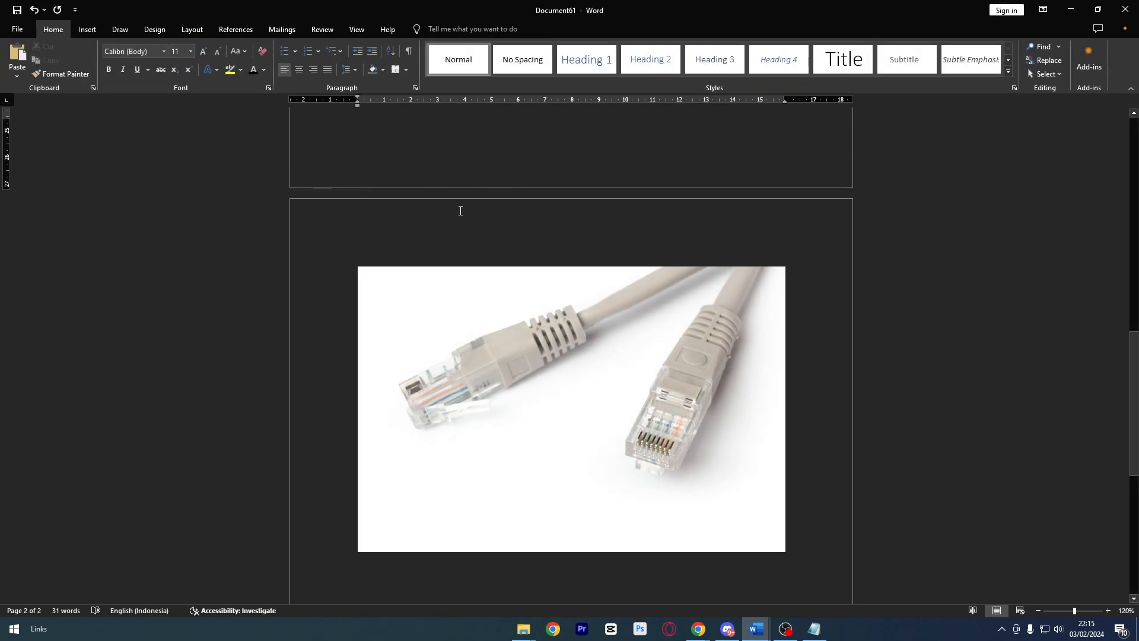
- Start inserting a caption for the network cable picture and move the caption dialog over the picture
{"action": "scroll", "coordinate": [460, 211], "scroll_direction": "down", "scroll_amount": 3}
{"action": "scroll", "coordinate": [415, 214], "scroll_direction": "up", "scroll_amount": 4}
{"action": "scroll", "coordinate": [374, 215], "scroll_direction": "down", "scroll_amount": 3}
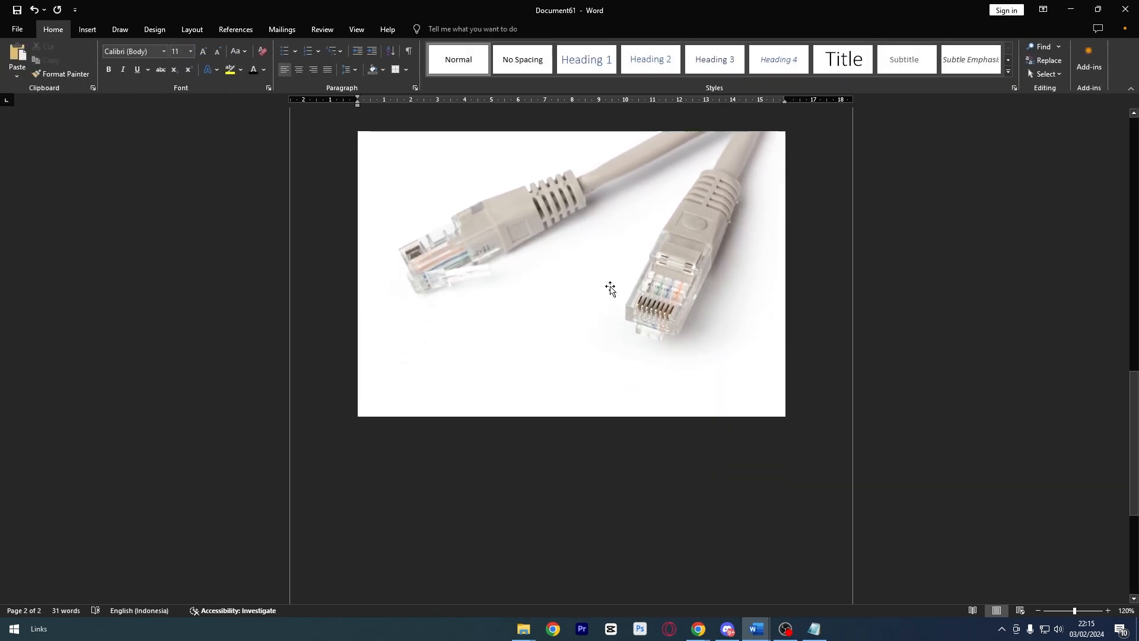
{"action": "left_click", "coordinate": [566, 191]}
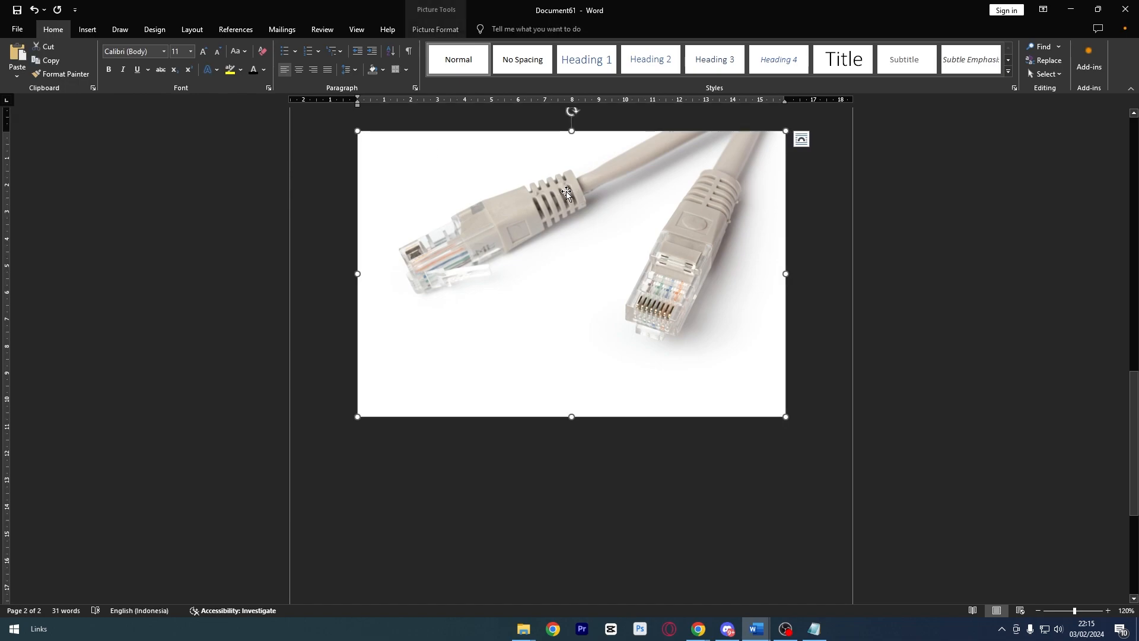
{"action": "right_click", "coordinate": [532, 174]}
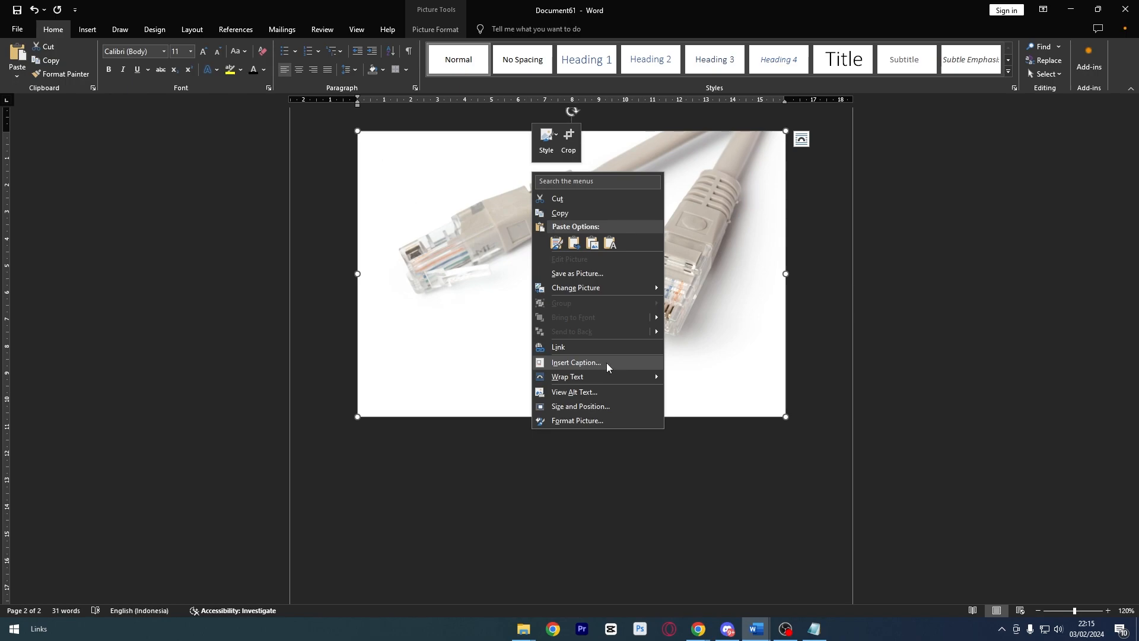
{"action": "left_click", "coordinate": [607, 362]}
{"action": "left_click_drag", "start_coordinate": [880, 201], "coordinate": [574, 201]}
- Check the available caption labels and create a new caption label named "Foto"
{"action": "left_click", "coordinate": [666, 258]}
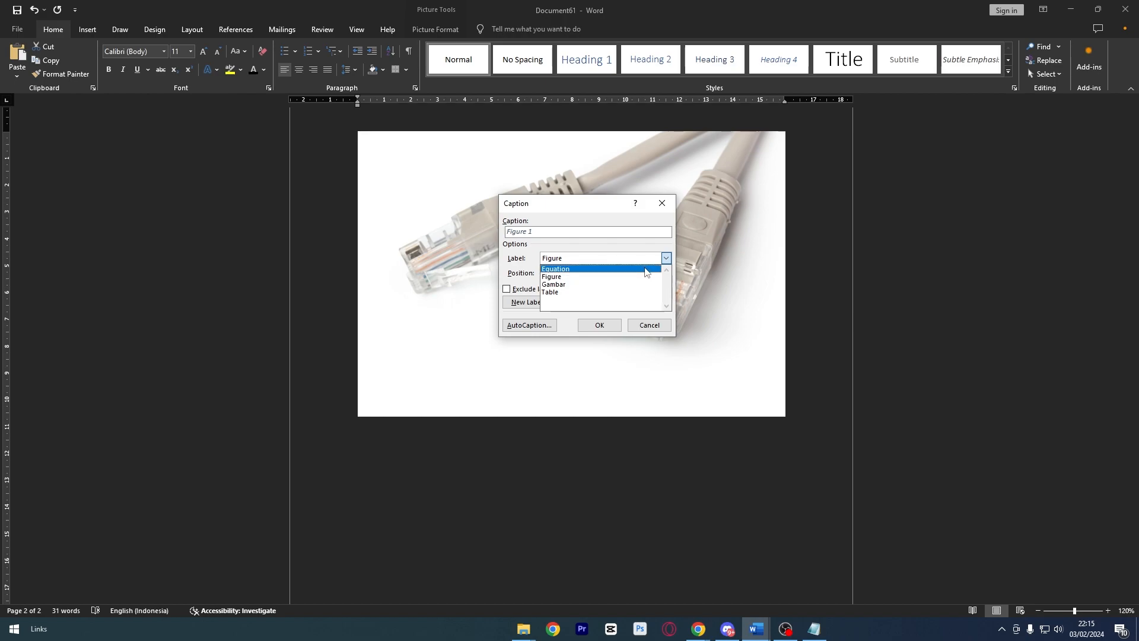
{"action": "left_click", "coordinate": [665, 259]}
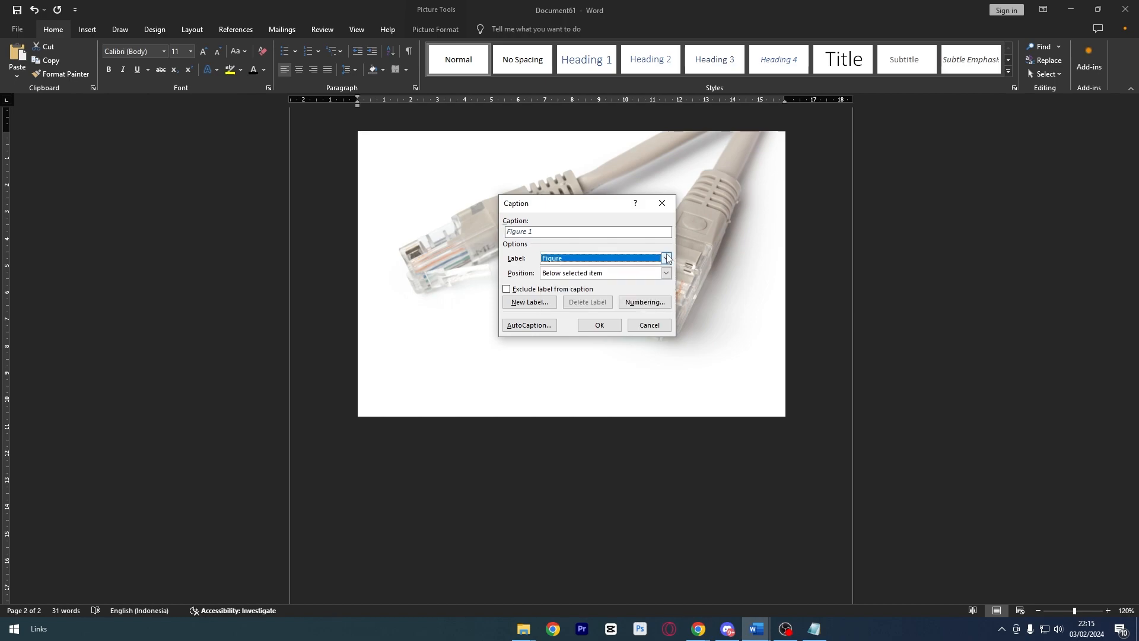
{"action": "left_click", "coordinate": [581, 260]}
{"action": "left_click", "coordinate": [581, 260]}
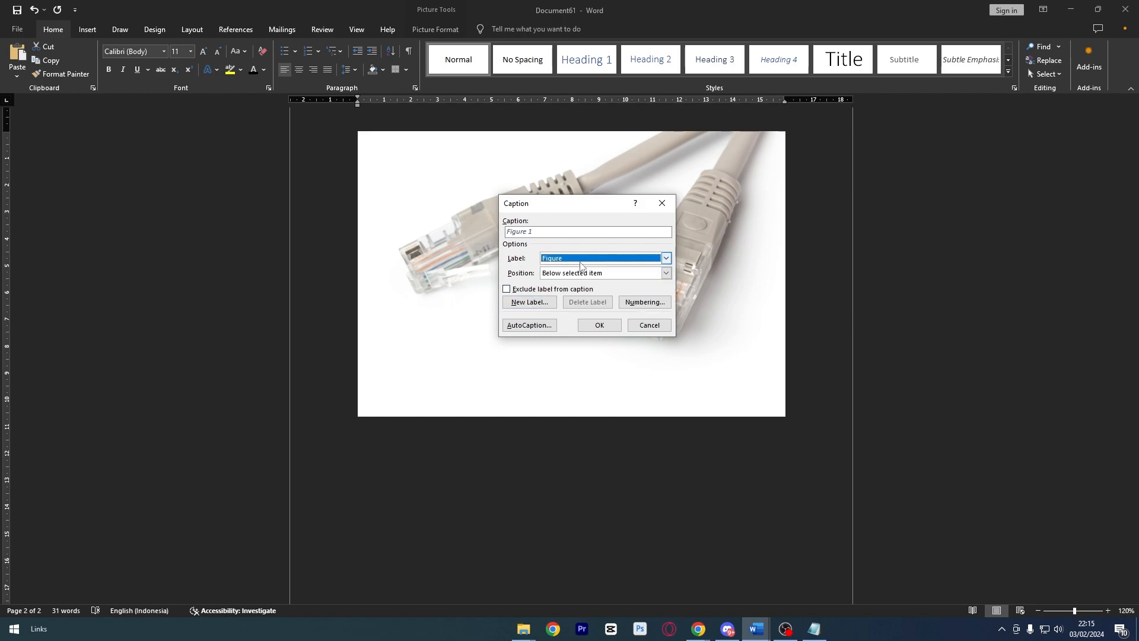
{"action": "left_click", "coordinate": [536, 304]}
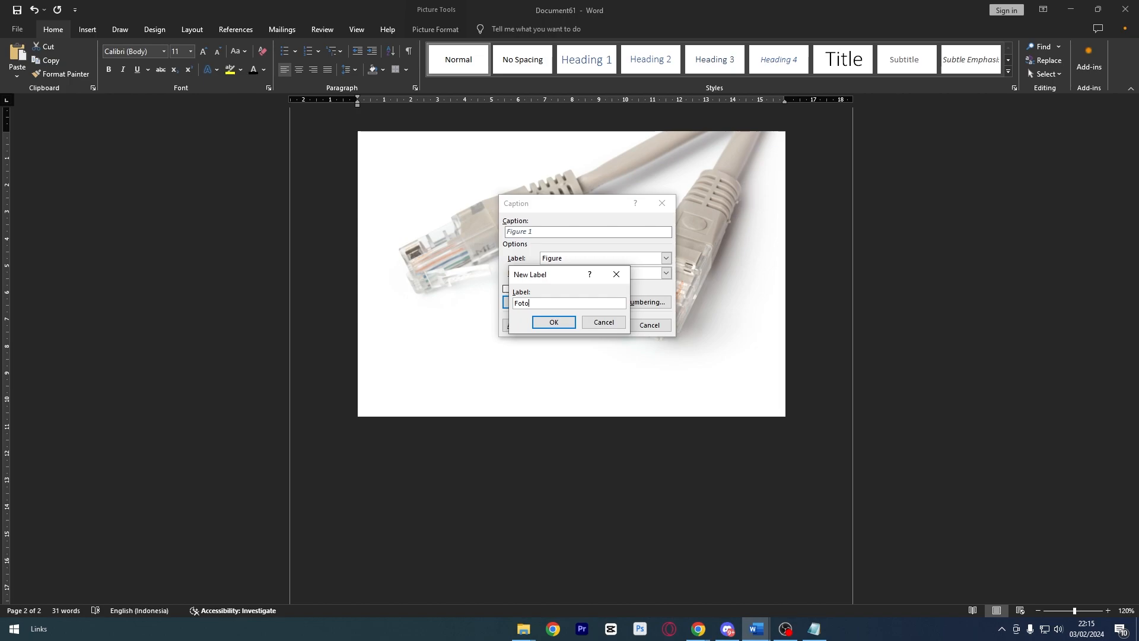
{"action": "key", "text": "Return"}
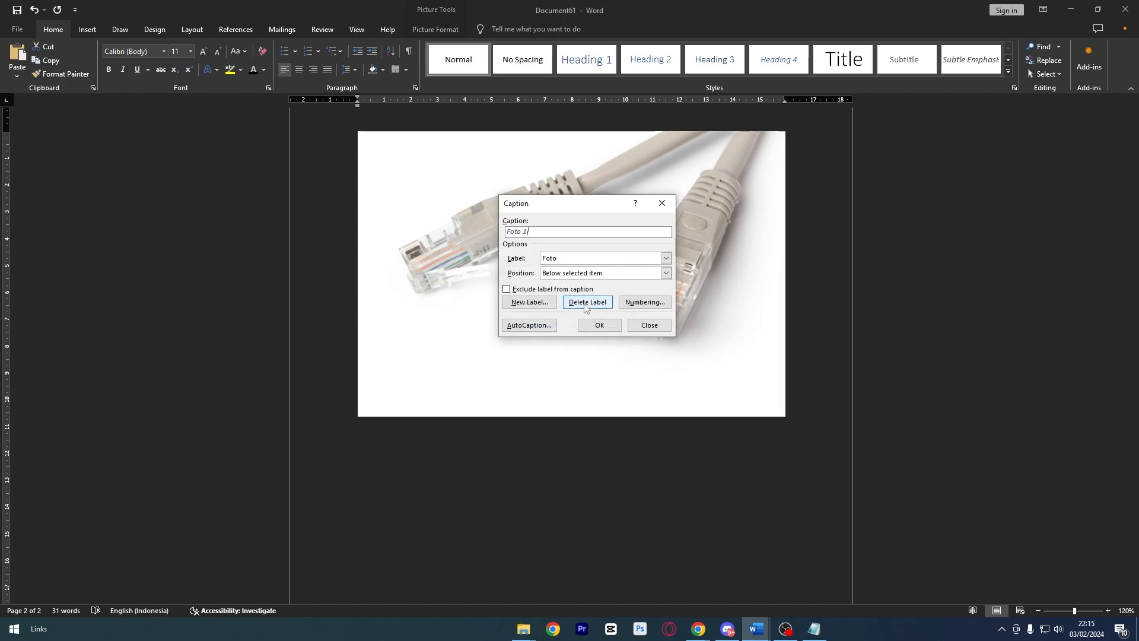
- Add "- Kabel Lan" after "Foto 1" as the caption text and insert the caption below the network cable picture
{"action": "left_click", "coordinate": [596, 259]}
{"action": "left_click", "coordinate": [595, 258]}
{"action": "left_click", "coordinate": [545, 232]}
{"action": "type", "text": "- Kabel Lan"}
{"action": "left_click", "coordinate": [601, 326]}
- Center the "Foto 1 - Kabel Lan" caption under the network cable picture
{"action": "left_click_drag", "start_coordinate": [436, 435], "coordinate": [331, 433]}
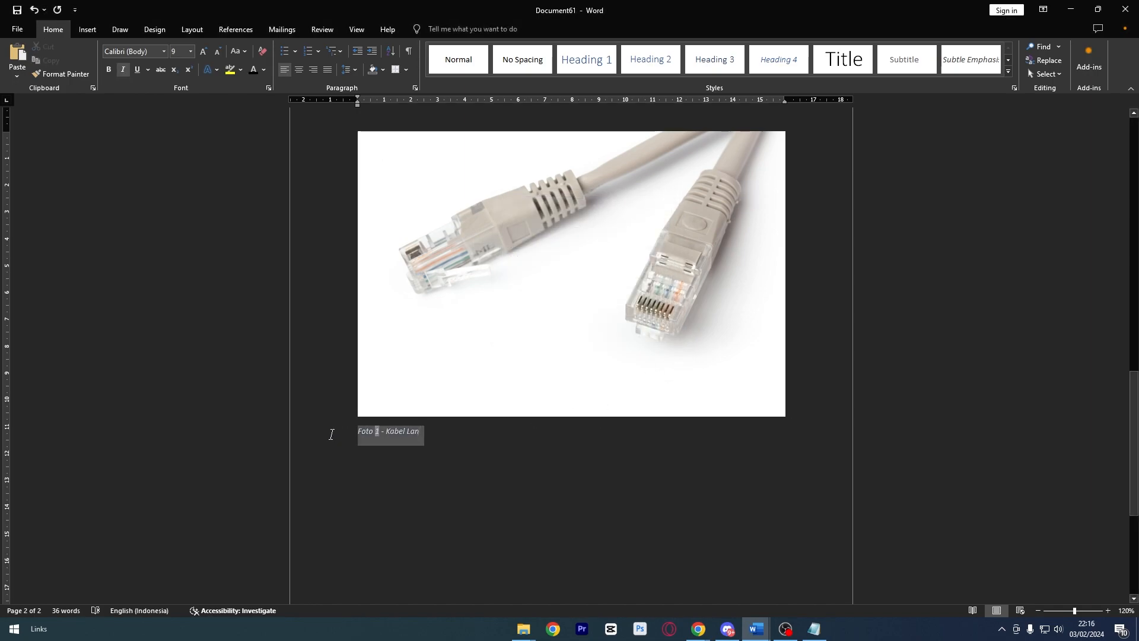
{"action": "left_click", "coordinate": [425, 440]}
{"action": "left_click_drag", "start_coordinate": [427, 435], "coordinate": [357, 436]}
{"action": "left_click", "coordinate": [300, 69]}
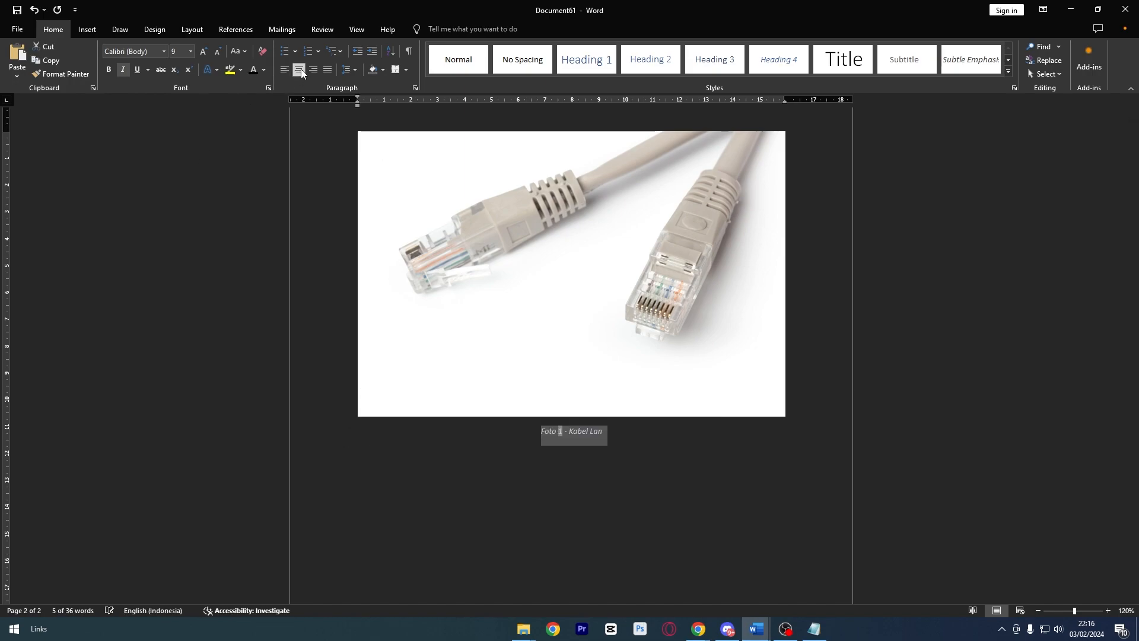
{"action": "left_click", "coordinate": [702, 377]}
{"action": "scroll", "coordinate": [763, 335], "scroll_direction": "up", "scroll_amount": 6}
{"action": "scroll", "coordinate": [759, 330], "scroll_direction": "up", "scroll_amount": 5}
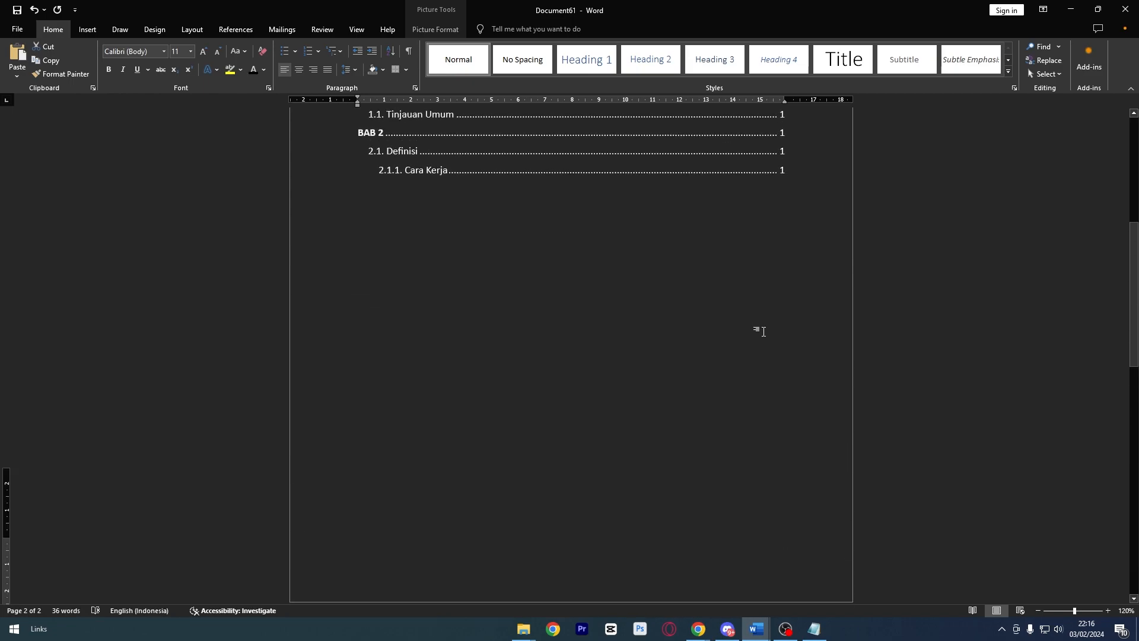
{"action": "scroll", "coordinate": [758, 327], "scroll_direction": "down", "scroll_amount": 12}
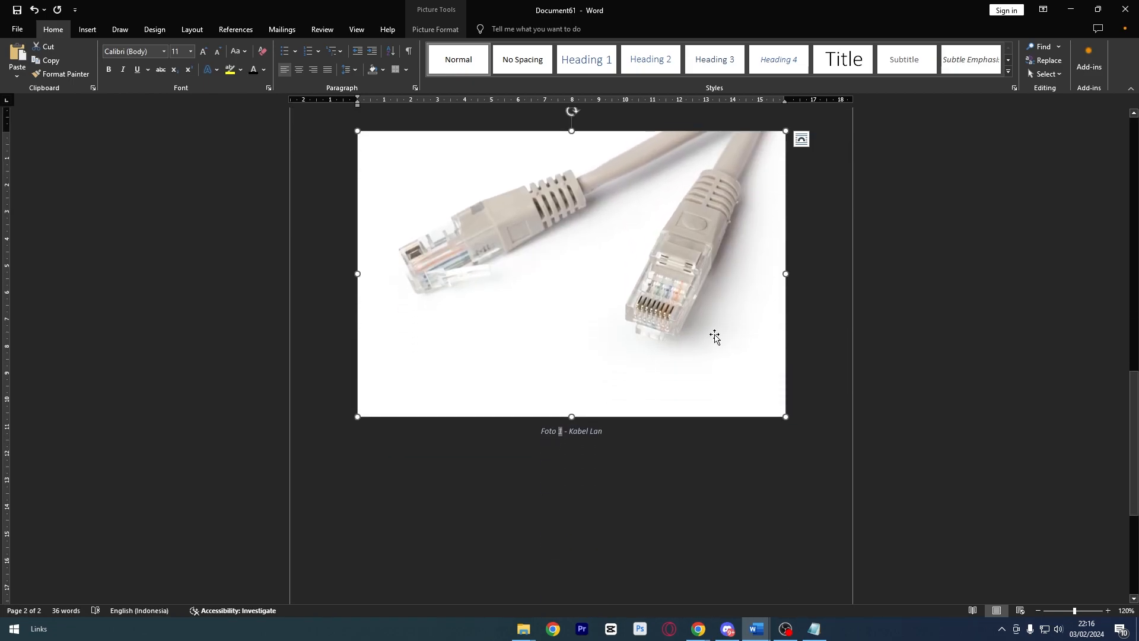
{"action": "left_click", "coordinate": [616, 447]}
{"action": "triple_click", "coordinate": [608, 432]}
{"action": "right_click", "coordinate": [603, 222]}
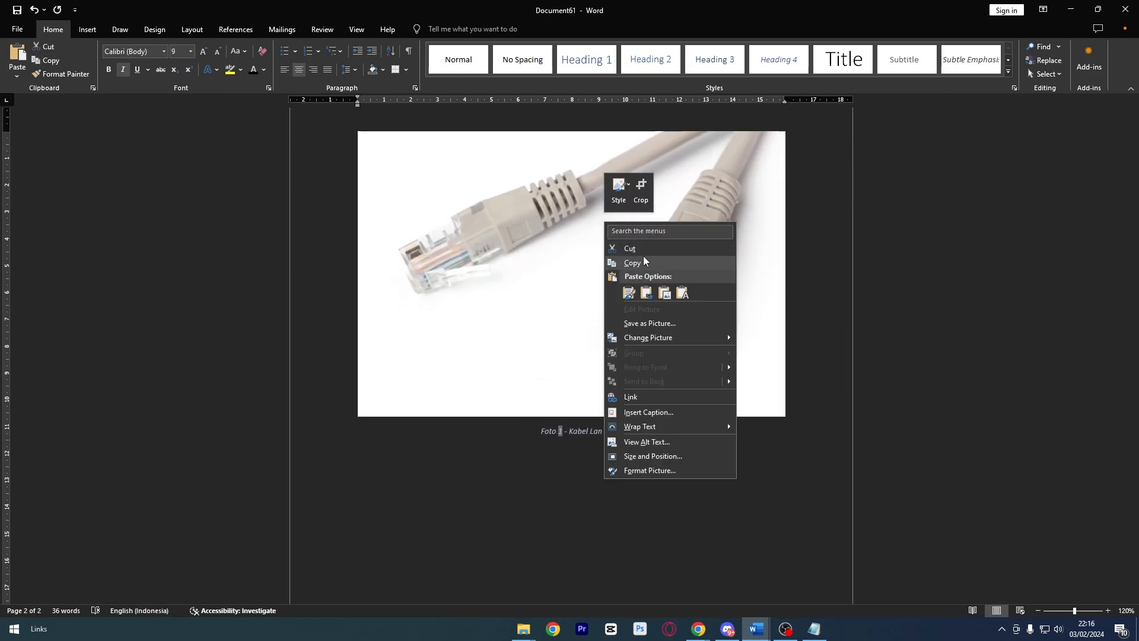
{"action": "left_click", "coordinate": [660, 412]}
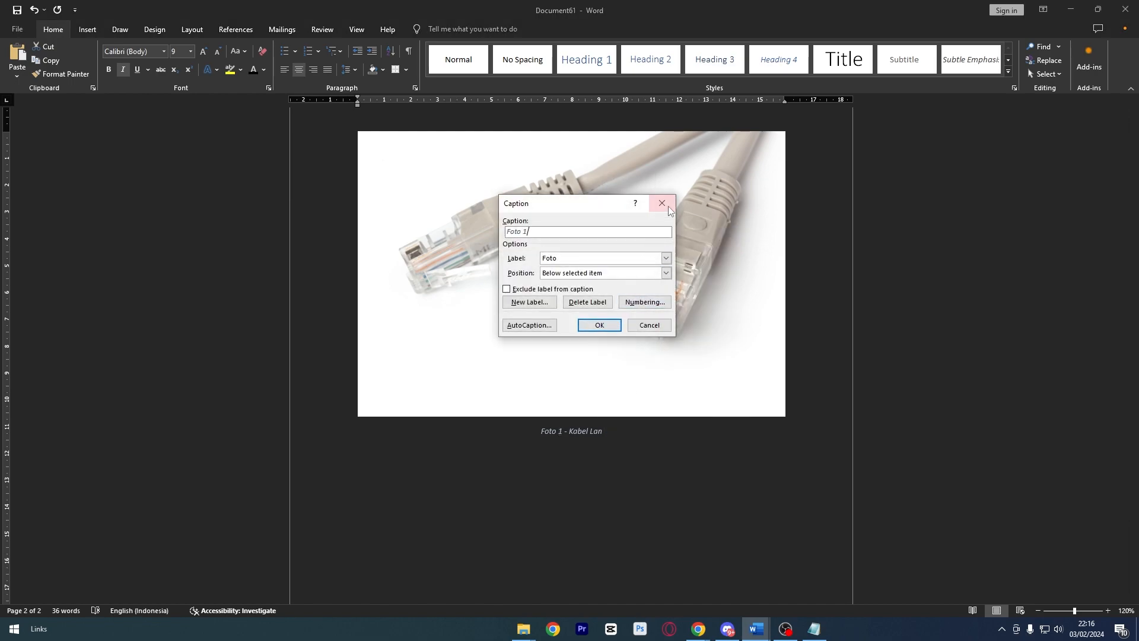
{"action": "left_click", "coordinate": [663, 202]}
- Insert a table of figures below the Daftar Isi table, using the caption label Foto and the From template format
{"action": "scroll", "coordinate": [640, 412], "scroll_direction": "up", "scroll_amount": 10}
{"action": "left_click", "coordinate": [456, 211]}
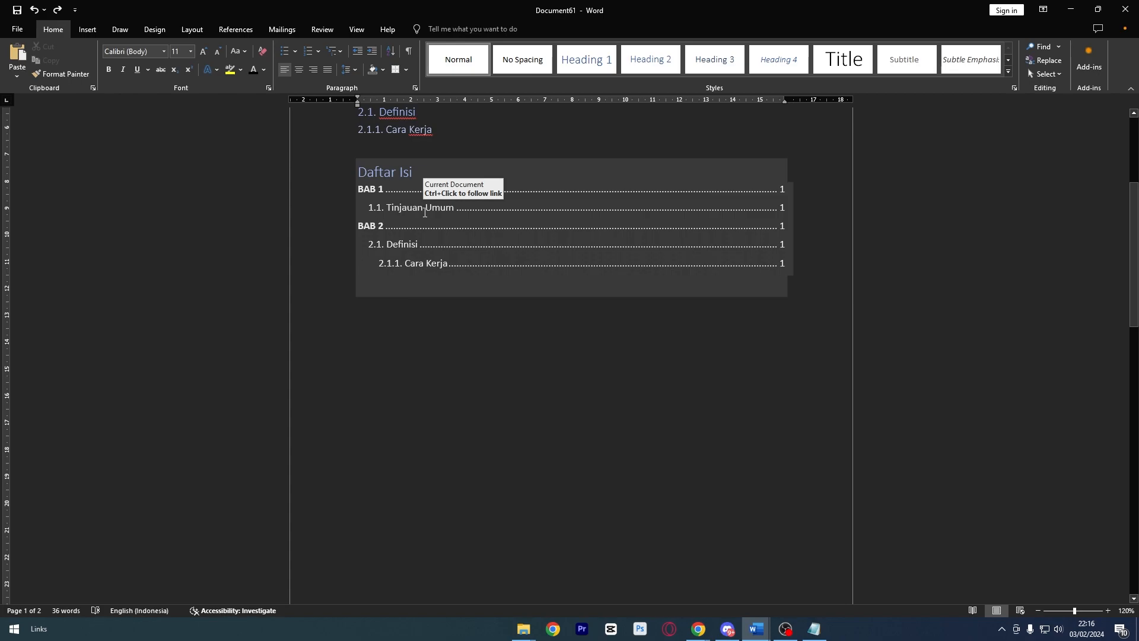
{"action": "left_click", "coordinate": [248, 31]}
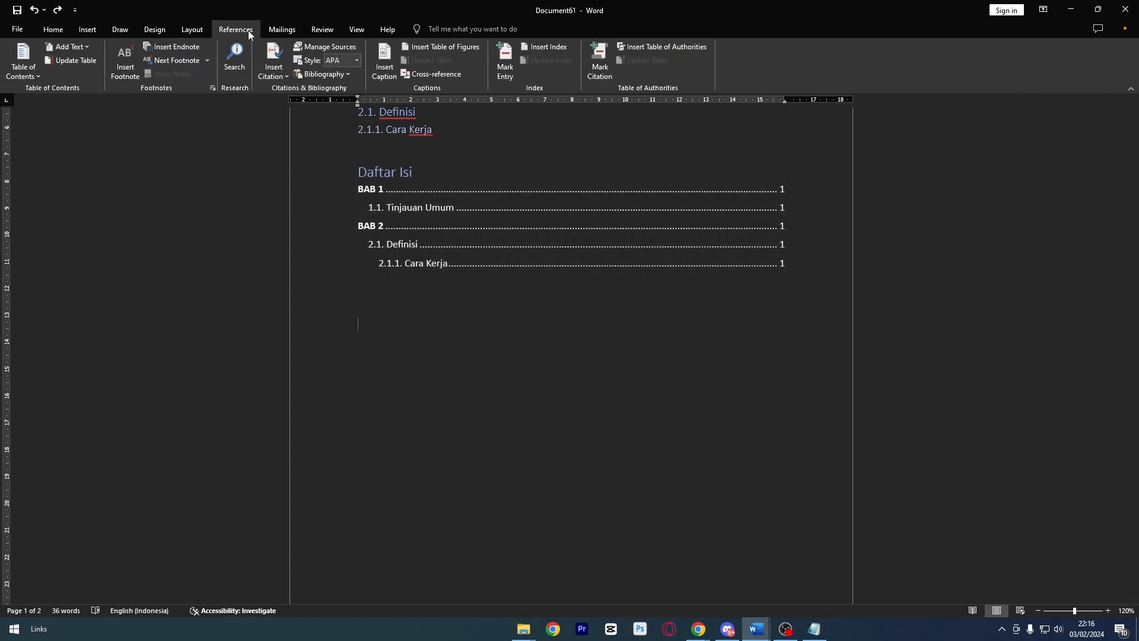
{"action": "left_click", "coordinate": [449, 46]}
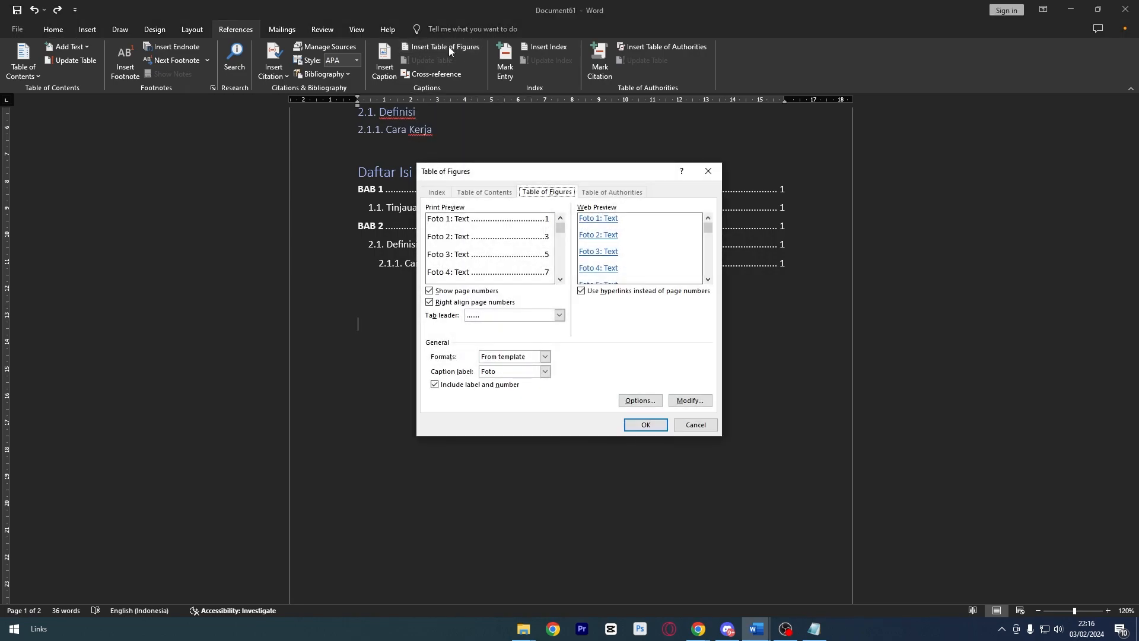
{"action": "left_click", "coordinate": [544, 371]}
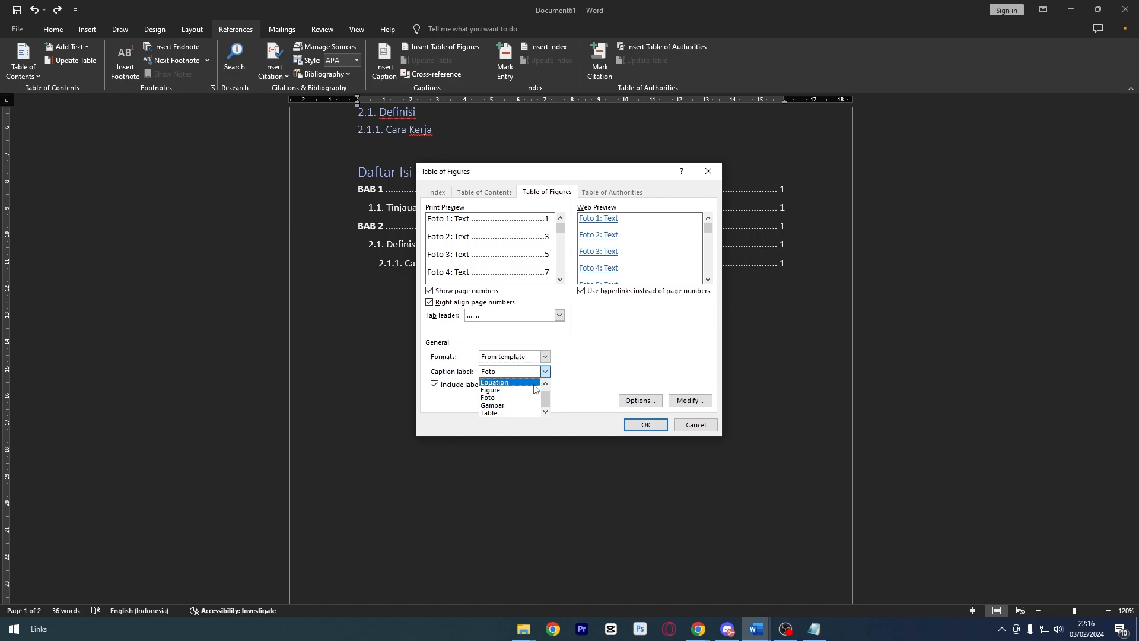
{"action": "left_click", "coordinate": [533, 378]}
{"action": "left_click", "coordinate": [534, 373]}
{"action": "left_click", "coordinate": [534, 398]}
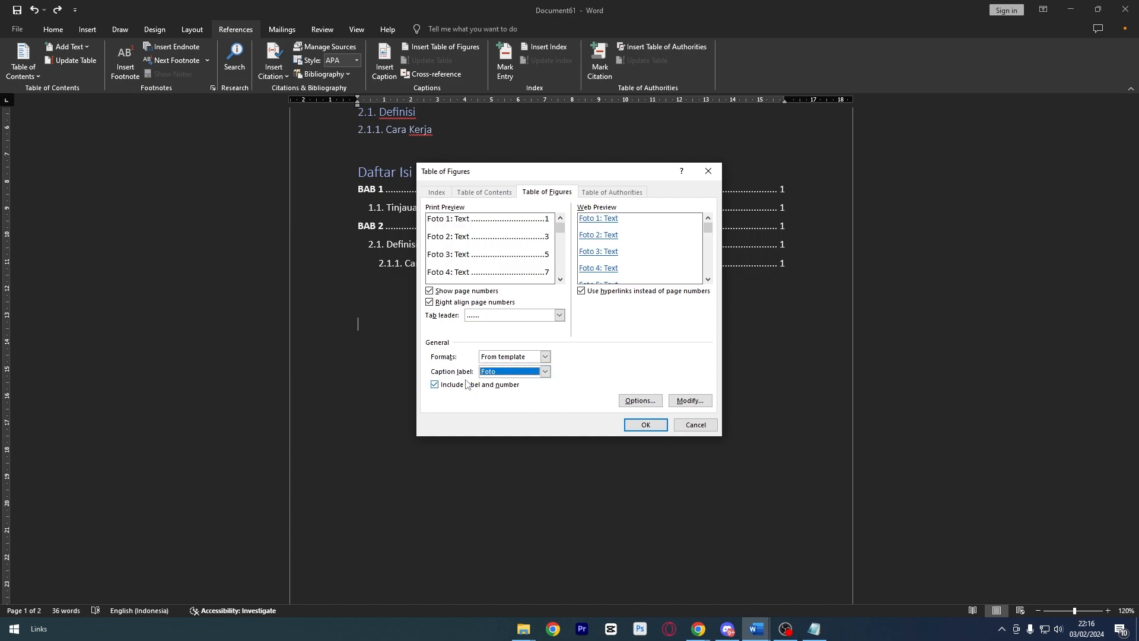
{"action": "left_click", "coordinate": [519, 375]}
{"action": "left_click", "coordinate": [520, 400]}
{"action": "left_click", "coordinate": [645, 425]}
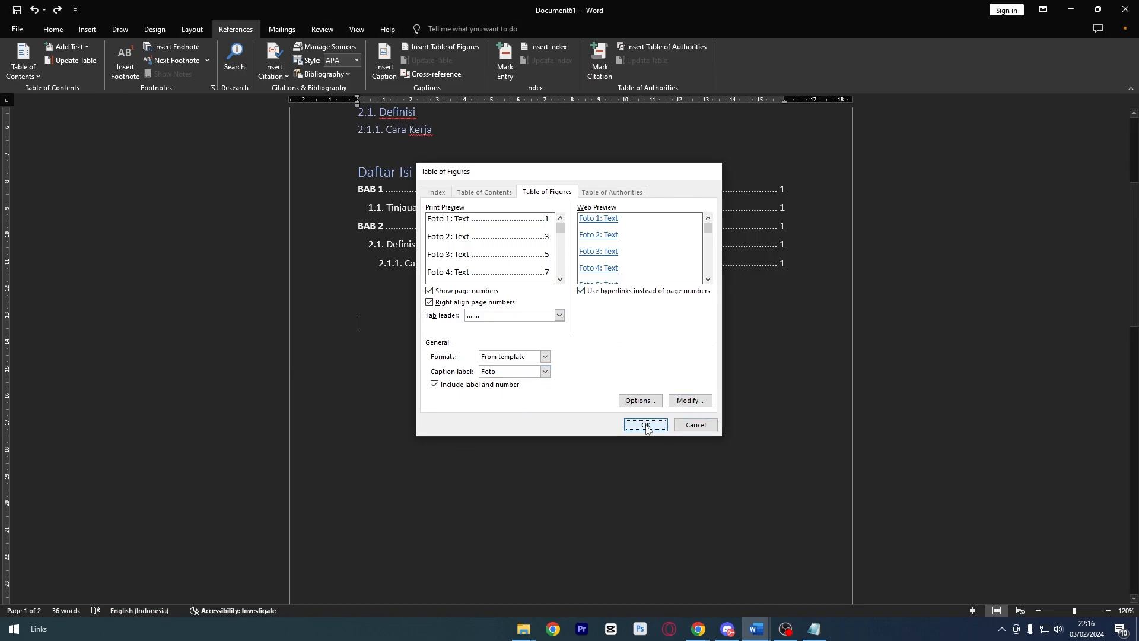
{"action": "left_click", "coordinate": [420, 329]}
{"action": "left_click_drag", "start_coordinate": [359, 326], "coordinate": [772, 338]}
{"action": "left_click", "coordinate": [776, 339]}
{"action": "left_click_drag", "start_coordinate": [803, 326], "coordinate": [360, 326]}
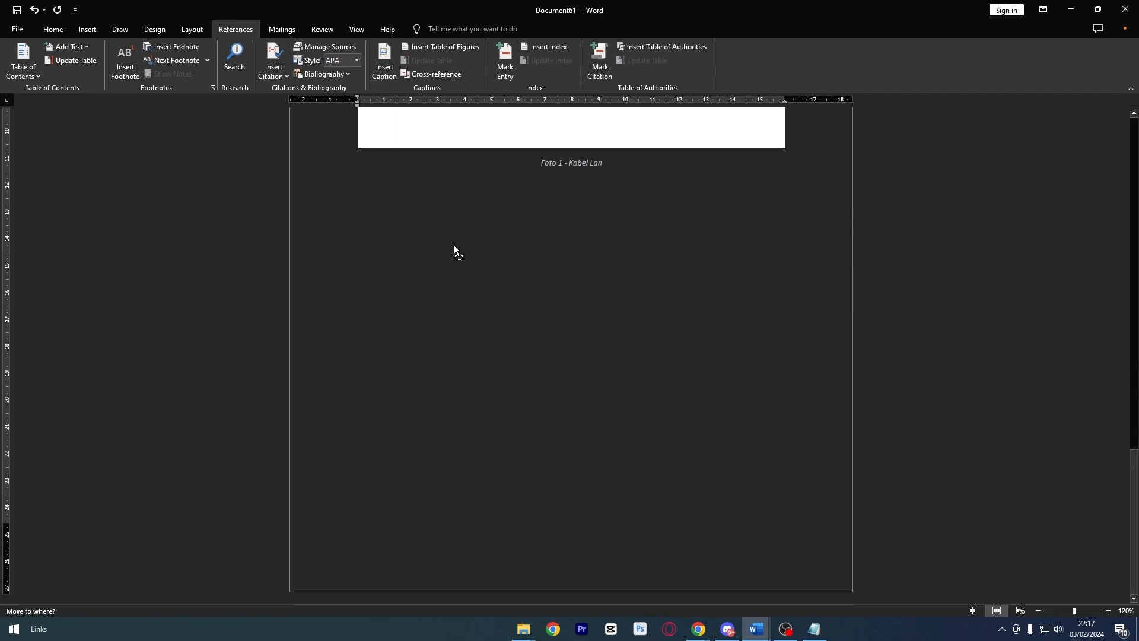
- Place the anime city landscape picture on the second page, below the "Foto 1 - Kabel Lan" caption
{"action": "left_click", "coordinate": [455, 249]}
{"action": "scroll", "coordinate": [490, 257], "scroll_direction": "up", "scroll_amount": 5}
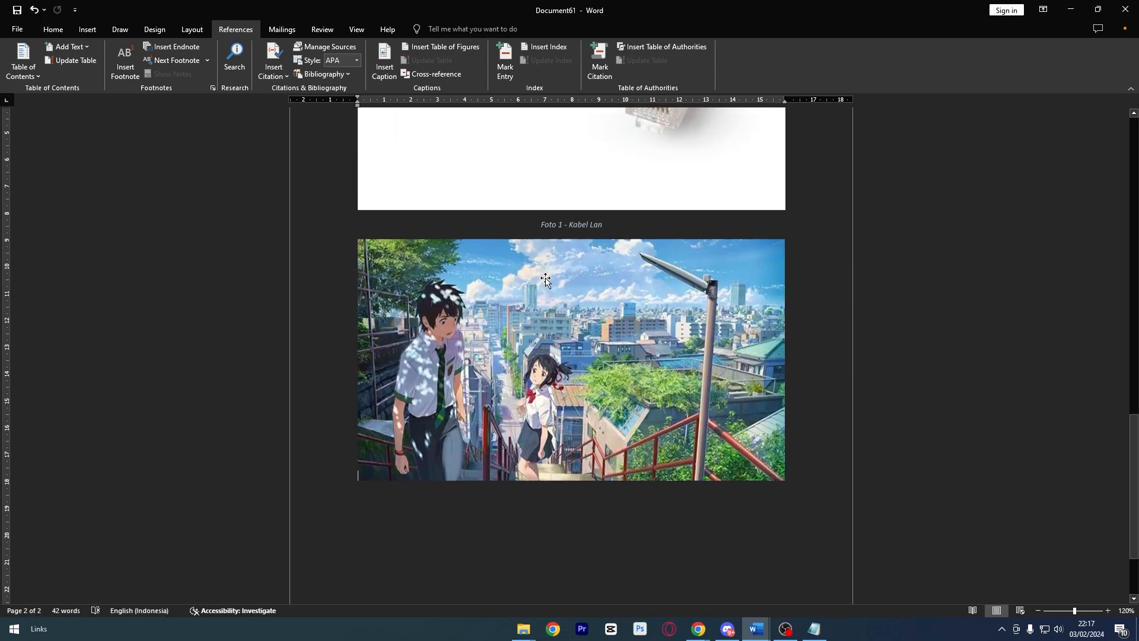
{"action": "scroll", "coordinate": [605, 353], "scroll_direction": "down", "scroll_amount": 5}
- Caption the landscape picture "Foto 2 - Pemandangan" below it and center the caption
{"action": "left_click", "coordinate": [529, 291]}
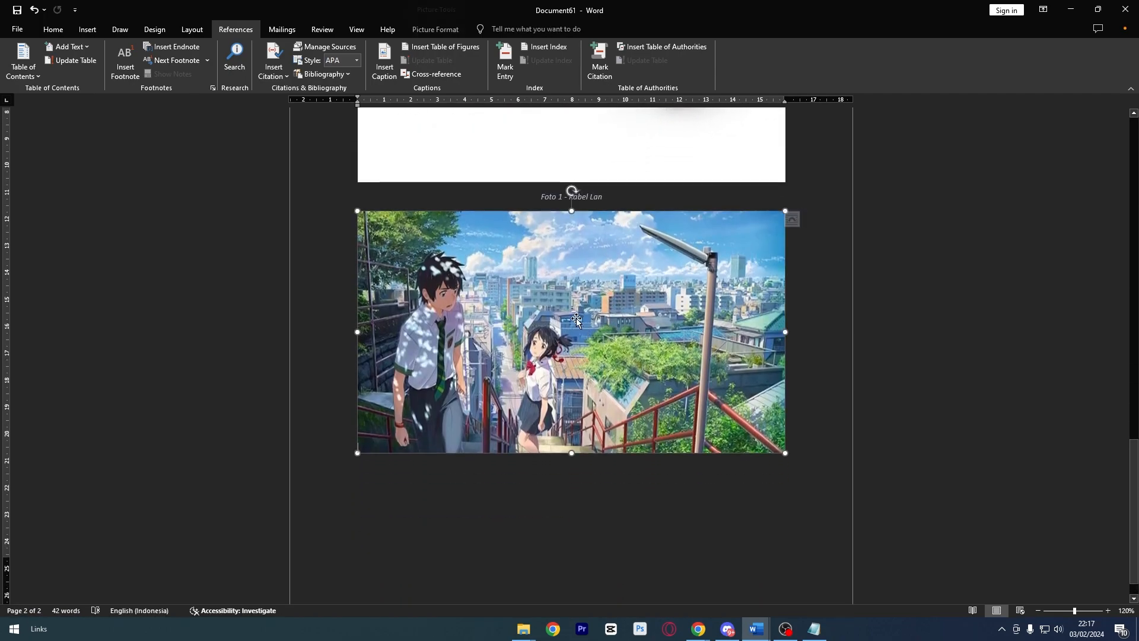
{"action": "right_click", "coordinate": [529, 290]}
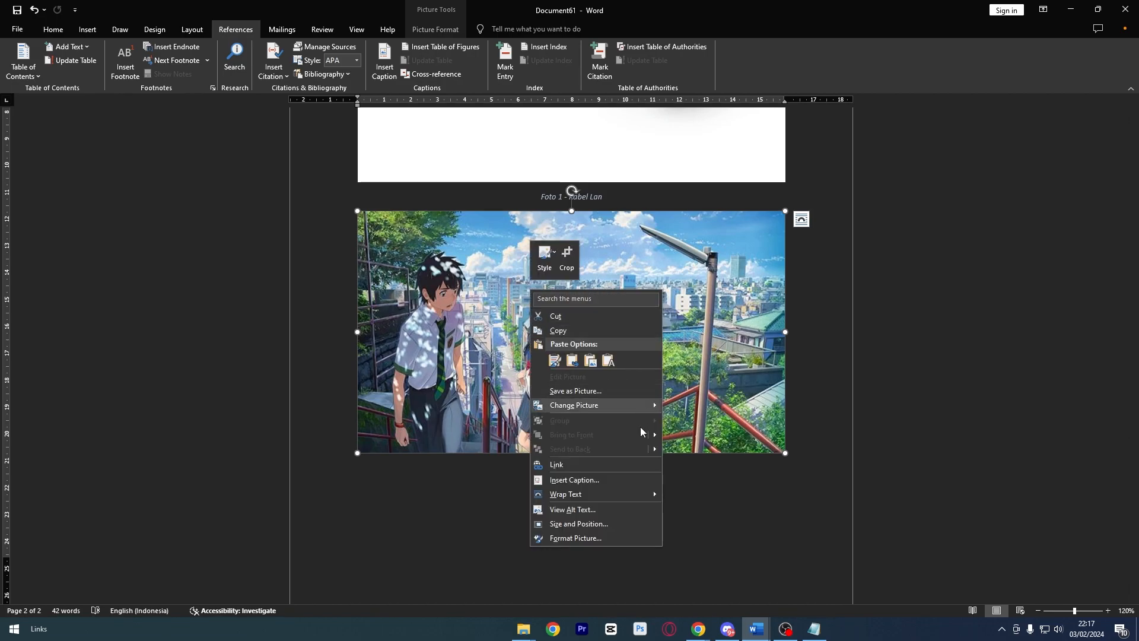
{"action": "left_click", "coordinate": [604, 483]}
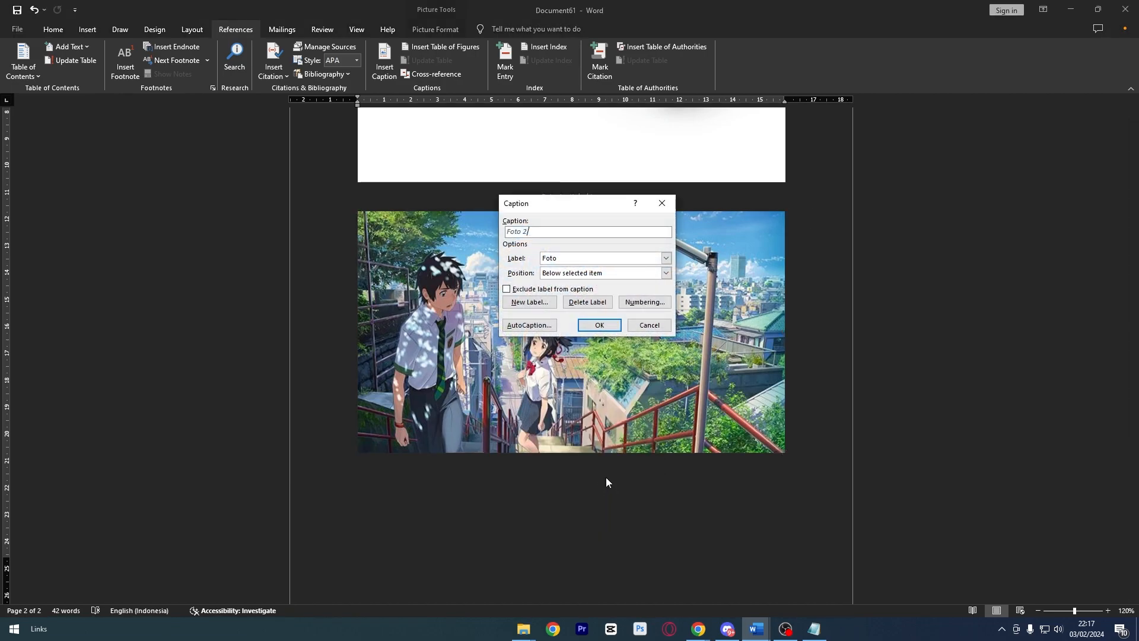
{"action": "type", "text": "- Pen"}
{"action": "type", "text": "andangan"}
{"action": "key", "text": "Return"}
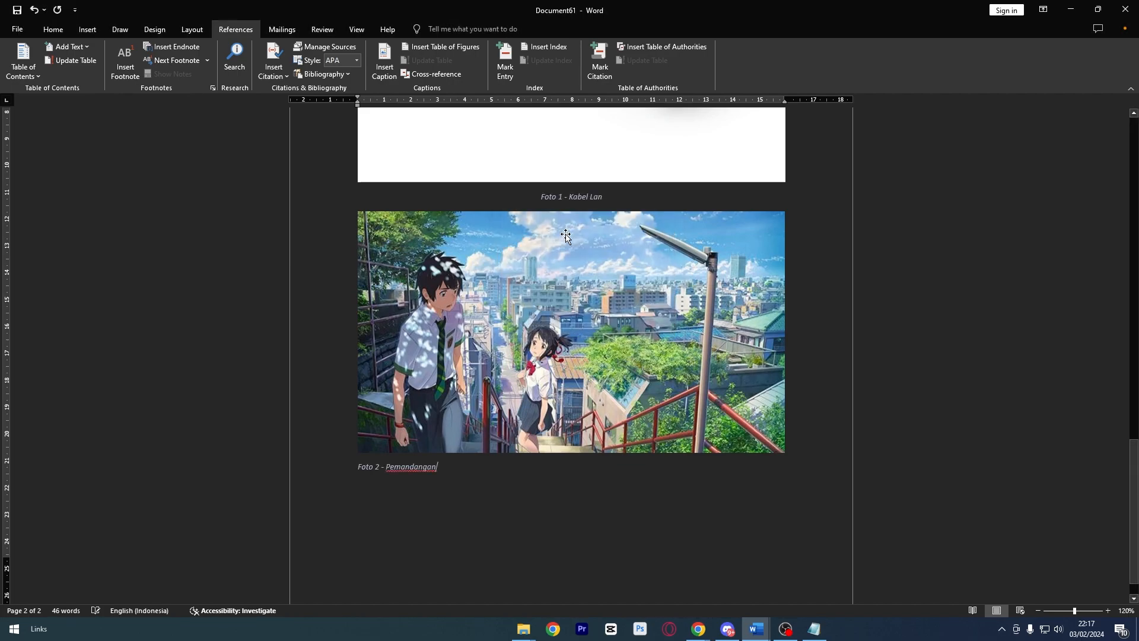
{"action": "scroll", "coordinate": [585, 426], "scroll_direction": "down", "scroll_amount": 1}
{"action": "left_click", "coordinate": [621, 429]}
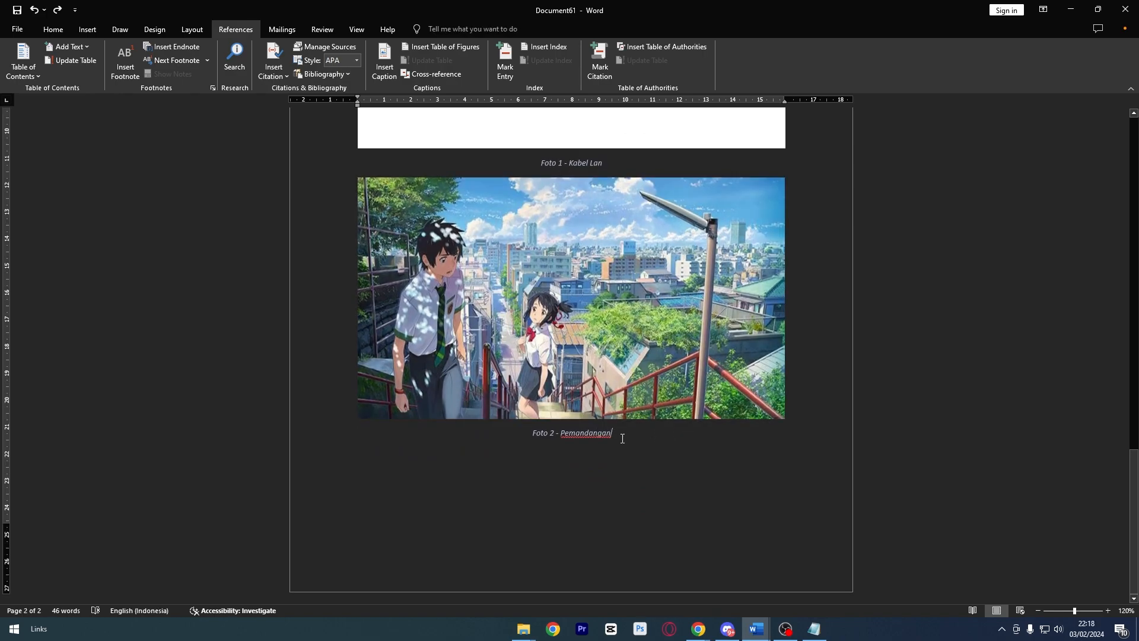
- Update the entire table of figures and add a title line for the picture list above its entries
{"action": "scroll", "coordinate": [657, 446], "scroll_direction": "up", "scroll_amount": 10}
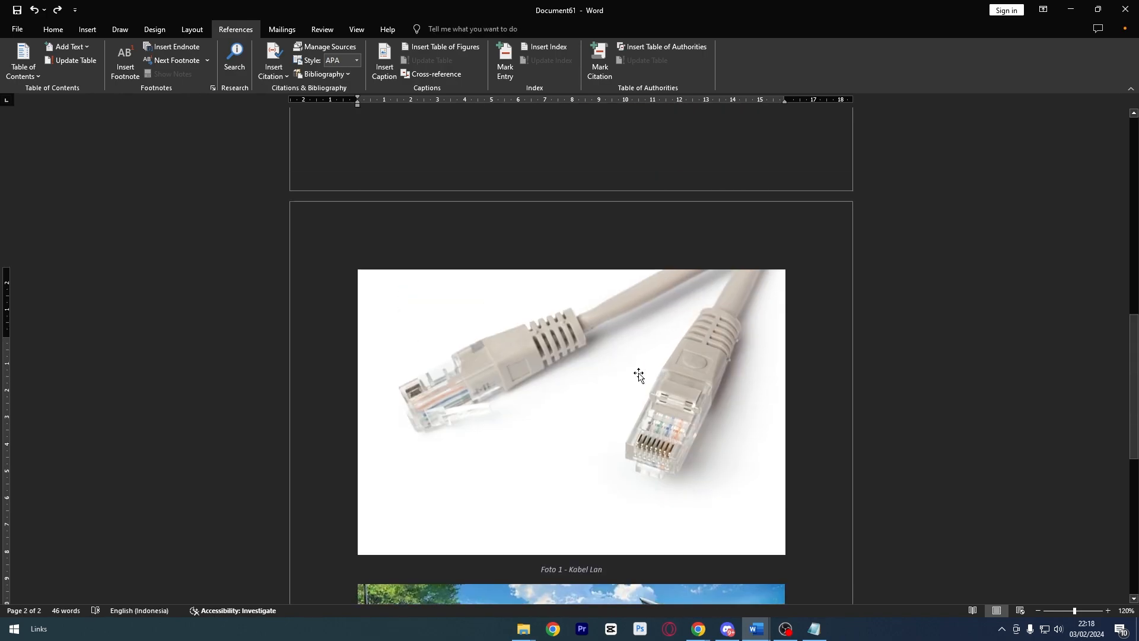
{"action": "left_click", "coordinate": [417, 398]}
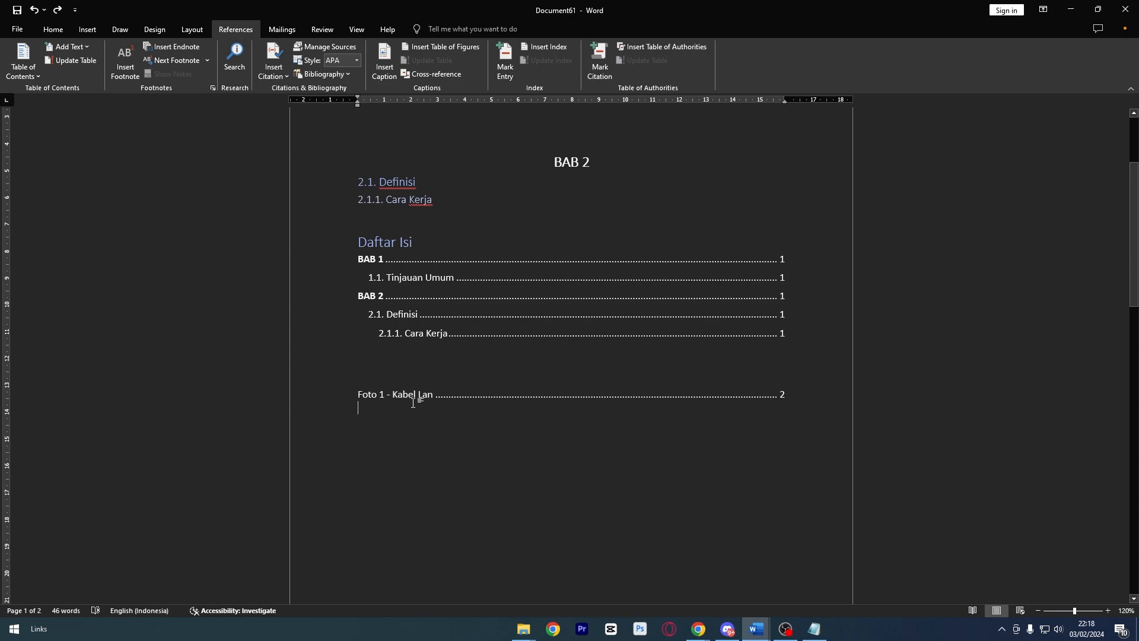
{"action": "left_click_drag", "start_coordinate": [359, 394], "coordinate": [711, 396]}
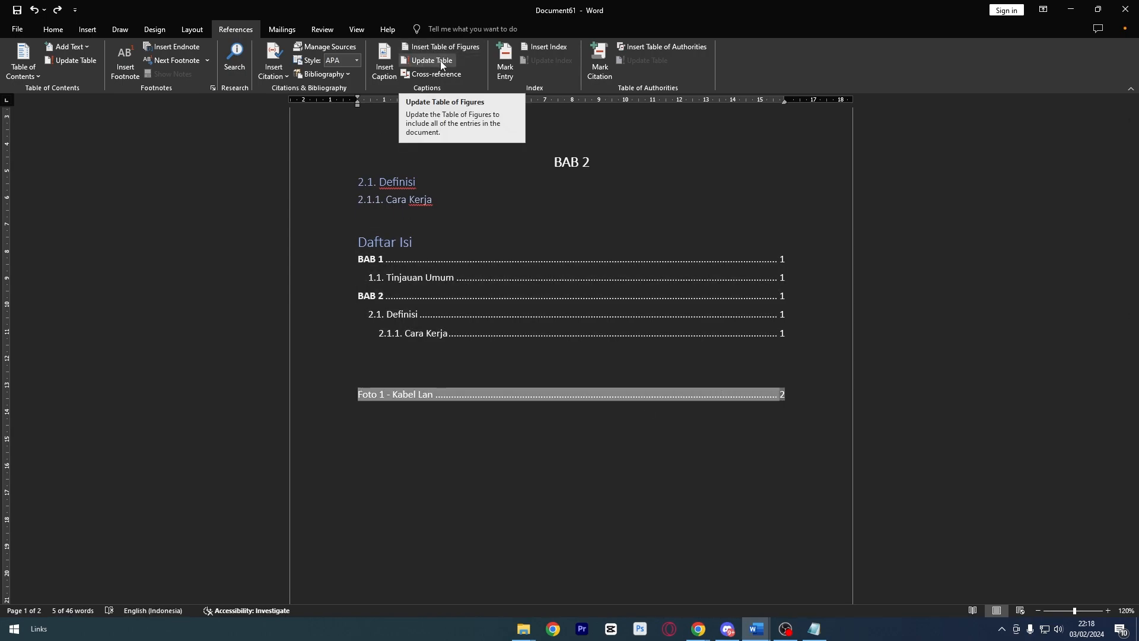
{"action": "left_click", "coordinate": [441, 62]}
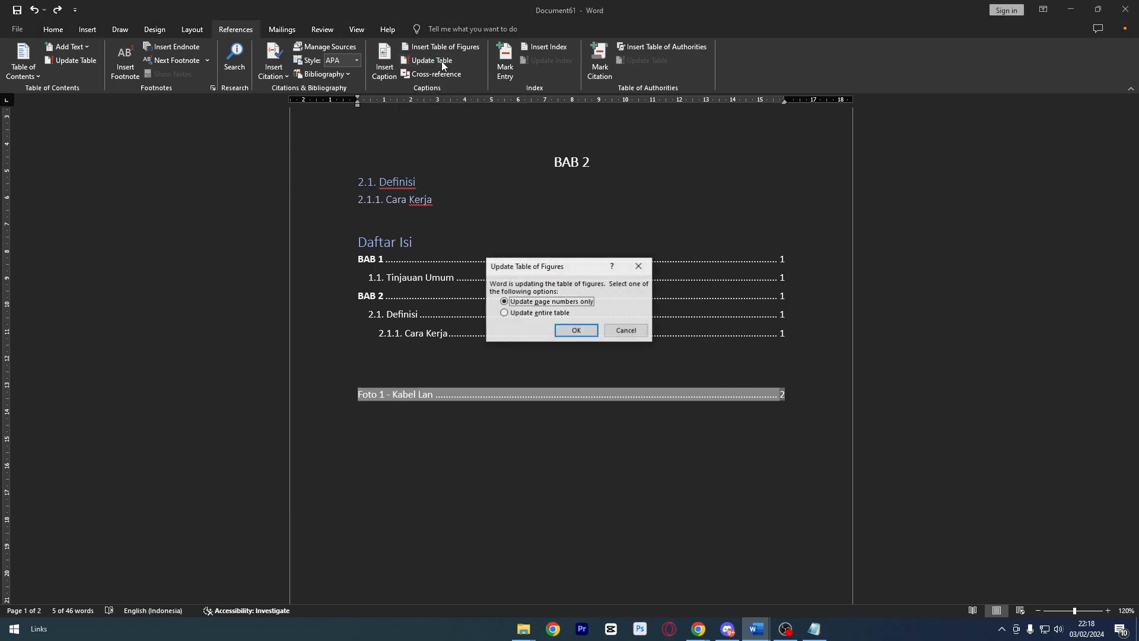
{"action": "left_click", "coordinate": [521, 315]}
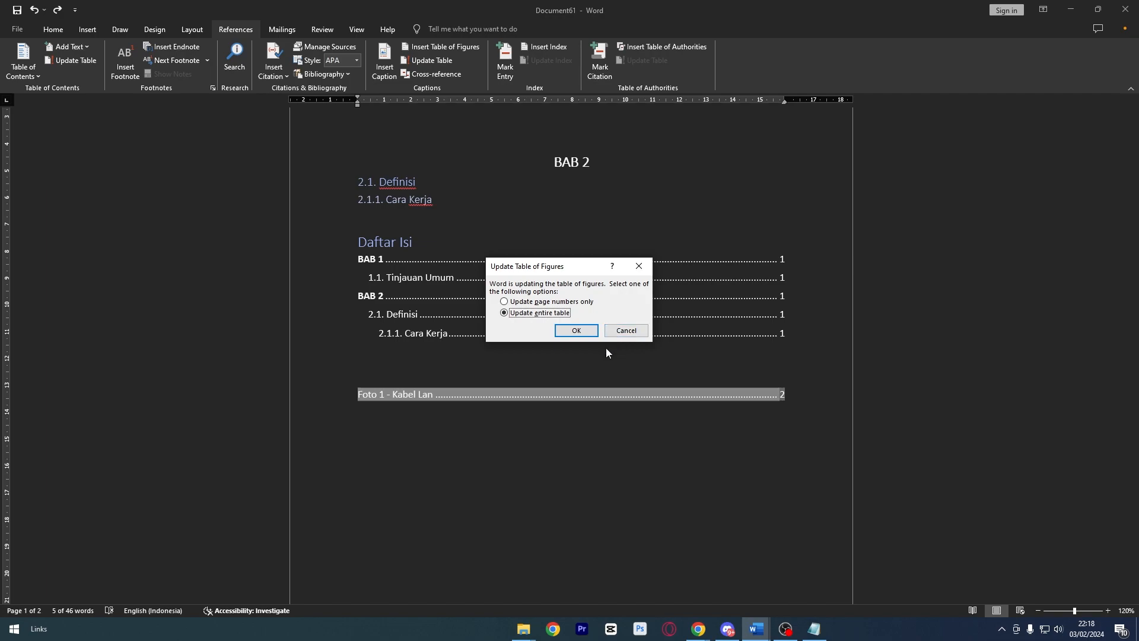
{"action": "left_click", "coordinate": [585, 334]}
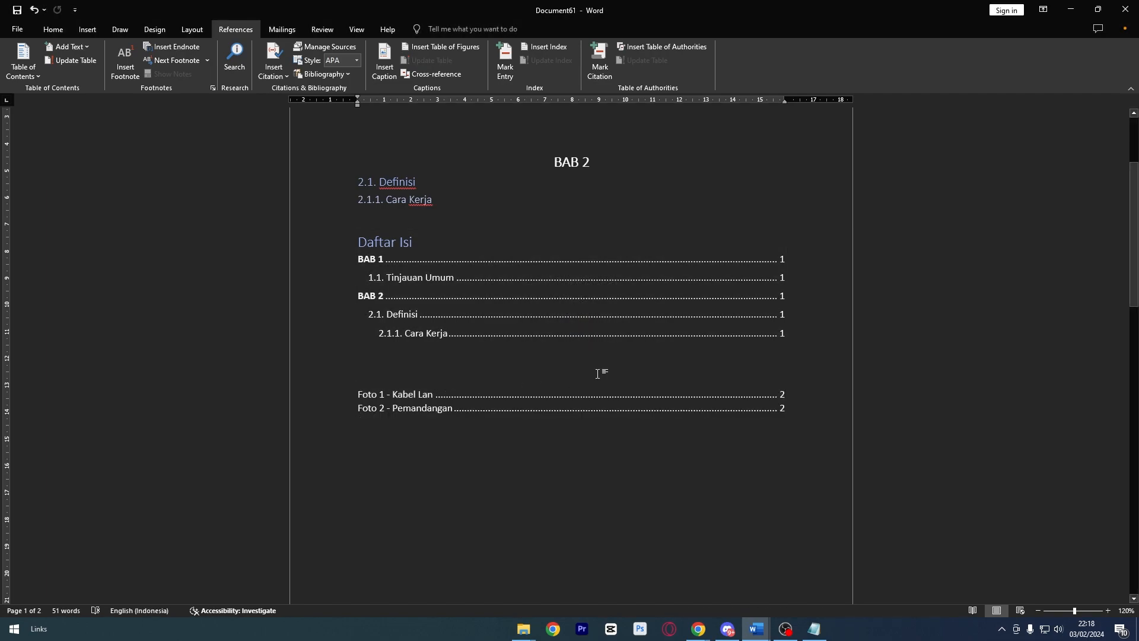
{"action": "key", "text": "Return"}
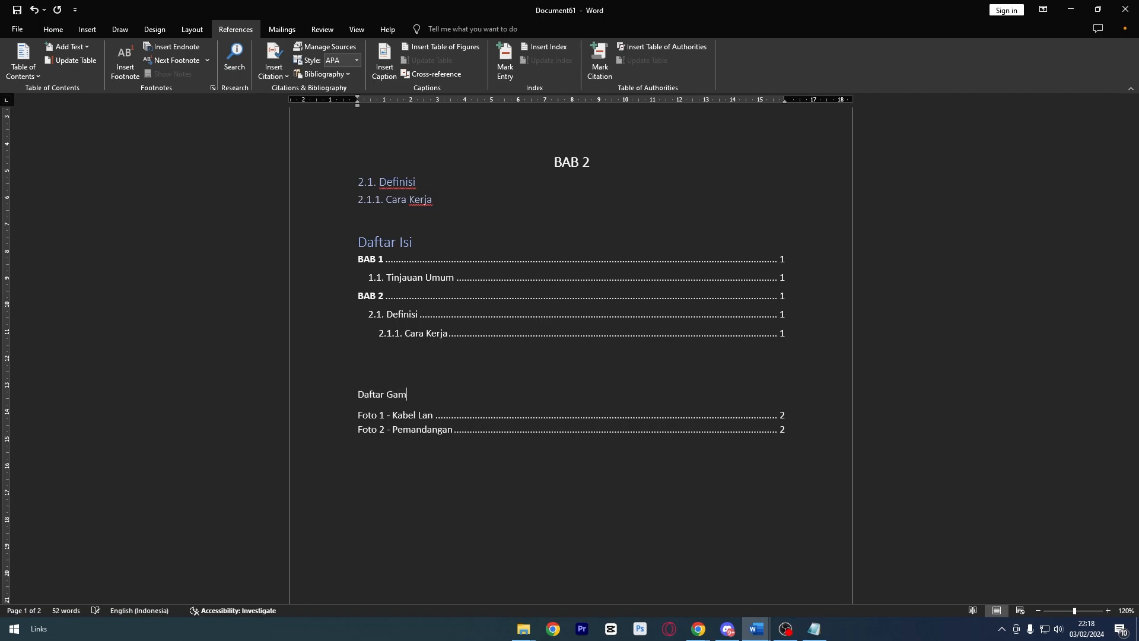
- Insert a six-row, three-column table on a new third page, with its first row merged and titled "Produk"
{"action": "scroll", "coordinate": [415, 394], "scroll_direction": "down", "scroll_amount": 10}
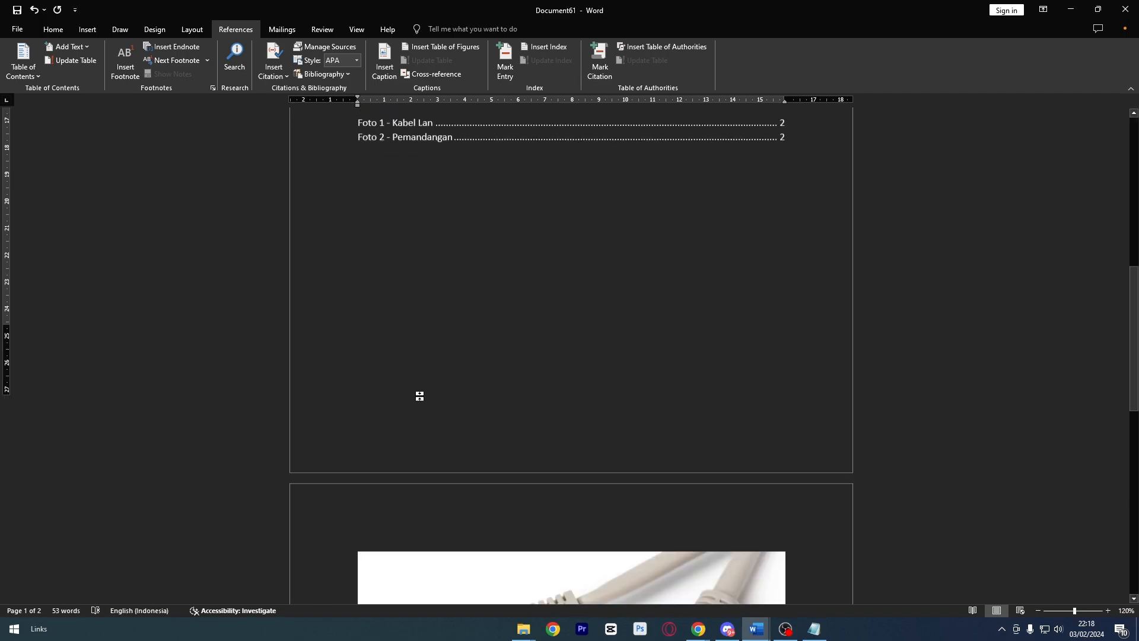
{"action": "scroll", "coordinate": [421, 400], "scroll_direction": "down", "scroll_amount": 4}
{"action": "key", "text": "Return"}
{"action": "key", "text": "Return"}
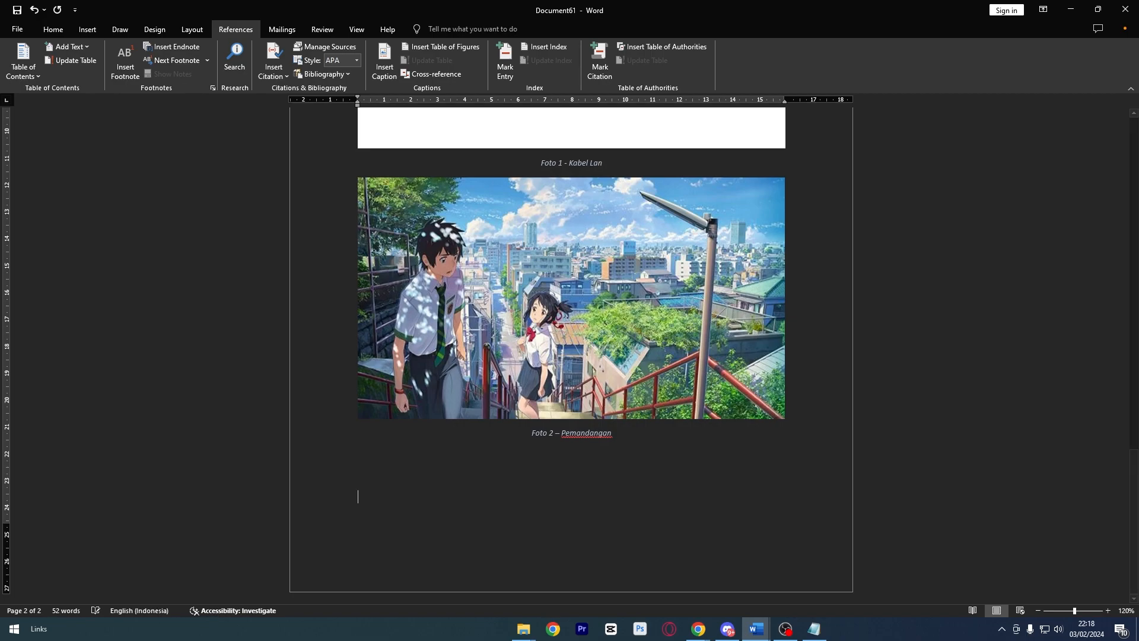
{"action": "left_click", "coordinate": [80, 30]}
{"action": "left_click", "coordinate": [67, 66]}
{"action": "scroll", "coordinate": [442, 252], "scroll_direction": "down", "scroll_amount": 1}
{"action": "left_click", "coordinate": [101, 60]}
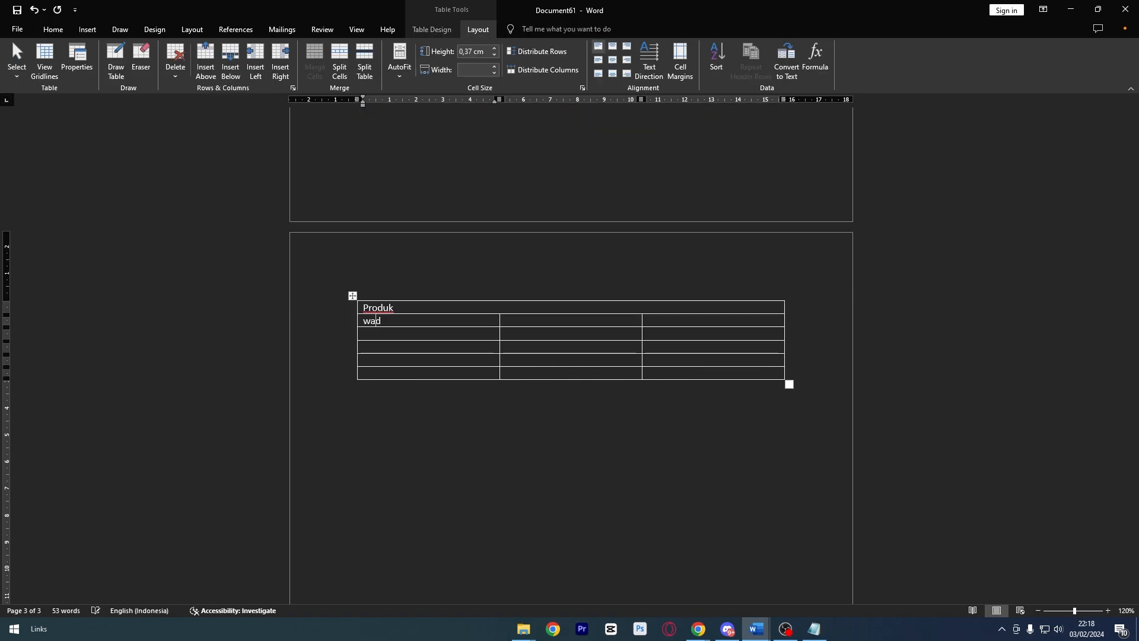
- Fill the table's second row with the placeholder text "wadadd" in the first cell and "dwadwa" in the third
{"action": "type", "text": "dadd"}
{"action": "left_click", "coordinate": [651, 323]}
{"action": "type", "text": "dwadwa"}
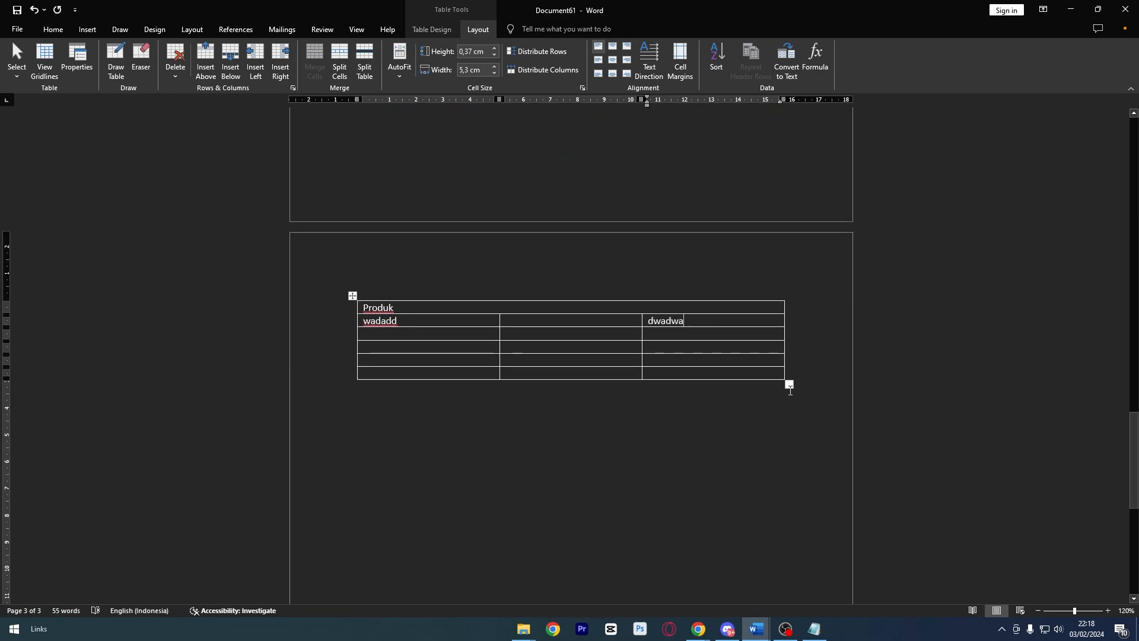
- Start a caption for the whole Produk table and create a new caption label named "Tabel"
{"action": "scroll", "coordinate": [682, 297], "scroll_direction": "up", "scroll_amount": 3}
{"action": "scroll", "coordinate": [653, 279], "scroll_direction": "down", "scroll_amount": 3}
{"action": "left_click", "coordinate": [790, 385]}
{"action": "left_click", "coordinate": [798, 396]}
{"action": "left_click_drag", "start_coordinate": [706, 360], "coordinate": [719, 376]}
{"action": "left_click", "coordinate": [787, 386]}
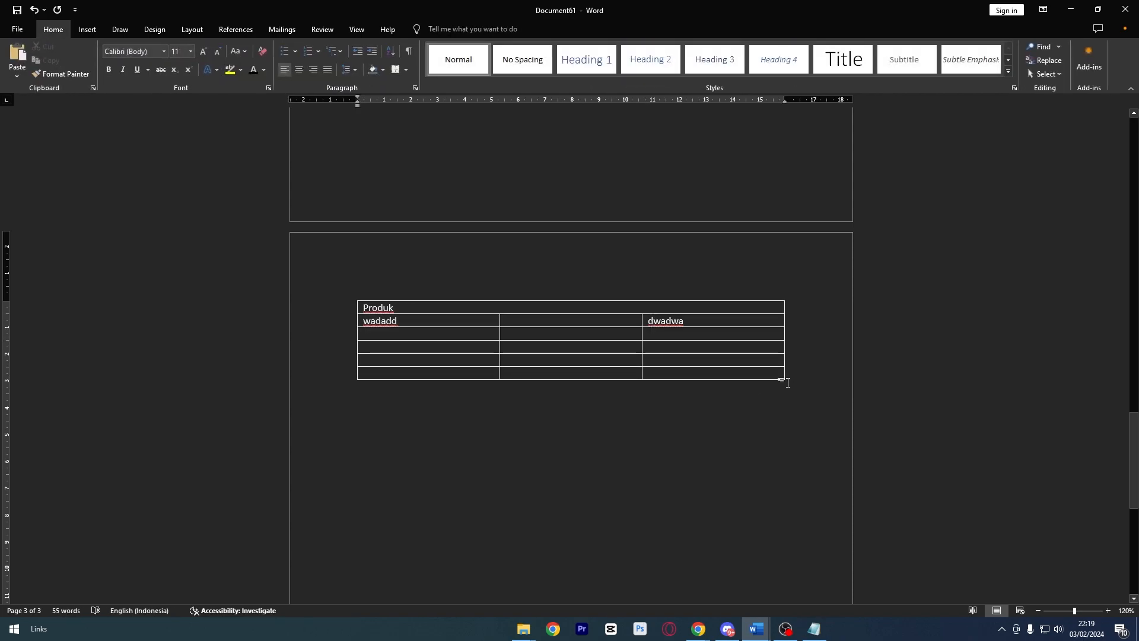
{"action": "left_click", "coordinate": [789, 384]}
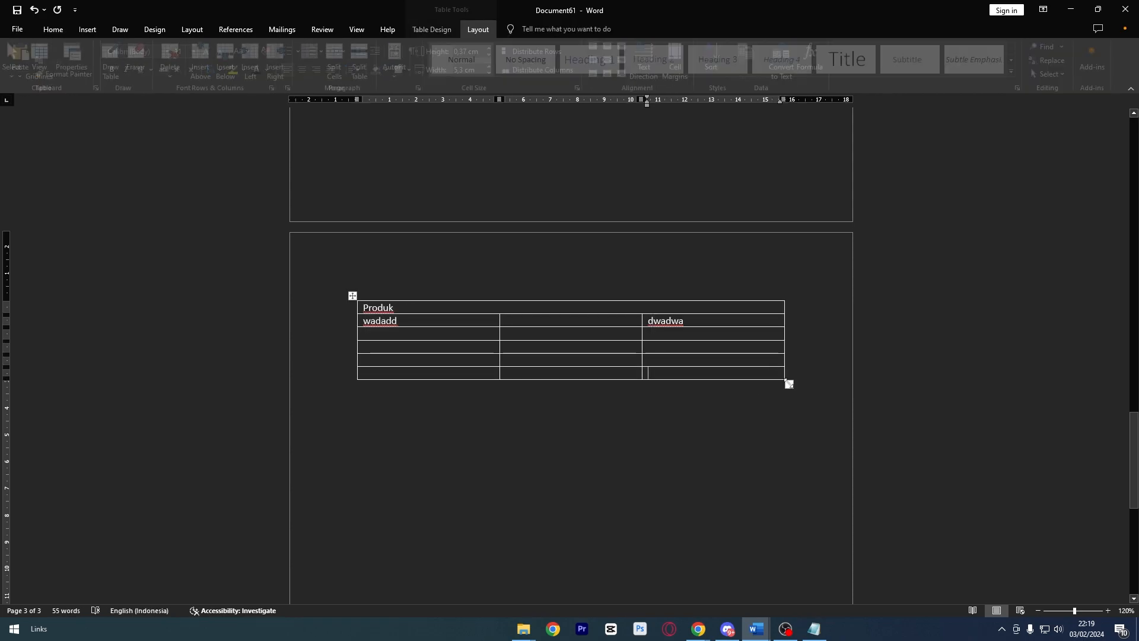
{"action": "right_click", "coordinate": [623, 340]}
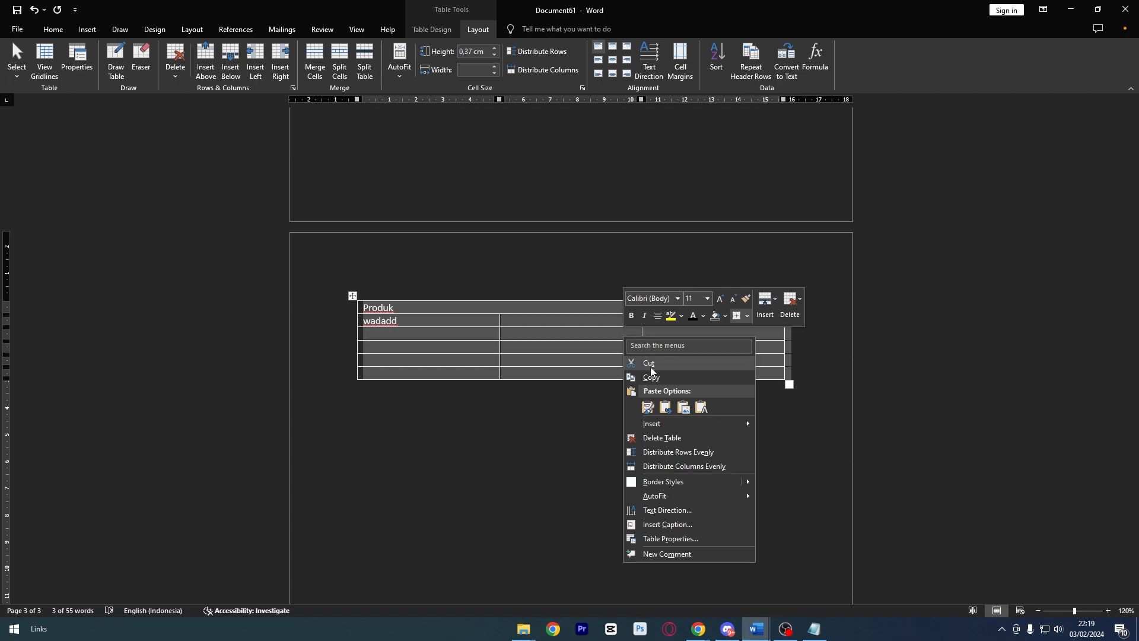
{"action": "left_click", "coordinate": [665, 524]}
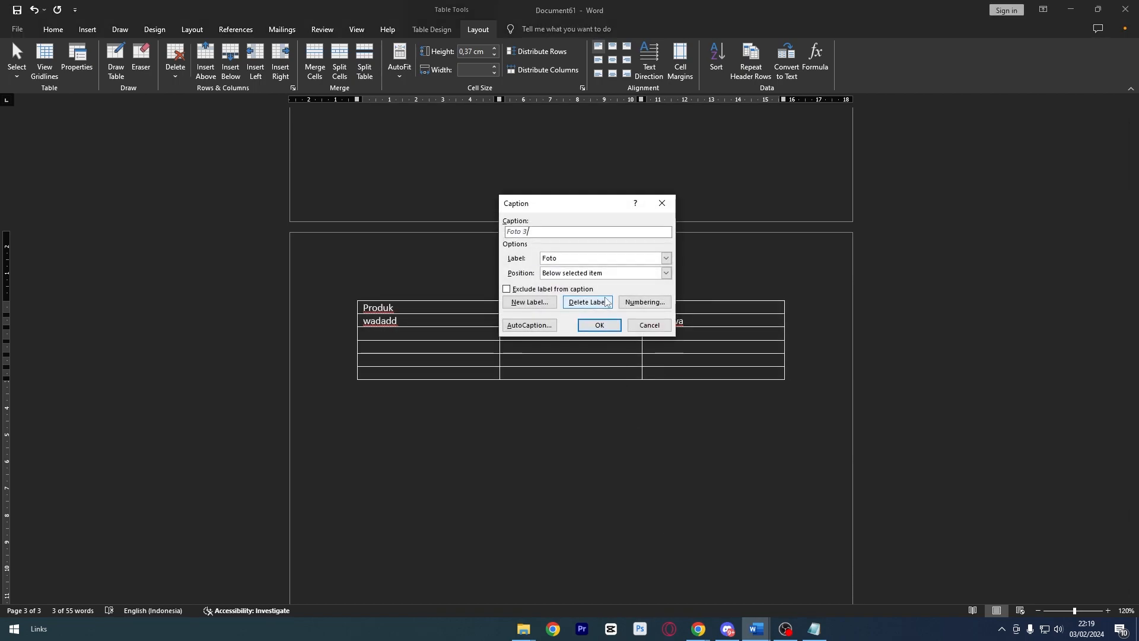
{"action": "left_click", "coordinate": [579, 258]}
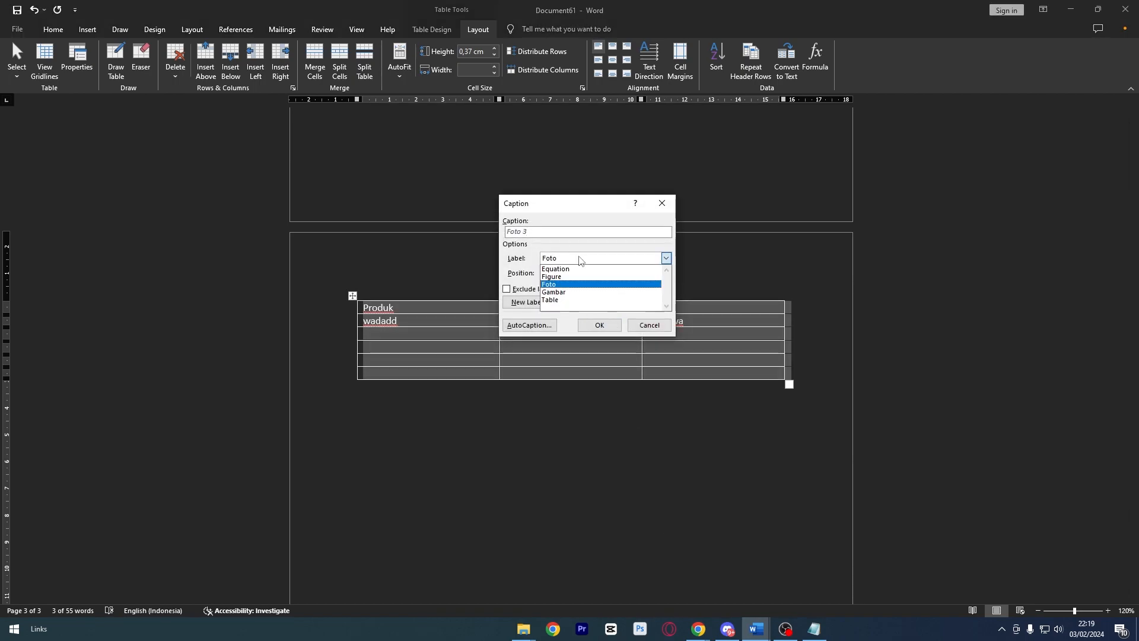
{"action": "left_click", "coordinate": [579, 258]}
{"action": "left_click", "coordinate": [579, 258]}
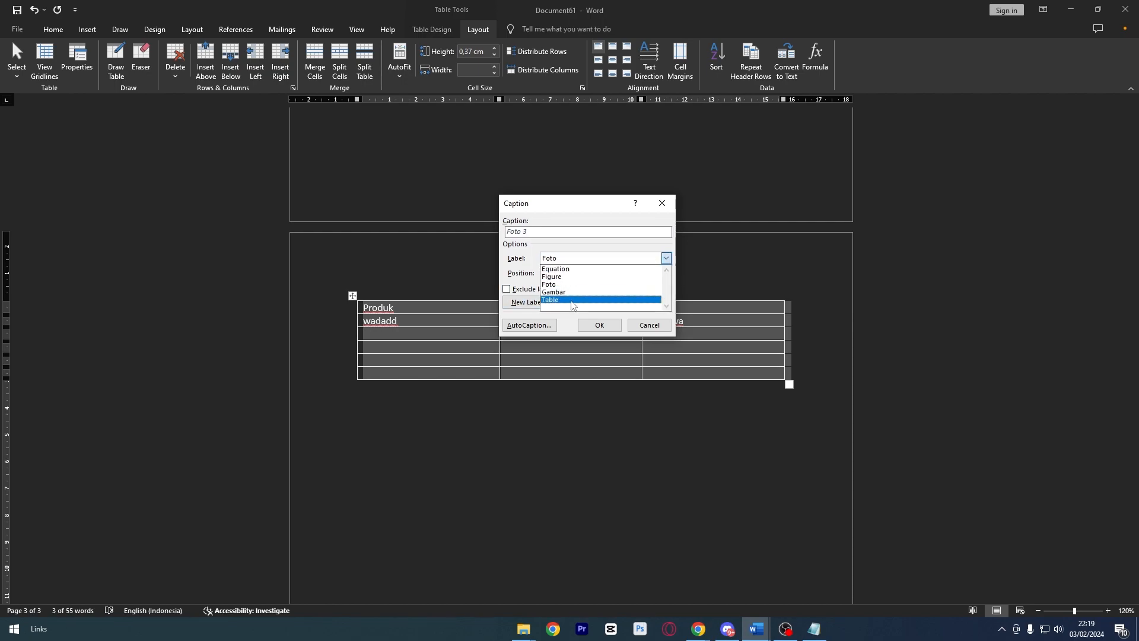
{"action": "left_click", "coordinate": [573, 258]}
{"action": "left_click", "coordinate": [573, 259]}
{"action": "left_click", "coordinate": [573, 300]}
{"action": "left_click", "coordinate": [559, 303]}
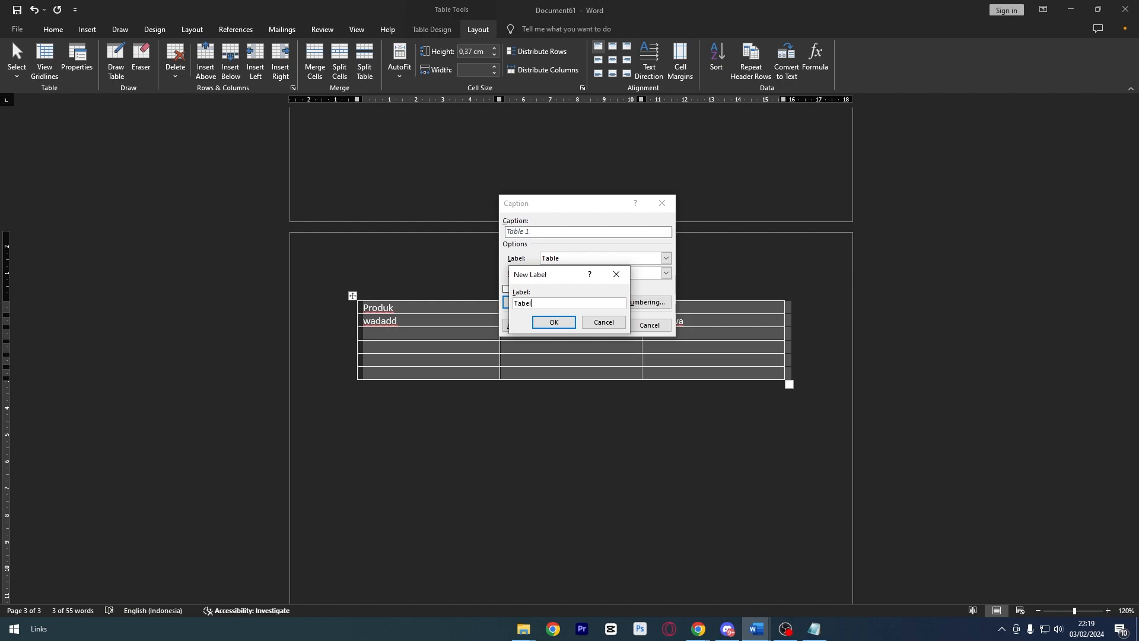
{"action": "key", "text": "Return"}
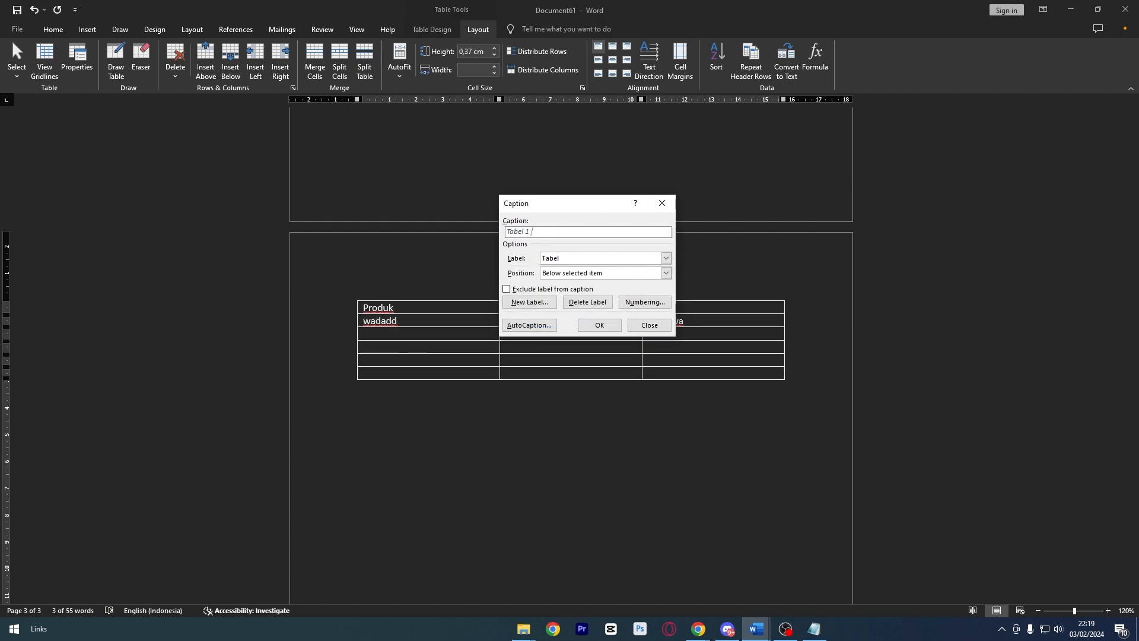
- Complete the table caption as "Tabel 1 - Produk" below the table and center it
{"action": "type", "text": "- Produk"}
{"action": "left_click", "coordinate": [590, 325]}
{"action": "triple_click", "coordinate": [356, 390]}
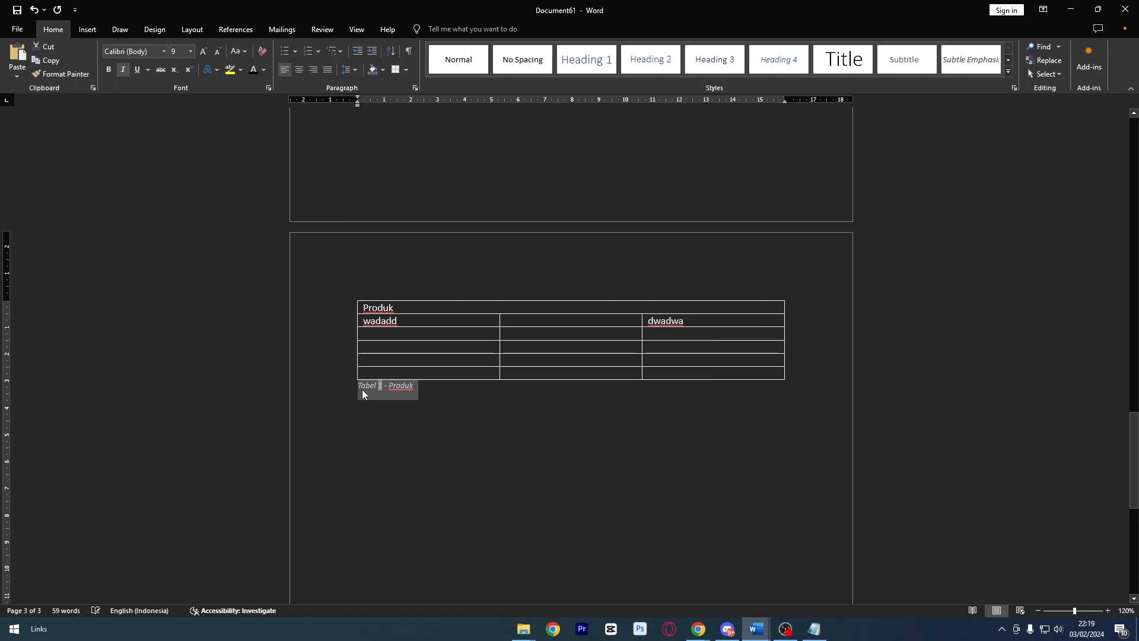
{"action": "key", "text": "ctrl+e"}
- Insert a table of figures for the caption label "Tabel" below the picture list on the first page
{"action": "scroll", "coordinate": [659, 400], "scroll_direction": "up", "scroll_amount": 10}
{"action": "scroll", "coordinate": [570, 356], "scroll_direction": "up", "scroll_amount": 15}
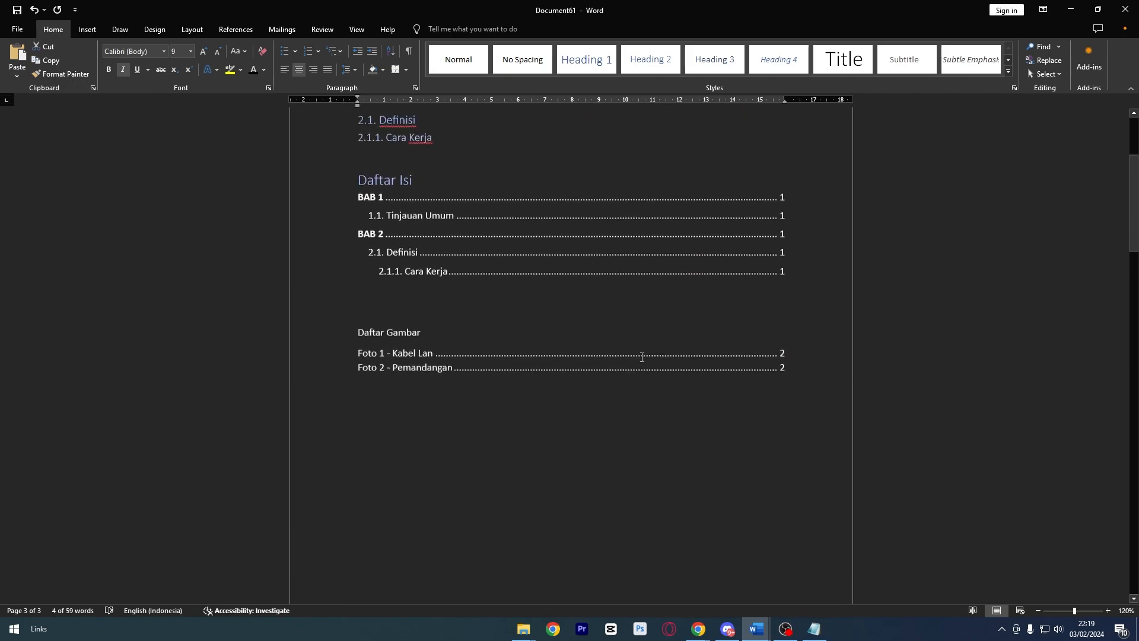
{"action": "left_click", "coordinate": [567, 447]}
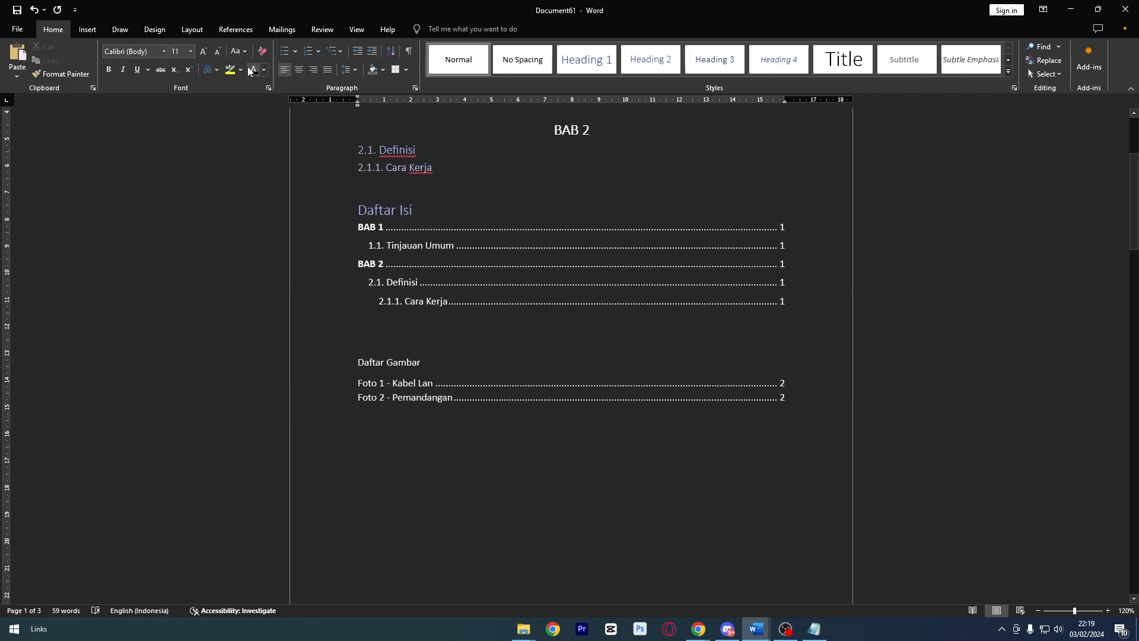
{"action": "left_click", "coordinate": [241, 32]}
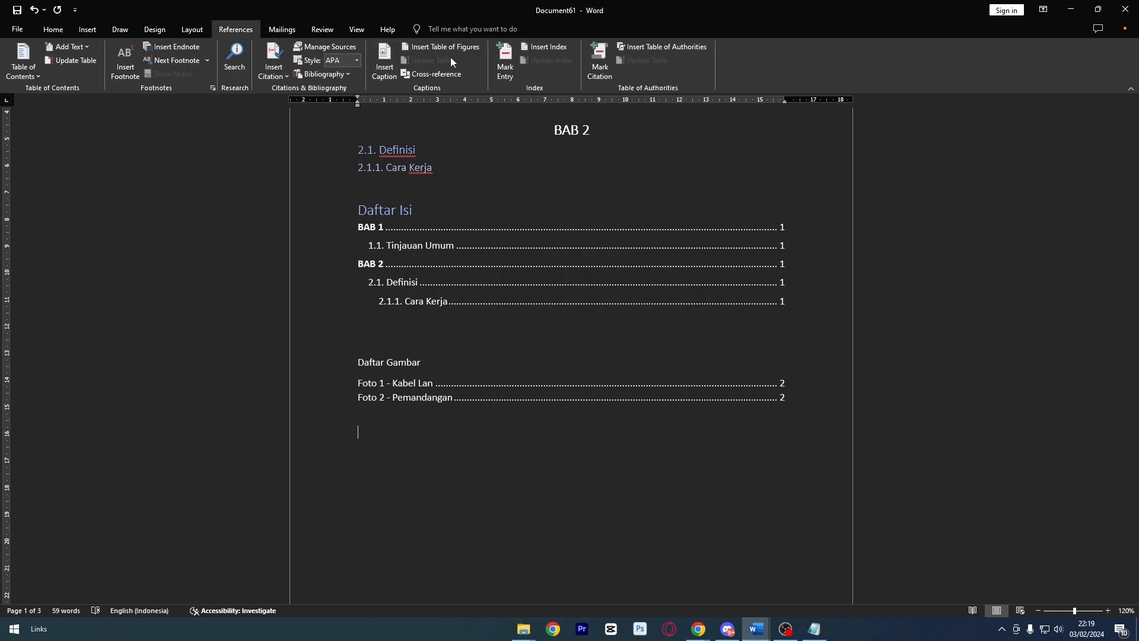
{"action": "left_click", "coordinate": [432, 50]}
{"action": "left_click", "coordinate": [511, 371]}
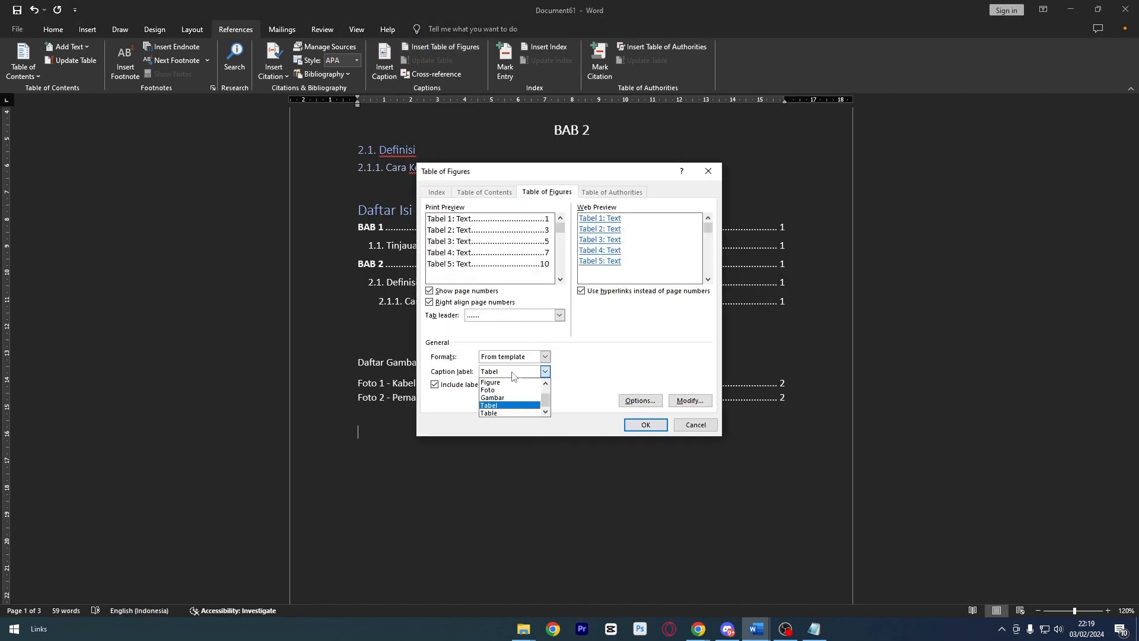
{"action": "left_click", "coordinate": [524, 407]}
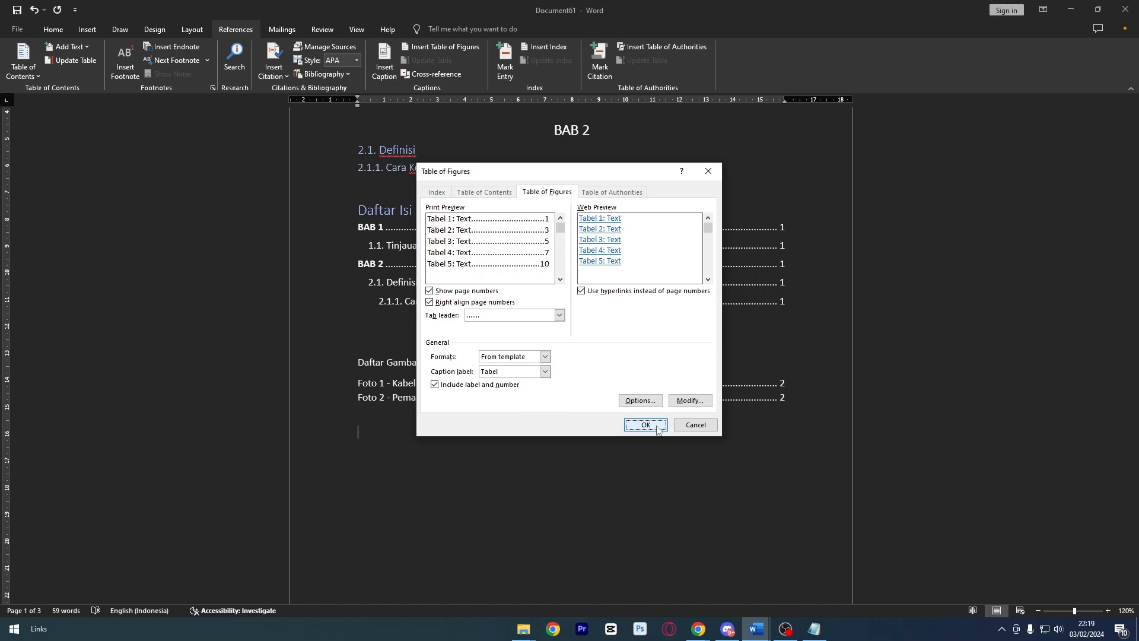
{"action": "left_click", "coordinate": [647, 425]}
- Switch to the report Document5 and look through its chapters and section headings
{"action": "scroll", "coordinate": [805, 435], "scroll_direction": "down", "scroll_amount": 6}
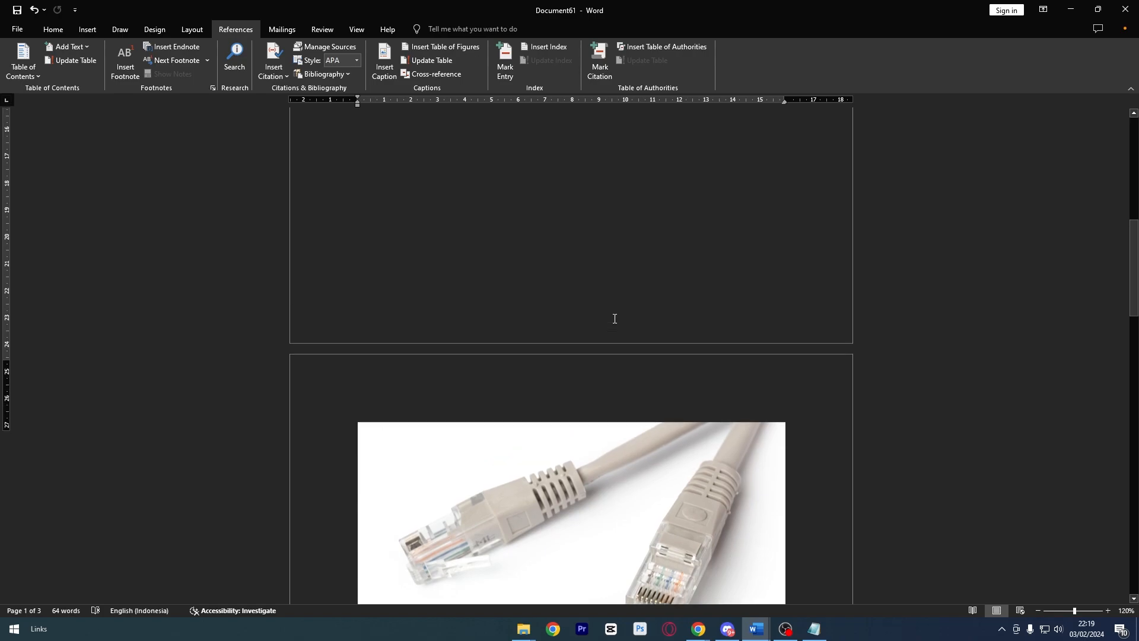
{"action": "scroll", "coordinate": [613, 320], "scroll_direction": "down", "scroll_amount": 5}
{"action": "scroll", "coordinate": [925, 159], "scroll_direction": "up", "scroll_amount": 4}
{"action": "scroll", "coordinate": [928, 158], "scroll_direction": "up", "scroll_amount": 8}
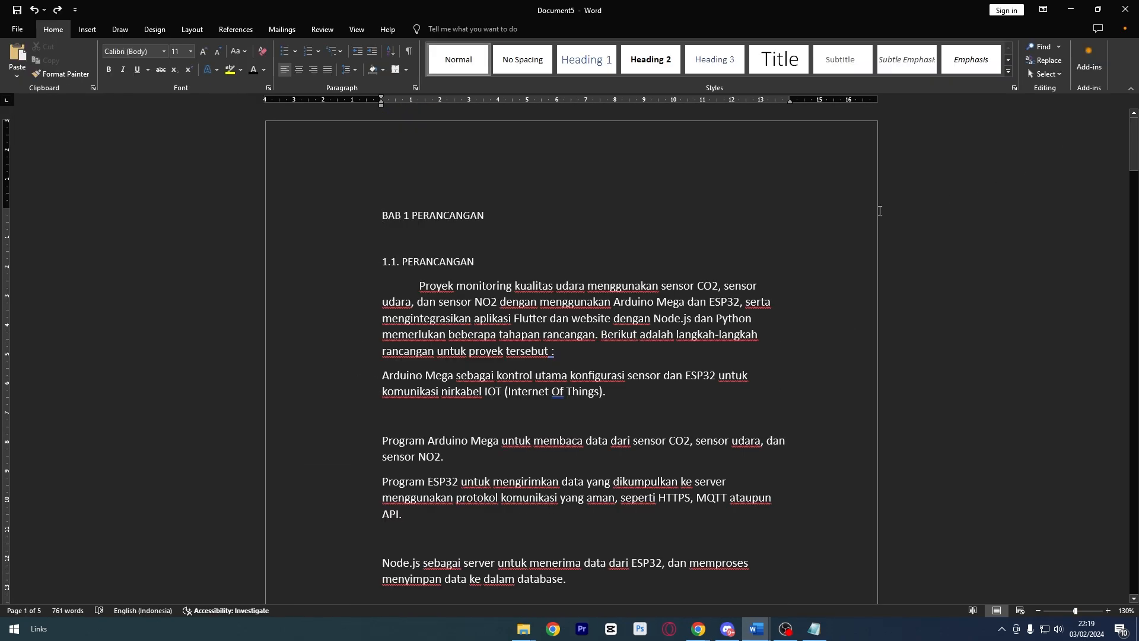
{"action": "left_click_drag", "start_coordinate": [733, 6], "coordinate": [706, 1]}
{"action": "scroll", "coordinate": [649, 184], "scroll_direction": "down", "scroll_amount": 20}
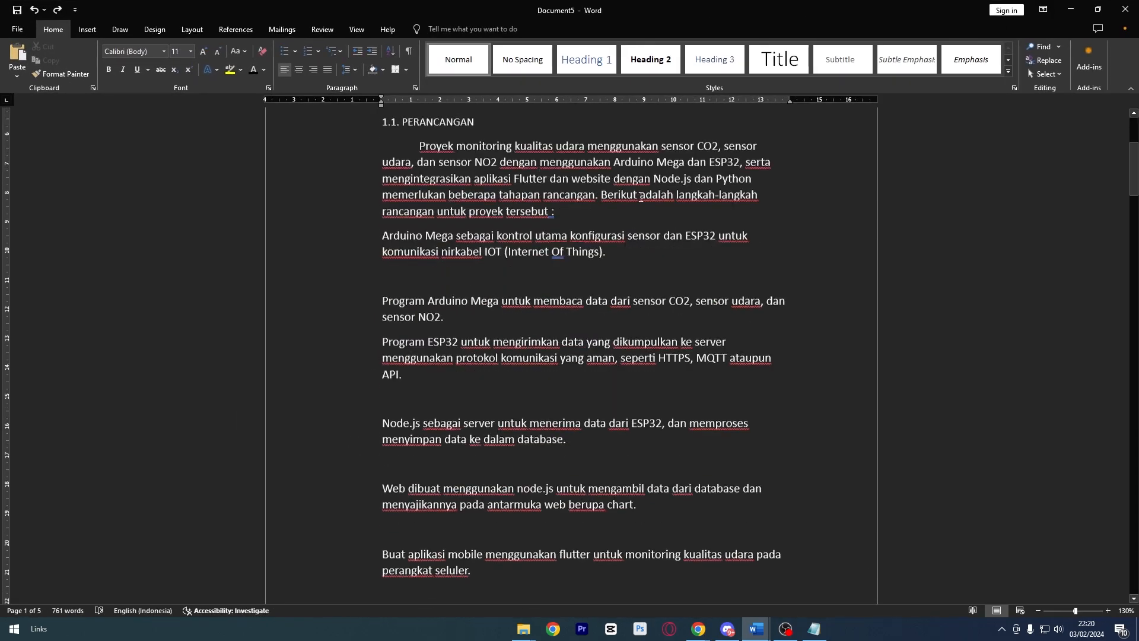
{"action": "left_click_drag", "start_coordinate": [1133, 314], "coordinate": [1067, 166]}
{"action": "scroll", "coordinate": [842, 234], "scroll_direction": "down", "scroll_amount": 8}
{"action": "left_click_drag", "start_coordinate": [1130, 222], "coordinate": [1027, 132]}
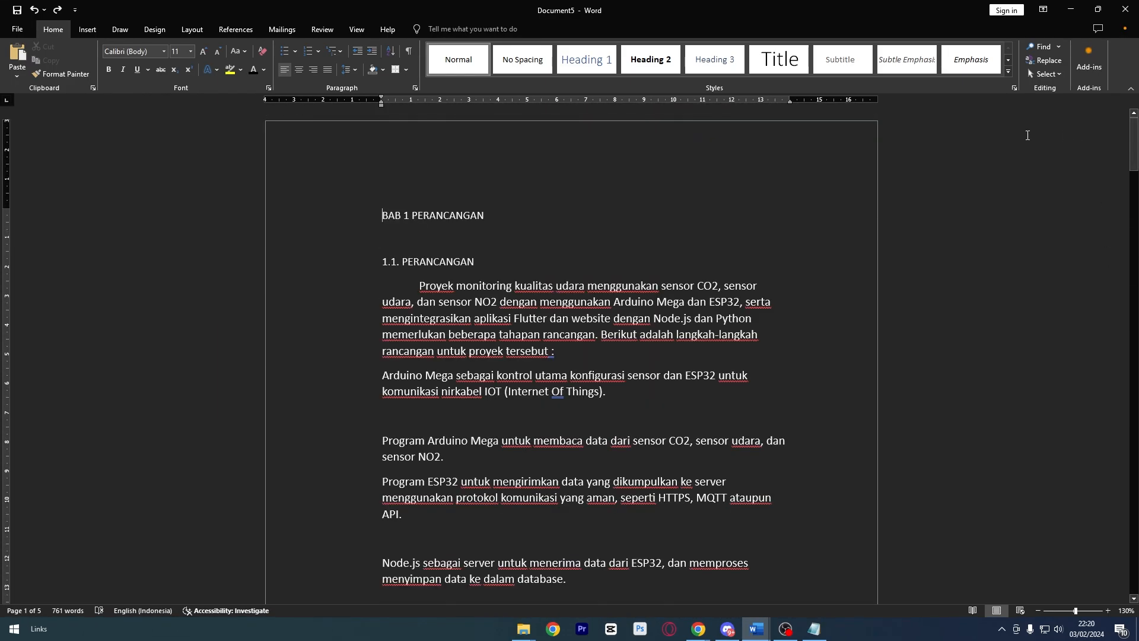
- Insert a blank page before the first chapter and title it "DAFTAR ISI"
{"action": "left_click", "coordinate": [86, 29]}
{"action": "left_click", "coordinate": [42, 66]}
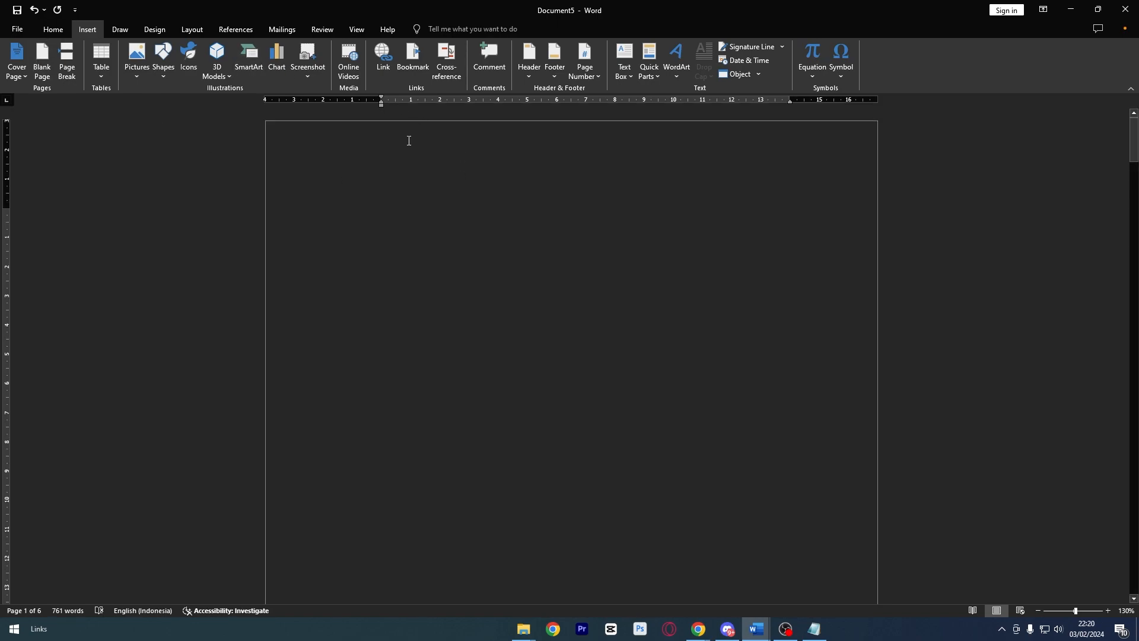
{"action": "type", "text": "AFTAR ISI"}
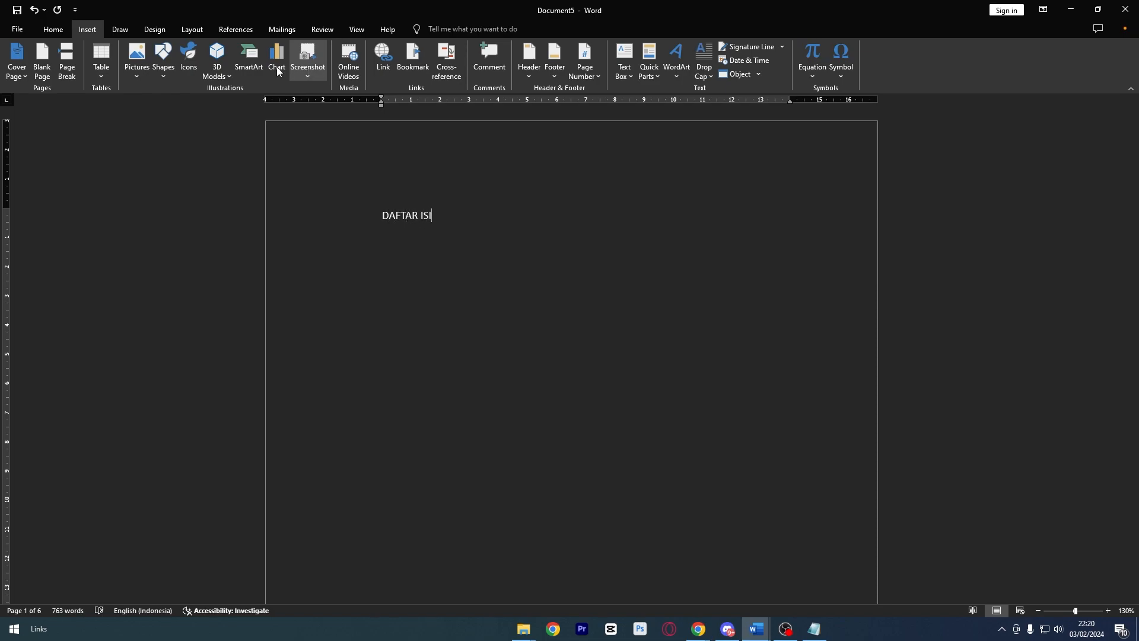
- Apply the Heading 1 style to the "DAFTAR ISI" title and center it
{"action": "left_click", "coordinate": [53, 29]}
{"action": "left_click_drag", "start_coordinate": [508, 216], "coordinate": [381, 216]}
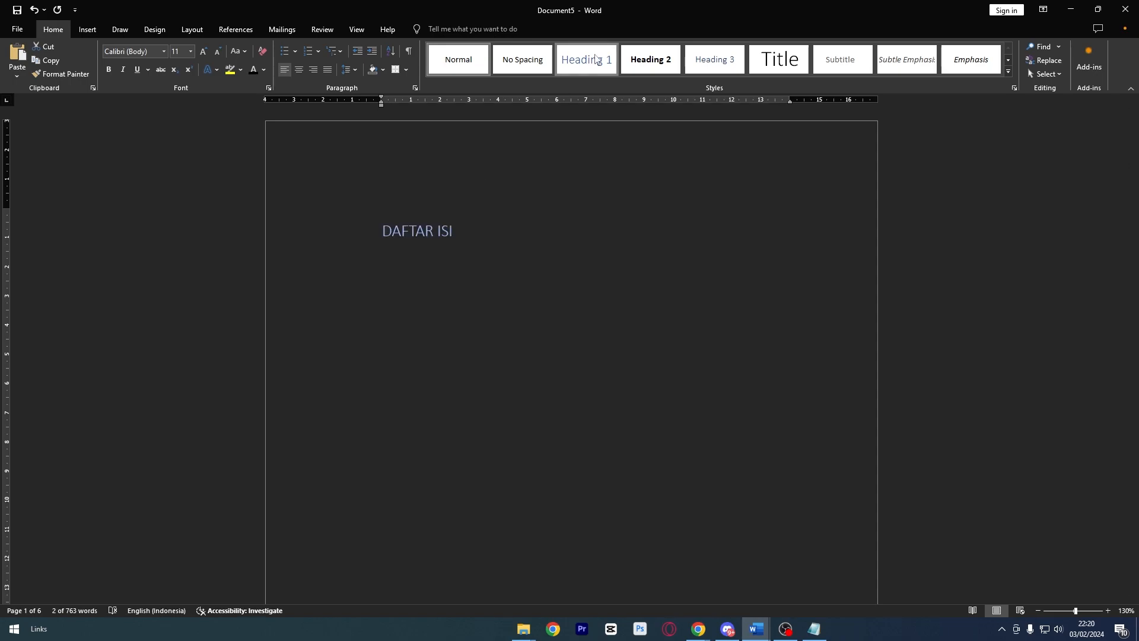
{"action": "left_click", "coordinate": [586, 59]}
{"action": "left_click", "coordinate": [489, 224]}
{"action": "key", "text": "ctrl+e"}
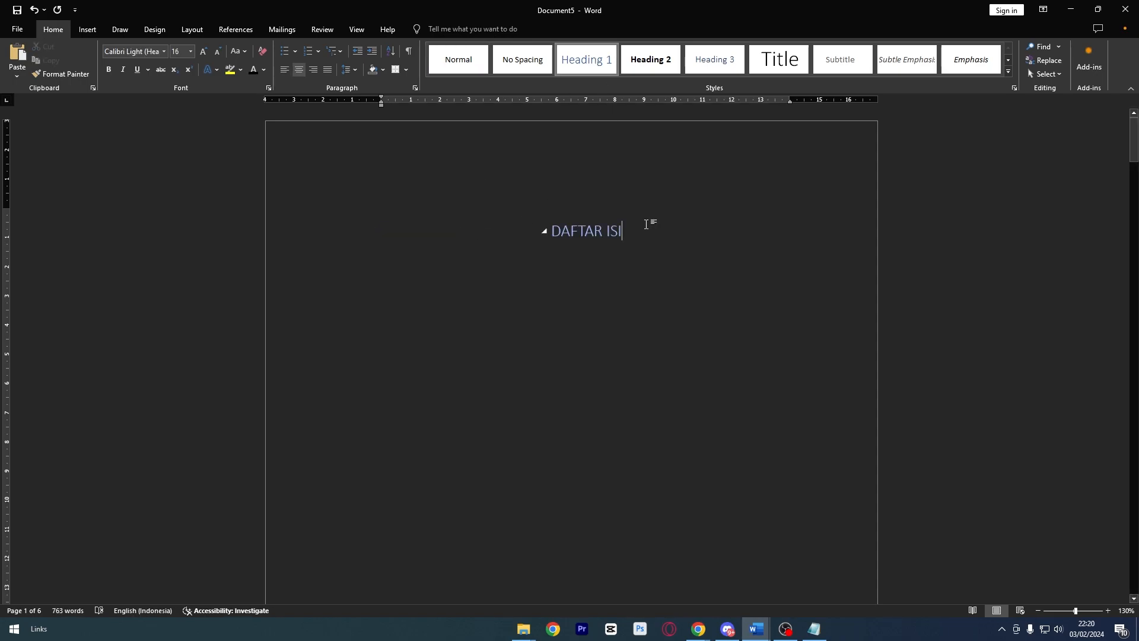
{"action": "left_click_drag", "start_coordinate": [629, 226], "coordinate": [536, 235]}
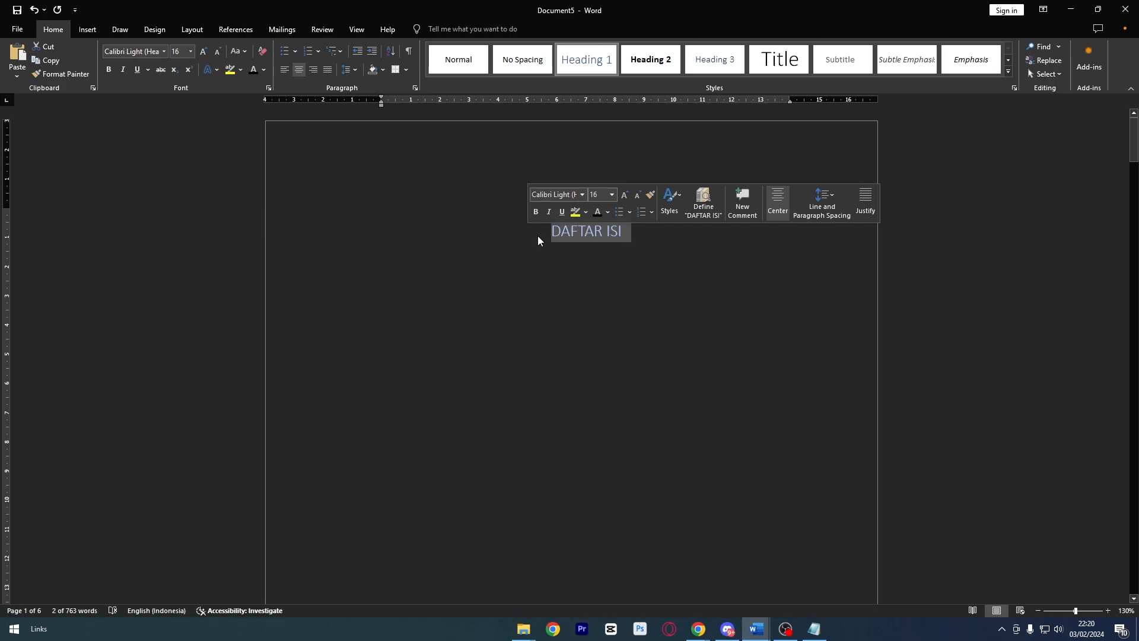
- Insert the built-in Automatic Table 1 table of contents under "DAFTAR ISI" and delete its "Contents" title
{"action": "left_click", "coordinate": [512, 247]}
{"action": "left_click", "coordinate": [232, 30]}
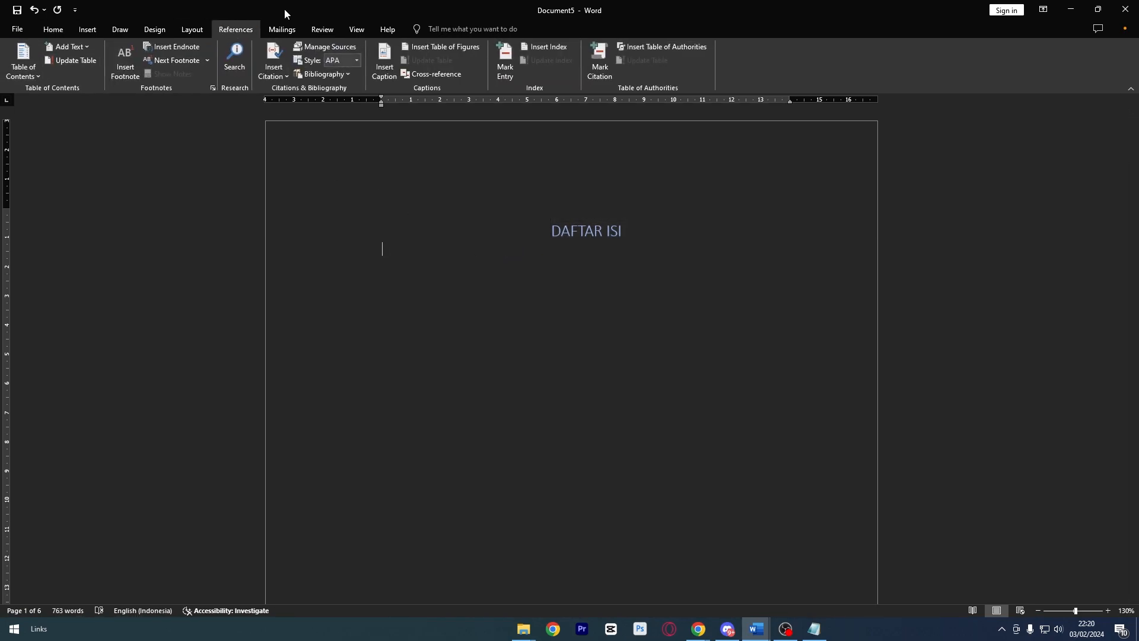
{"action": "left_click", "coordinate": [37, 76]}
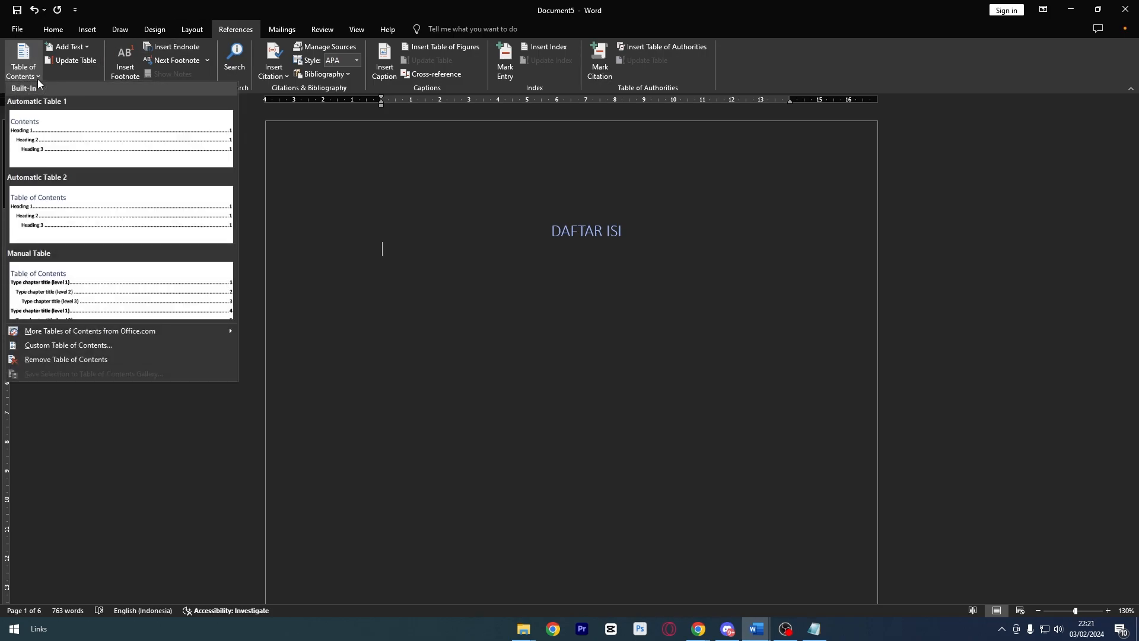
{"action": "left_click", "coordinate": [48, 114]}
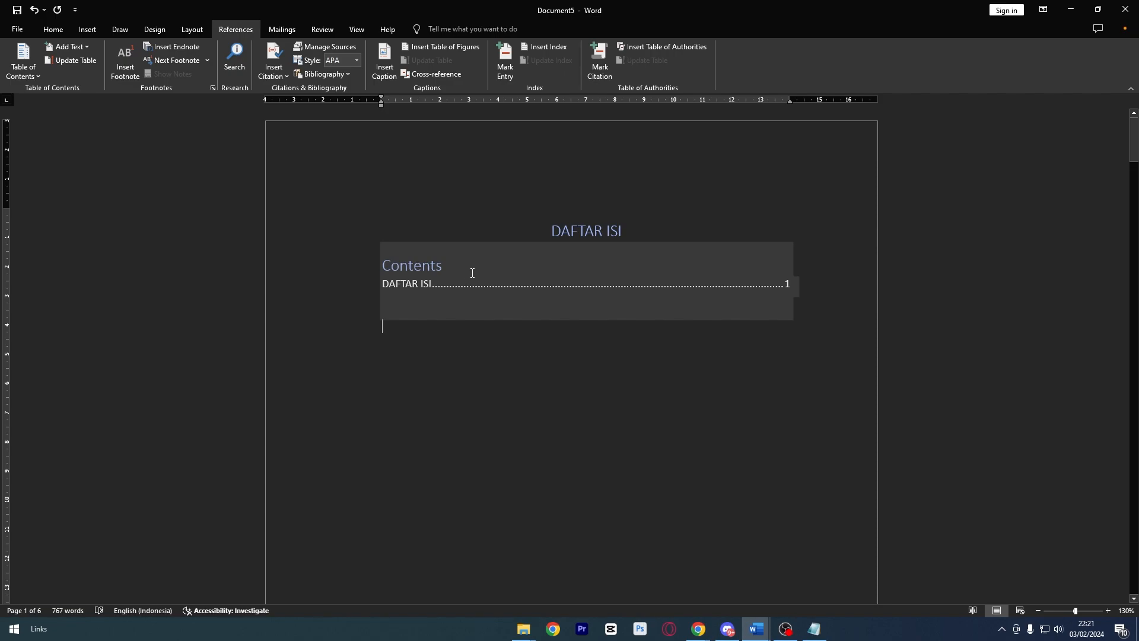
{"action": "left_click_drag", "start_coordinate": [477, 266], "coordinate": [385, 271]}
{"action": "key", "text": "BackSpace"}
{"action": "left_click", "coordinate": [440, 341]}
- Apply the Heading 1 style to the chapter title "BAB 1 PERANCANGAN"
{"action": "scroll", "coordinate": [441, 341], "scroll_direction": "down", "scroll_amount": 10}
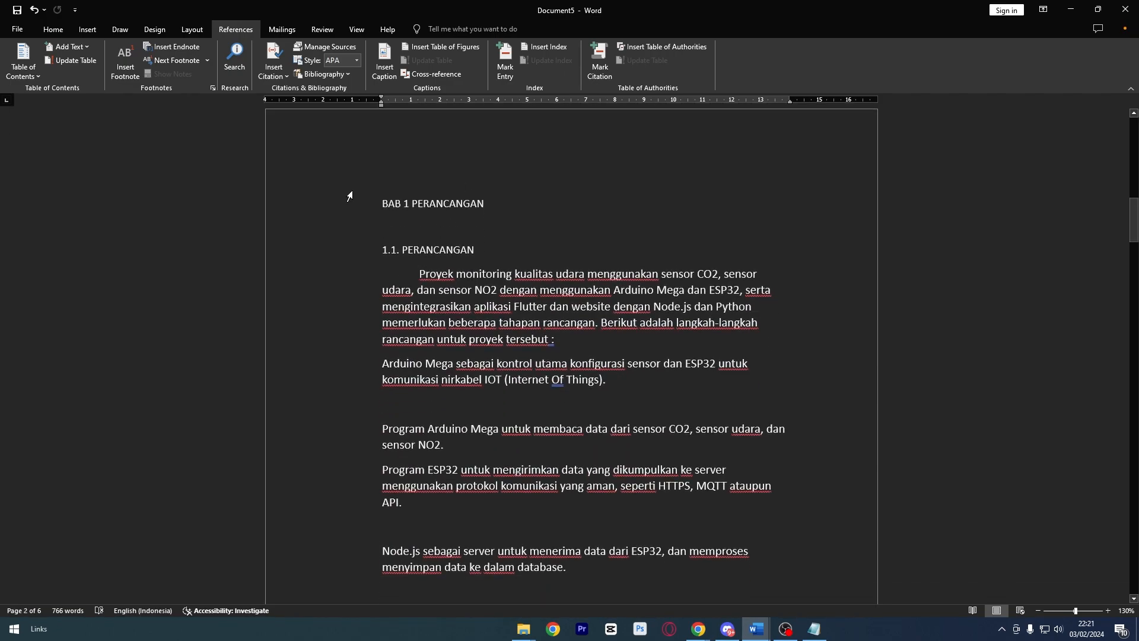
{"action": "left_click", "coordinate": [53, 30]}
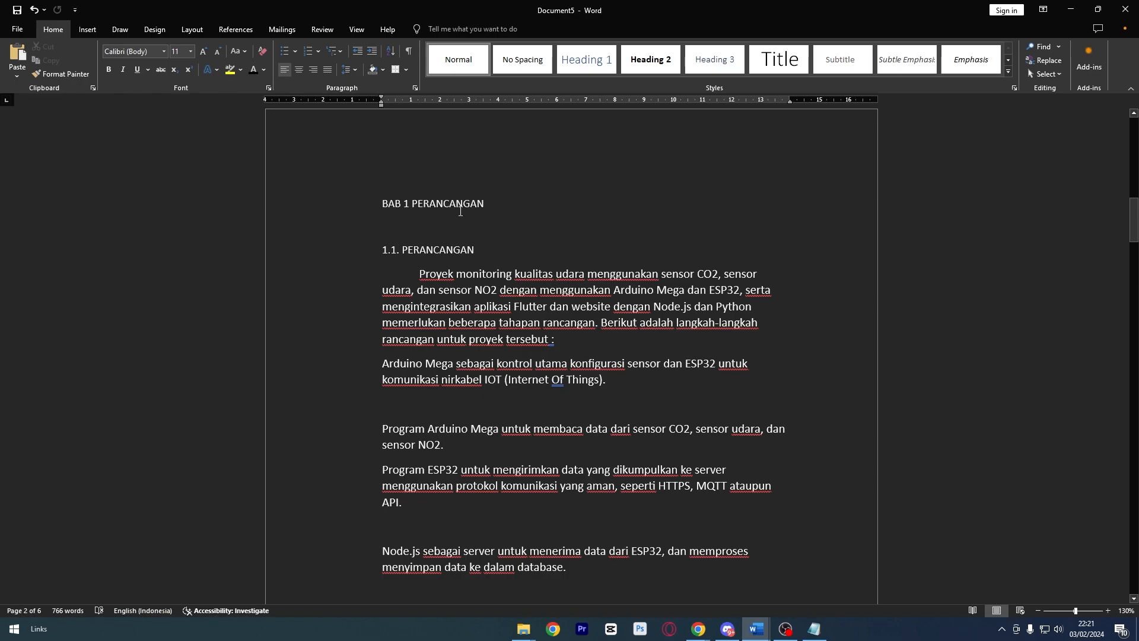
{"action": "scroll", "coordinate": [499, 293], "scroll_direction": "up", "scroll_amount": 3}
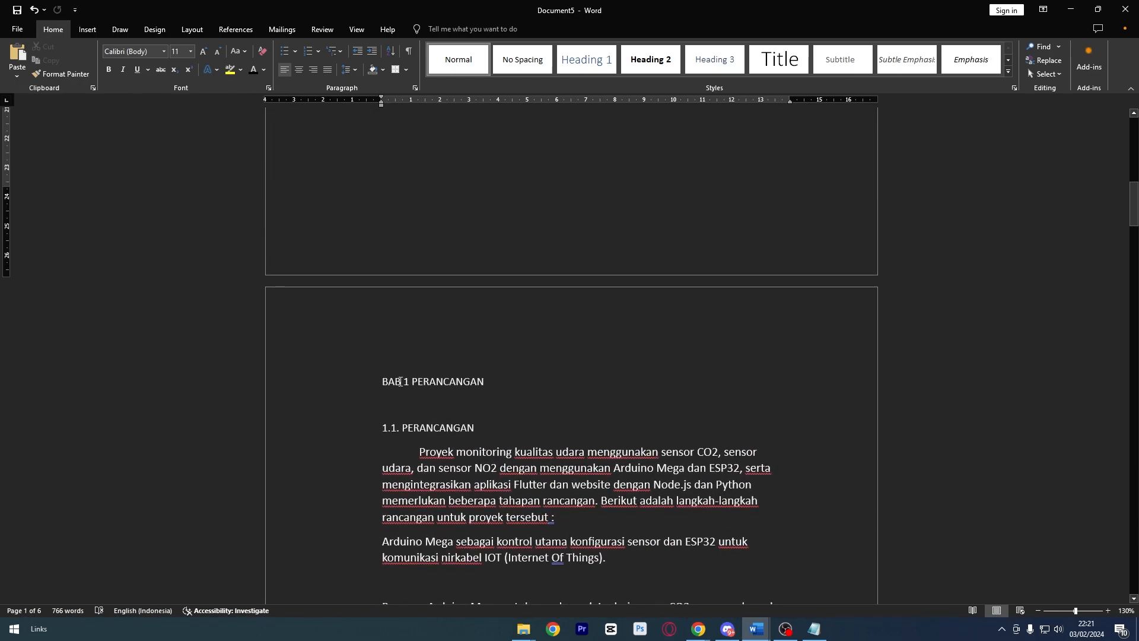
{"action": "left_click_drag", "start_coordinate": [397, 384], "coordinate": [491, 377]}
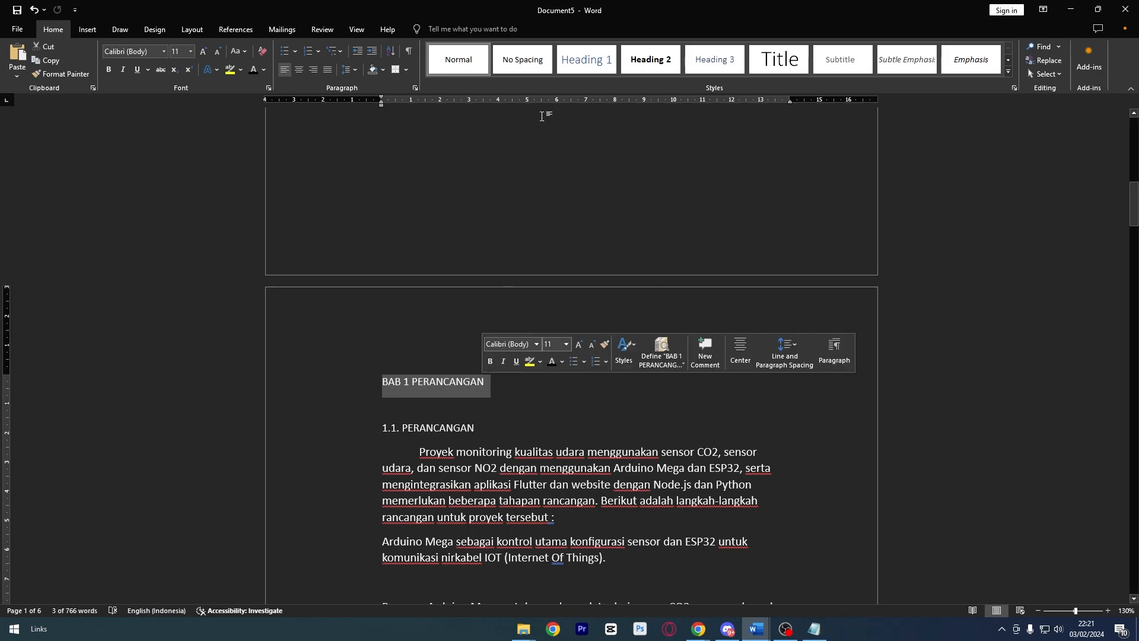
{"action": "left_click", "coordinate": [587, 59]}
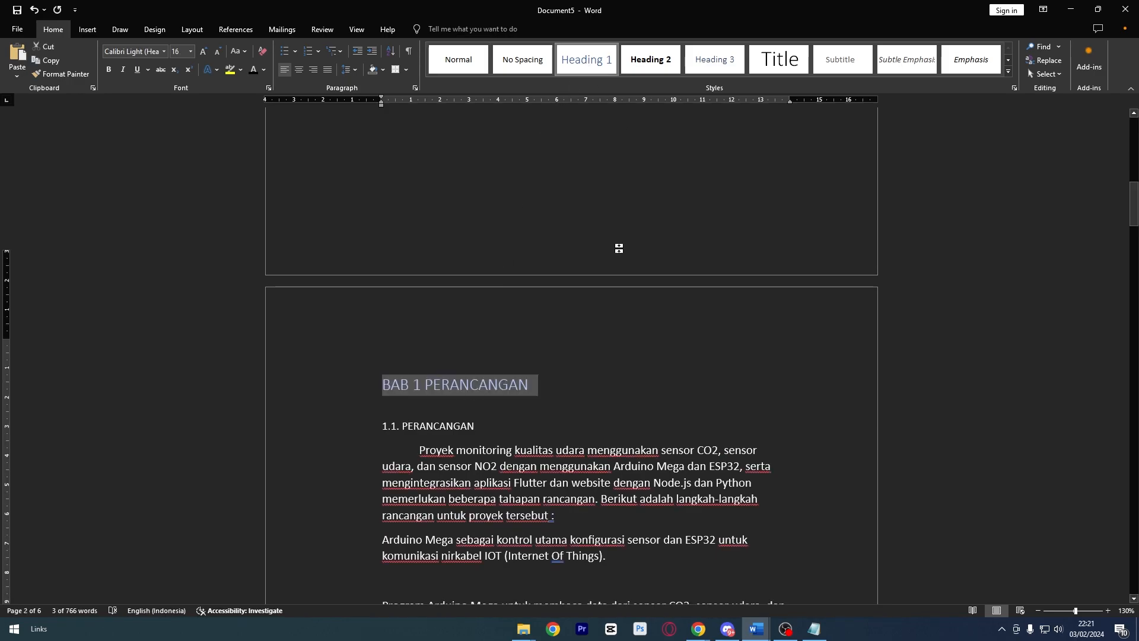
- Apply the Heading 2 style to the section titles "1.1. PERANCANGAN" and "1.2. FLOWCHART"
{"action": "scroll", "coordinate": [487, 301], "scroll_direction": "down", "scroll_amount": 3}
{"action": "left_click_drag", "start_coordinate": [481, 319], "coordinate": [382, 320]}
{"action": "left_click", "coordinate": [650, 60]}
{"action": "scroll", "coordinate": [601, 258], "scroll_direction": "down", "scroll_amount": 20}
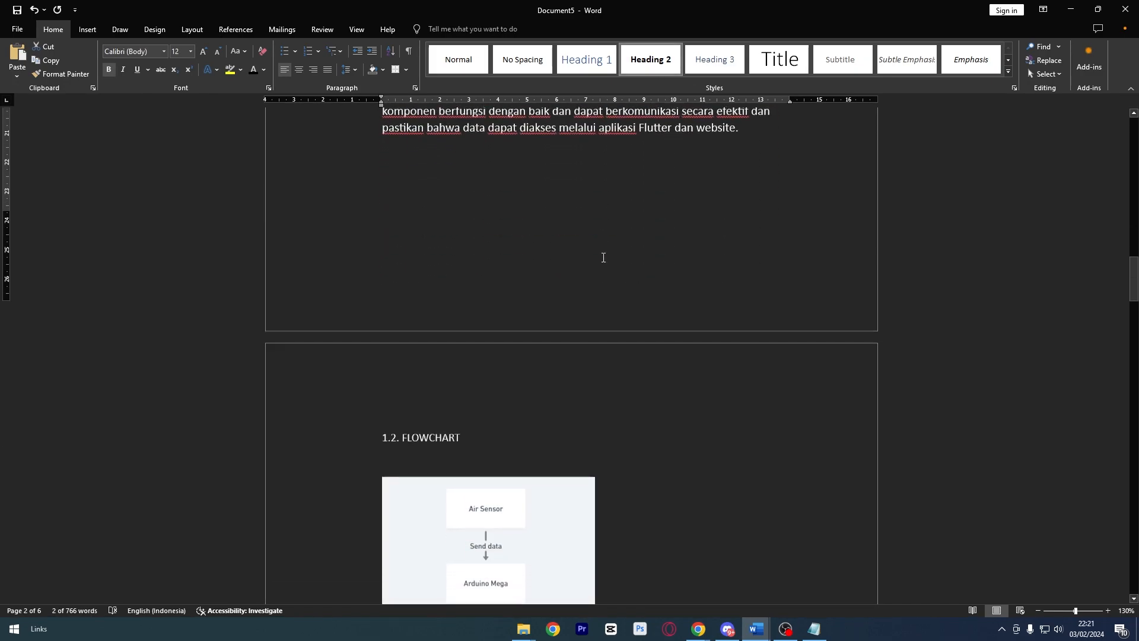
{"action": "left_click_drag", "start_coordinate": [501, 271], "coordinate": [546, 195]}
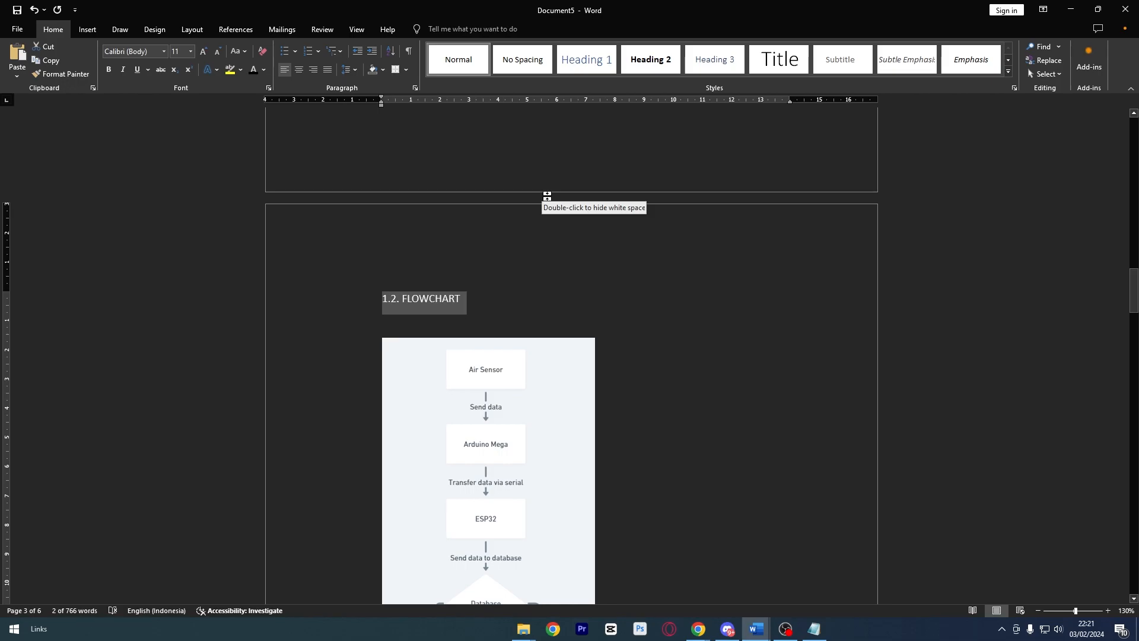
{"action": "left_click", "coordinate": [651, 59]}
- Apply the Heading 1 style to the chapter title "BAB 2 ALAT DAN BAHAN"
{"action": "scroll", "coordinate": [574, 244], "scroll_direction": "down", "scroll_amount": 2}
{"action": "scroll", "coordinate": [573, 245], "scroll_direction": "down", "scroll_amount": 20}
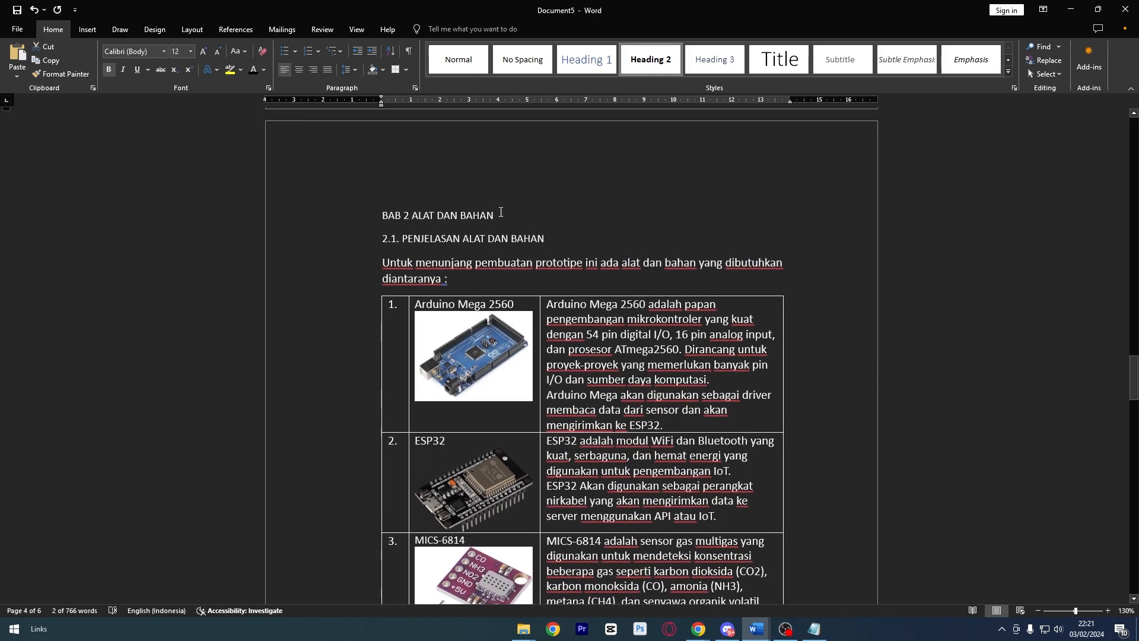
{"action": "left_click_drag", "start_coordinate": [506, 213], "coordinate": [382, 215]}
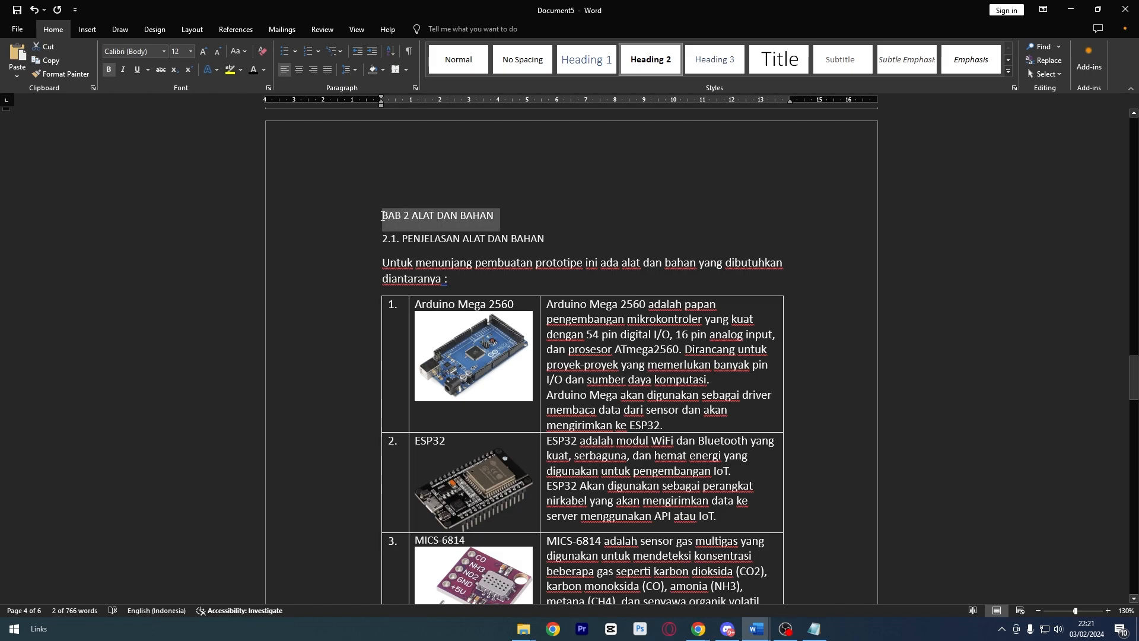
{"action": "left_click", "coordinate": [585, 59]}
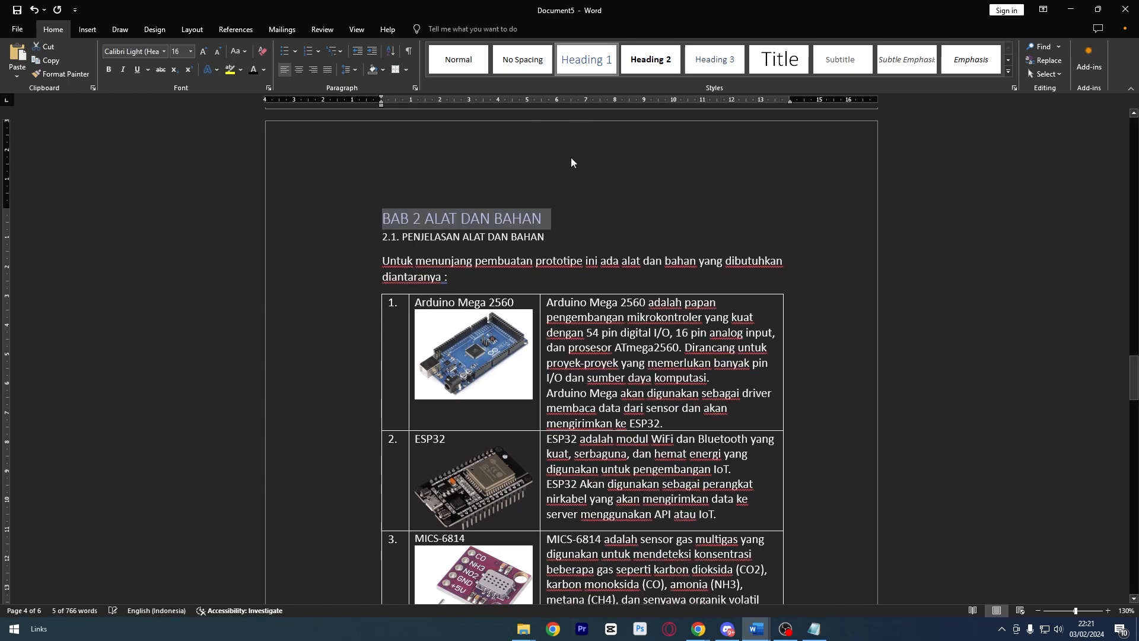
- Apply the Heading 2 style to the section titles "2.1. PENJELASAN ALAT DAN BAHAN" and "2.2. RANGKAIAN ANGGARAN DANA ALAT DAN BAHAN"
{"action": "left_click", "coordinate": [556, 234]}
{"action": "left_click_drag", "start_coordinate": [565, 235], "coordinate": [381, 237]}
{"action": "left_click", "coordinate": [650, 59]}
{"action": "scroll", "coordinate": [634, 142], "scroll_direction": "down", "scroll_amount": 20}
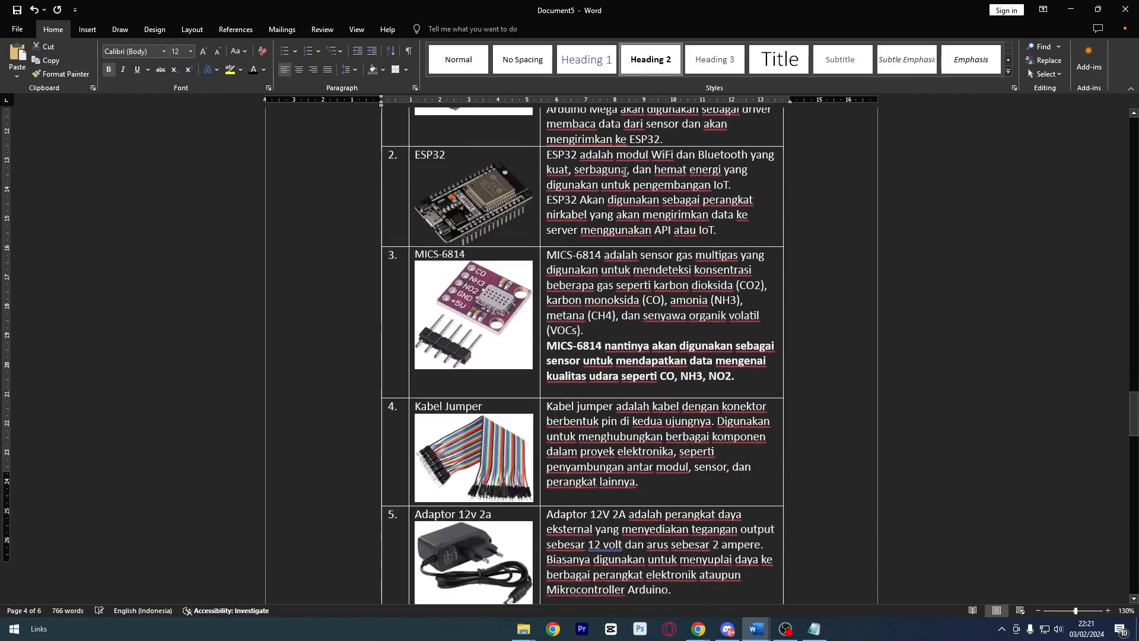
{"action": "scroll", "coordinate": [625, 172], "scroll_direction": "down", "scroll_amount": 7}
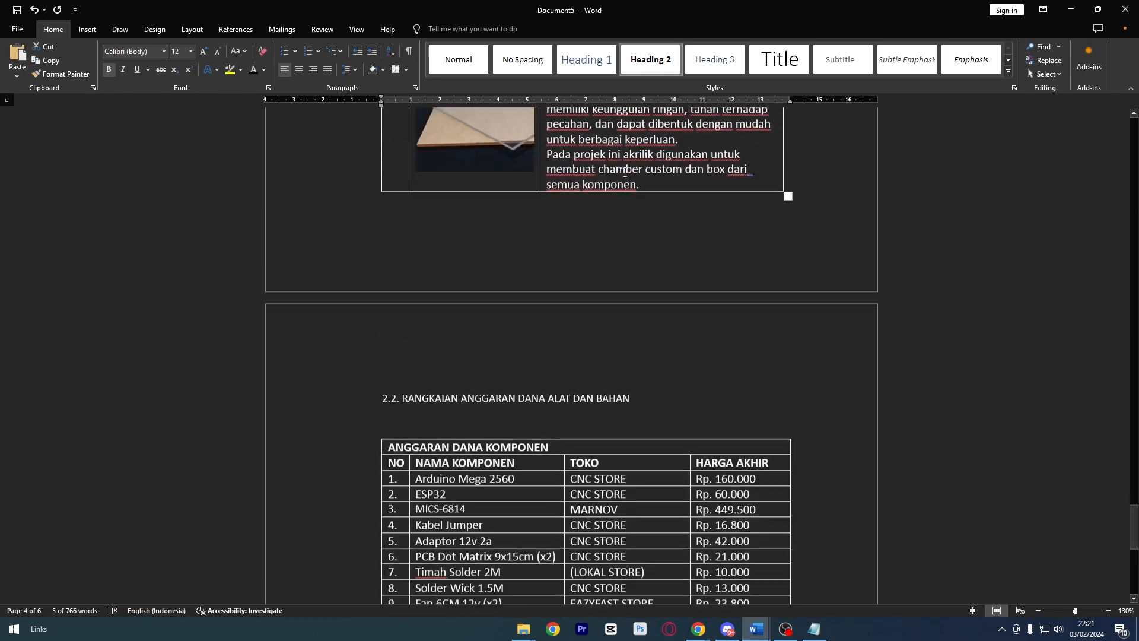
{"action": "left_click", "coordinate": [372, 301]}
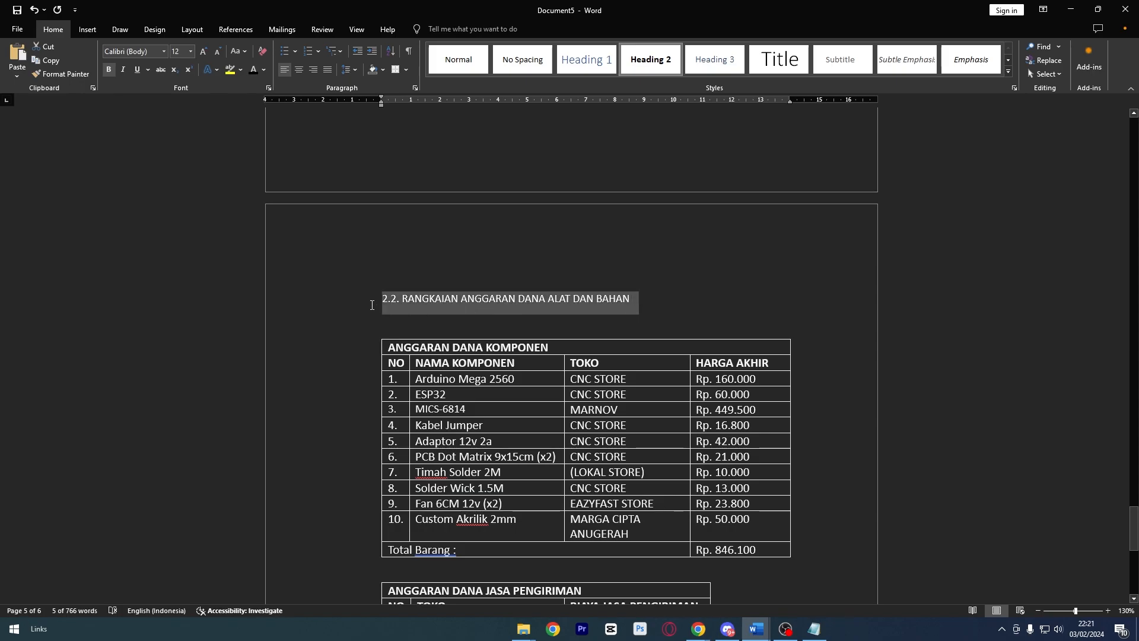
{"action": "left_click", "coordinate": [650, 60]}
- Update the entire table of contents under "DAFTAR ISI", not just its page numbers
{"action": "scroll", "coordinate": [653, 174], "scroll_direction": "down", "scroll_amount": 1}
{"action": "scroll", "coordinate": [652, 175], "scroll_direction": "down", "scroll_amount": 5}
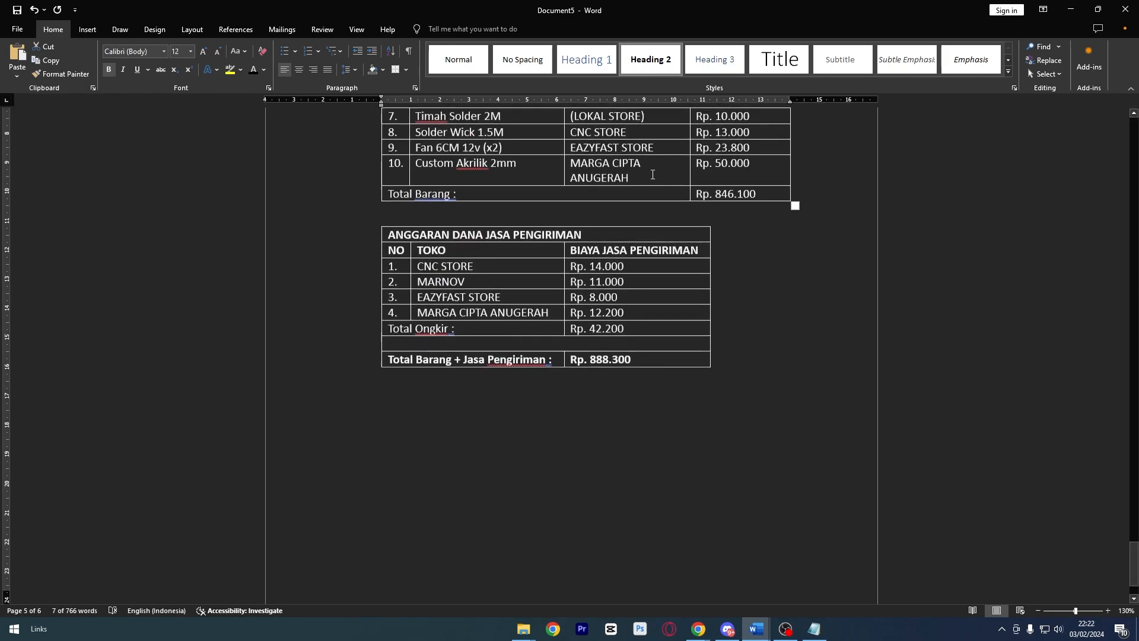
{"action": "scroll", "coordinate": [646, 176], "scroll_direction": "up", "scroll_amount": 3}
{"action": "left_click_drag", "start_coordinate": [1134, 536], "coordinate": [1135, 136]}
{"action": "left_click", "coordinate": [481, 167]}
{"action": "scroll", "coordinate": [480, 167], "scroll_direction": "up", "scroll_amount": 2}
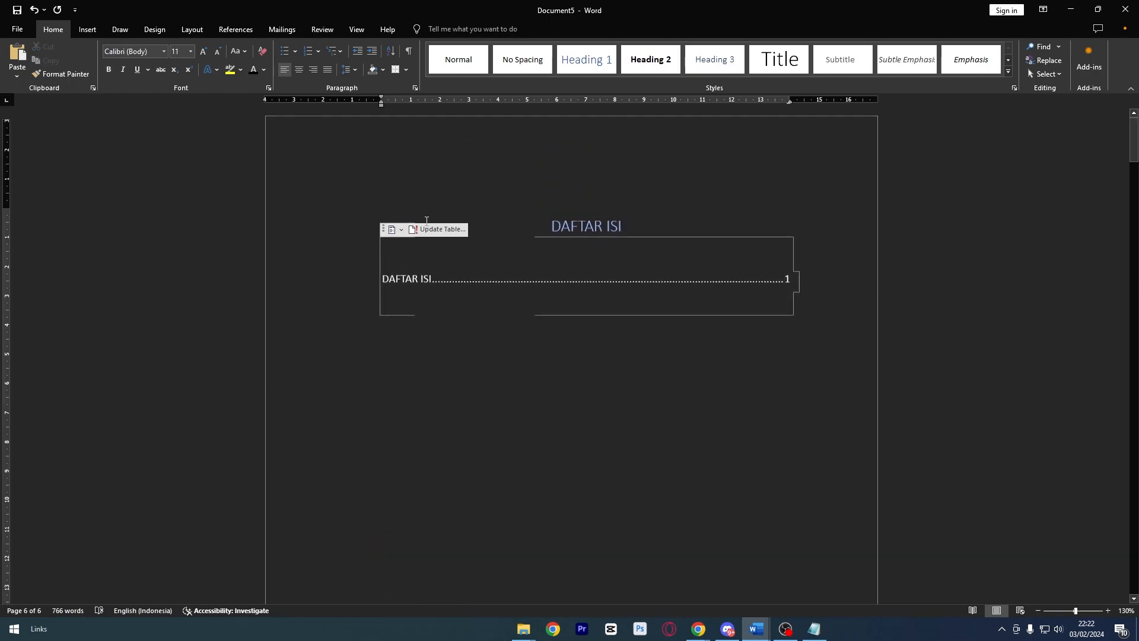
{"action": "left_click", "coordinate": [449, 235]}
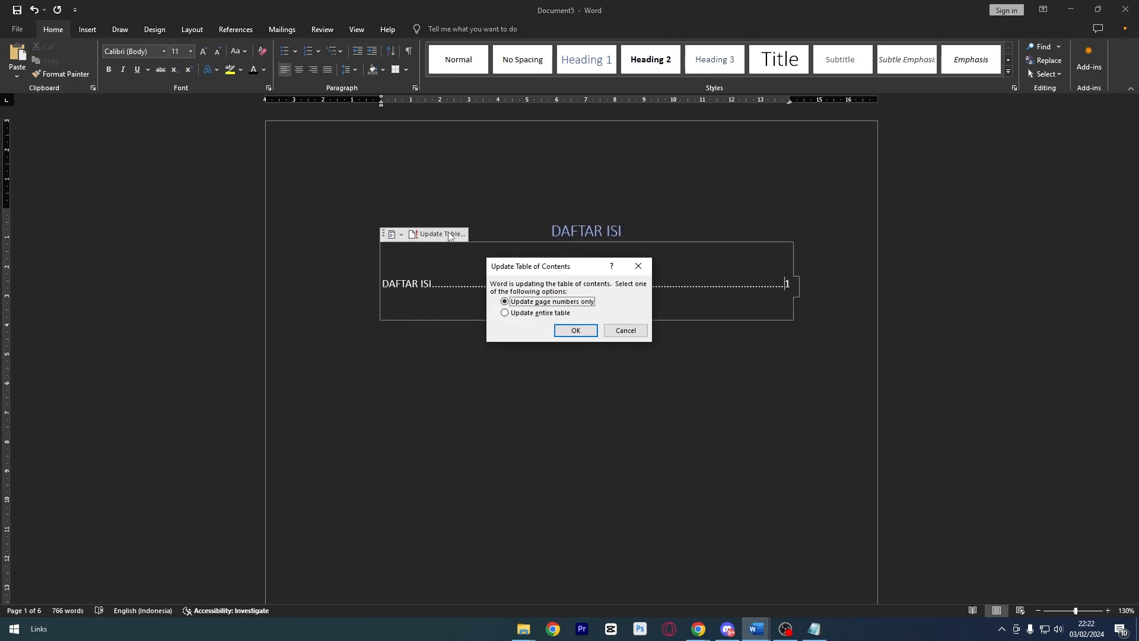
{"action": "left_click", "coordinate": [537, 313]}
{"action": "left_click", "coordinate": [575, 330]}
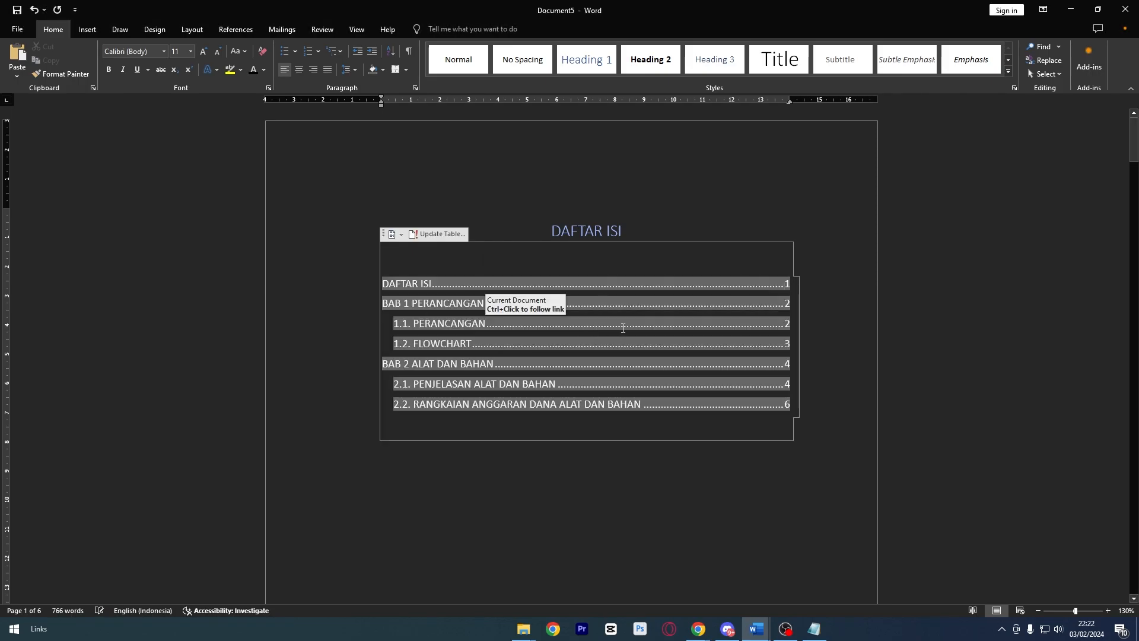
- Insert the caption "Gambar 1 - Flowchart" below the flowchart picture in section 1.2, using the Gambar label
{"action": "scroll", "coordinate": [854, 344], "scroll_direction": "down", "scroll_amount": 4}
{"action": "scroll", "coordinate": [755, 249], "scroll_direction": "up", "scroll_amount": 3}
{"action": "scroll", "coordinate": [682, 234], "scroll_direction": "down", "scroll_amount": 4}
{"action": "scroll", "coordinate": [643, 231], "scroll_direction": "down", "scroll_amount": 20}
{"action": "scroll", "coordinate": [613, 219], "scroll_direction": "up", "scroll_amount": 6}
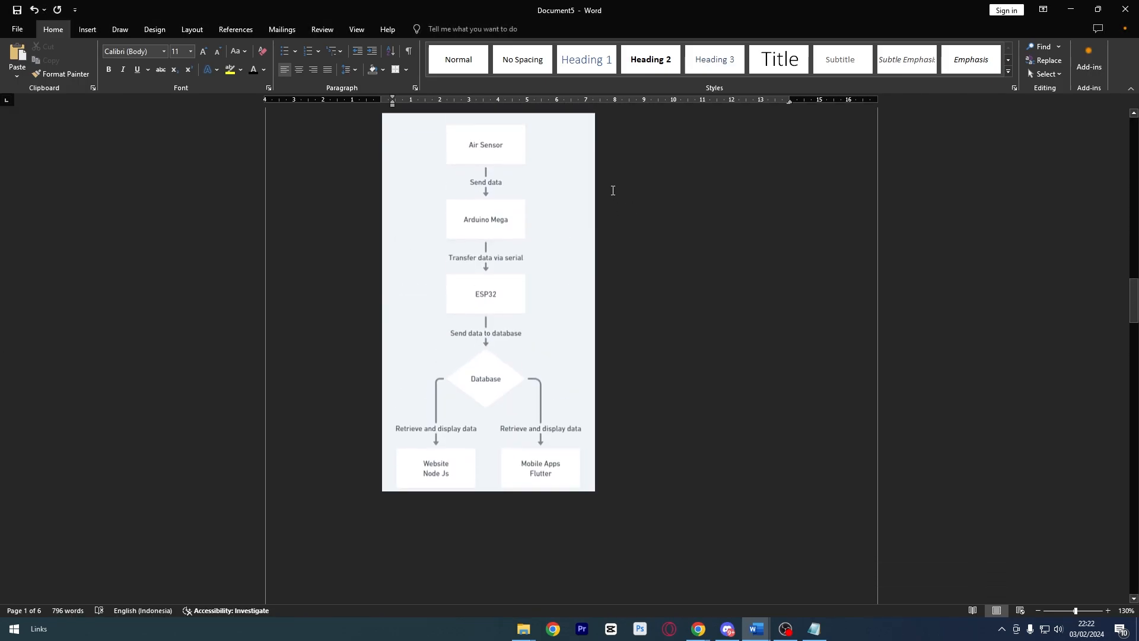
{"action": "left_click_drag", "start_coordinate": [1133, 293], "coordinate": [1102, 302]}
{"action": "scroll", "coordinate": [613, 272], "scroll_direction": "down", "scroll_amount": 8}
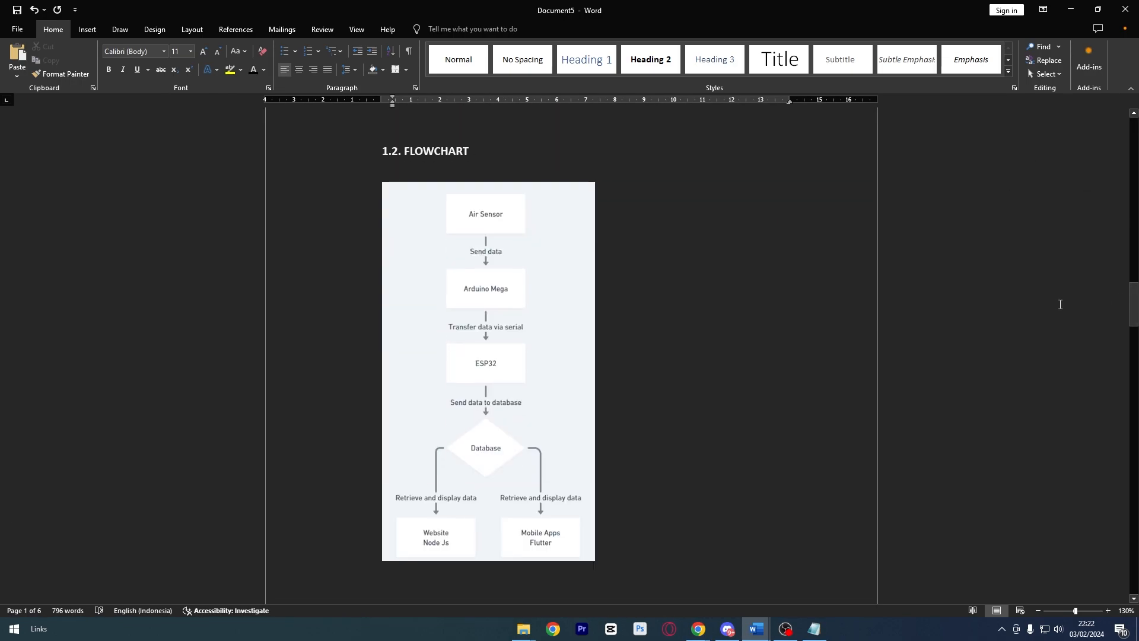
{"action": "left_click", "coordinate": [439, 316]}
{"action": "scroll", "coordinate": [496, 280], "scroll_direction": "down", "scroll_amount": 3}
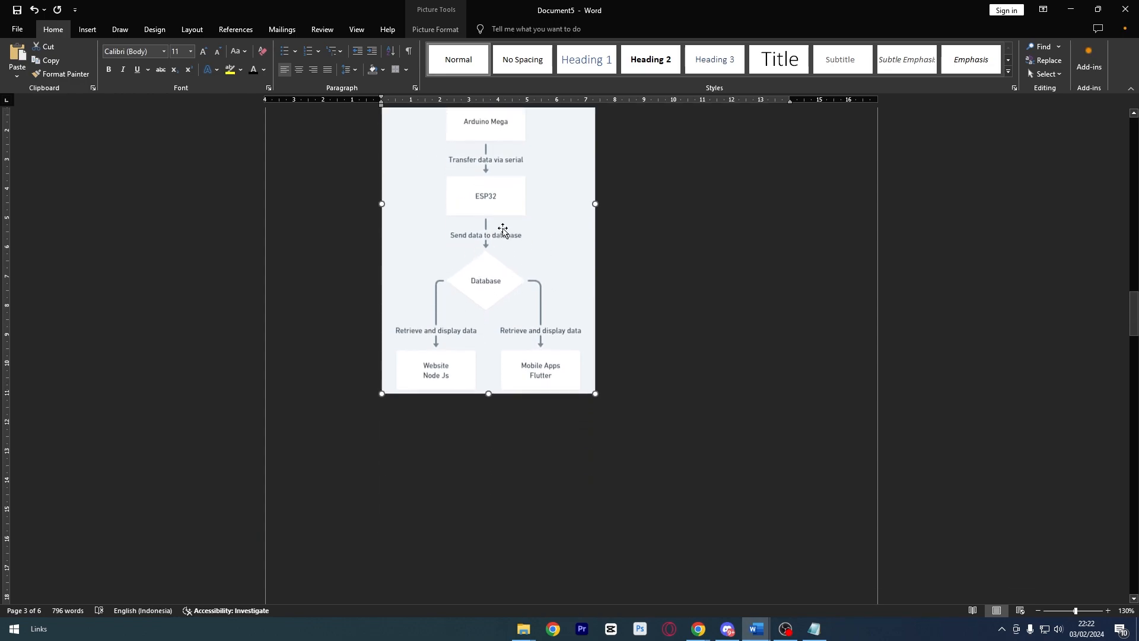
{"action": "scroll", "coordinate": [499, 231], "scroll_direction": "up", "scroll_amount": 3}
{"action": "right_click", "coordinate": [488, 243]}
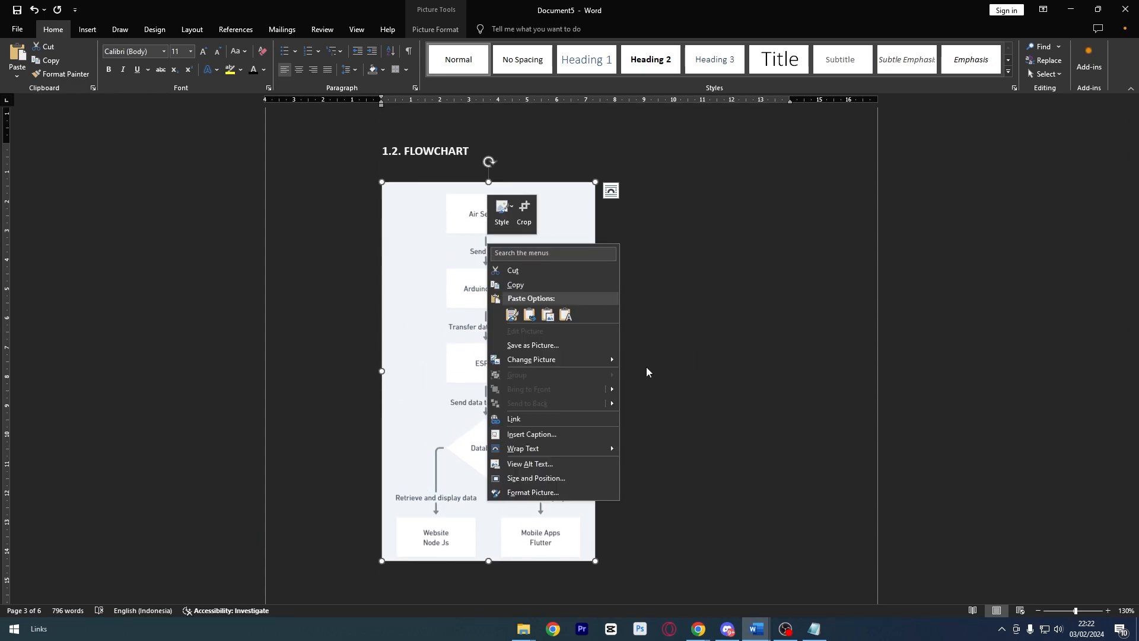
{"action": "left_click", "coordinate": [568, 434]}
{"action": "left_click", "coordinate": [575, 258]}
{"action": "left_click", "coordinate": [579, 292]}
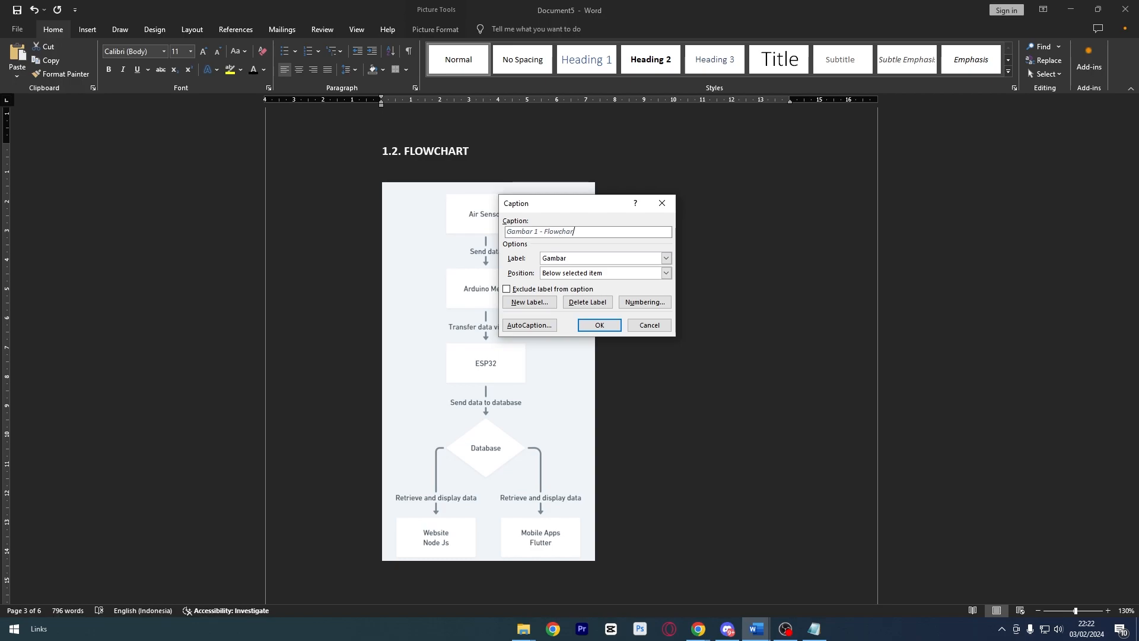
{"action": "key", "text": "Return"}
- Insert the caption "Tabel 1 - Pengertian Komponen" below the component description table in section 2.1, using the Tabel label
{"action": "scroll", "coordinate": [572, 234], "scroll_direction": "down", "scroll_amount": 12}
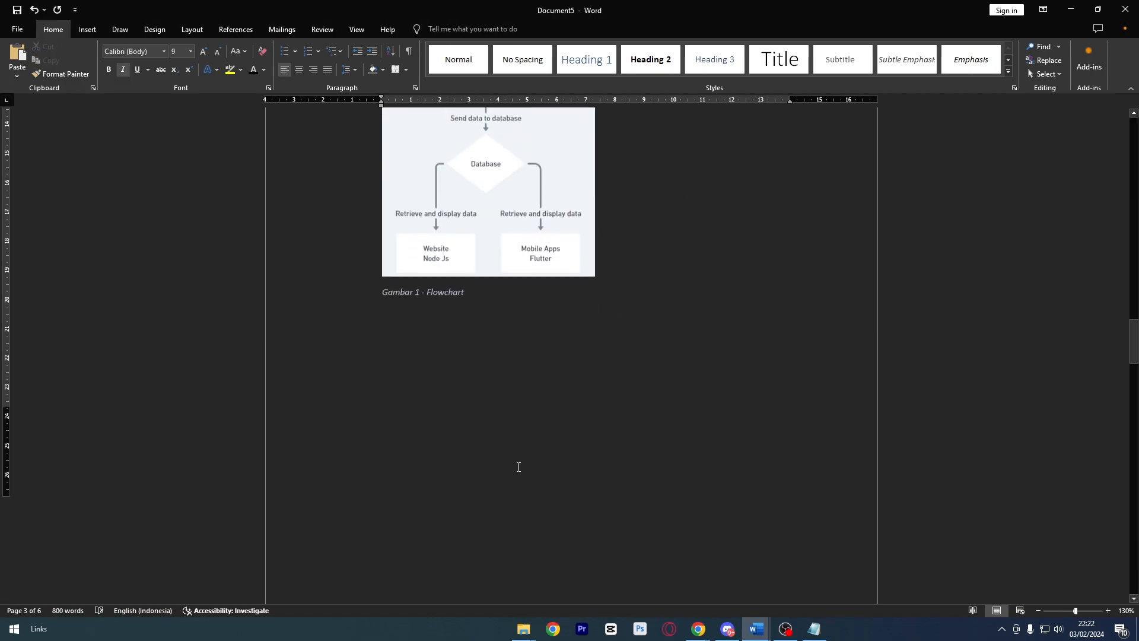
{"action": "scroll", "coordinate": [442, 181], "scroll_direction": "down", "scroll_amount": 15}
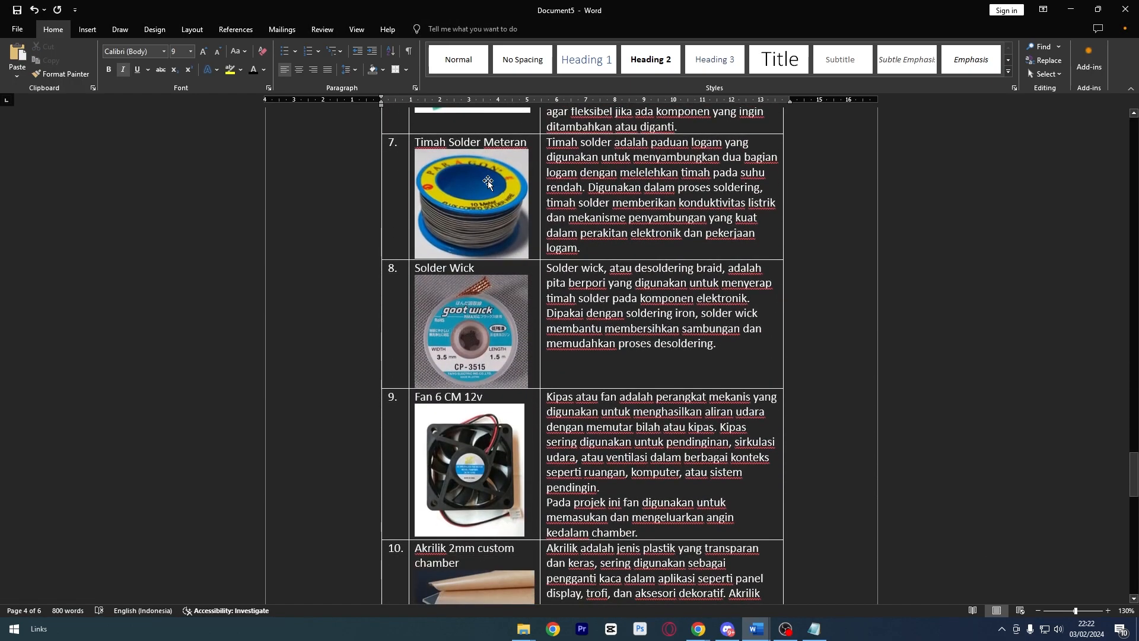
{"action": "scroll", "coordinate": [502, 213], "scroll_direction": "down", "scroll_amount": 4}
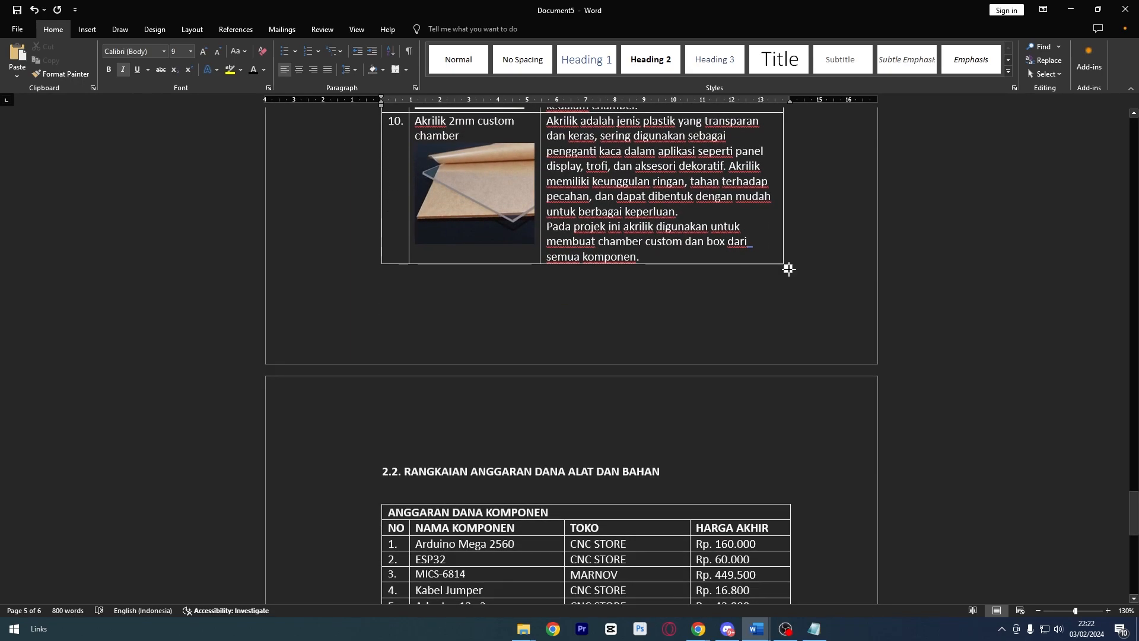
{"action": "left_click", "coordinate": [787, 269]}
{"action": "right_click", "coordinate": [592, 201]}
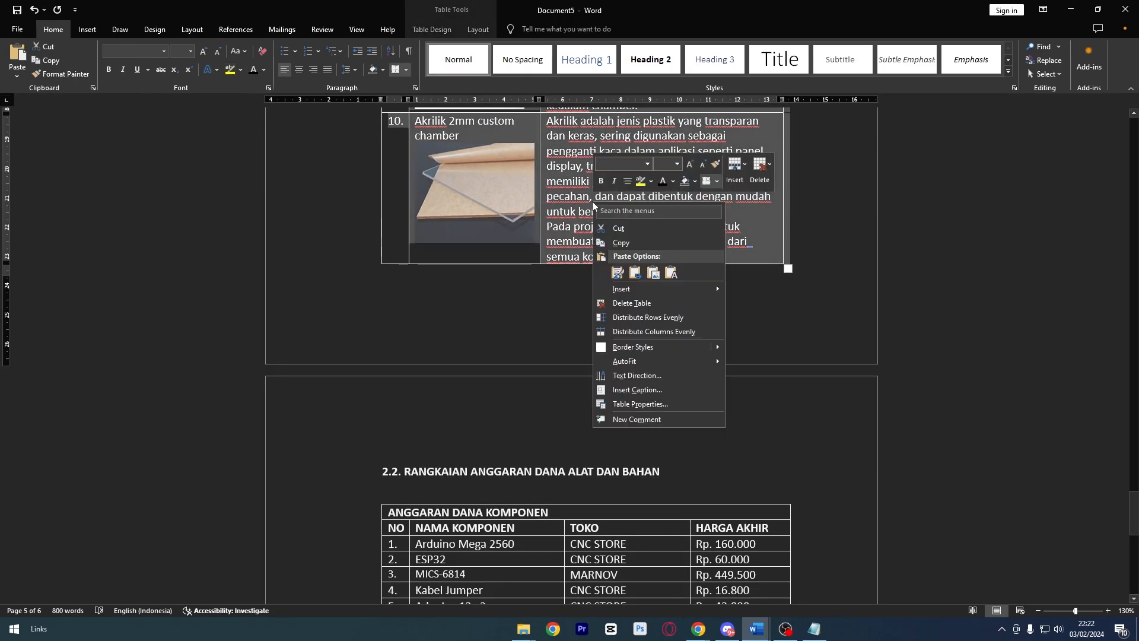
{"action": "left_click", "coordinate": [657, 391]}
{"action": "left_click", "coordinate": [666, 257]}
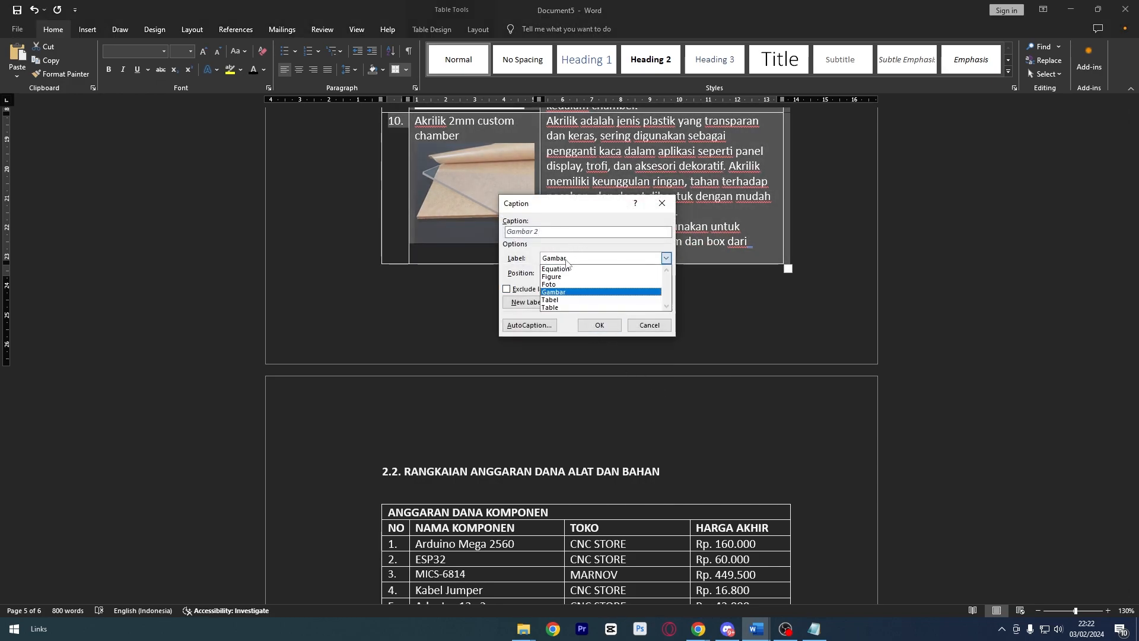
{"action": "left_click", "coordinate": [576, 300]}
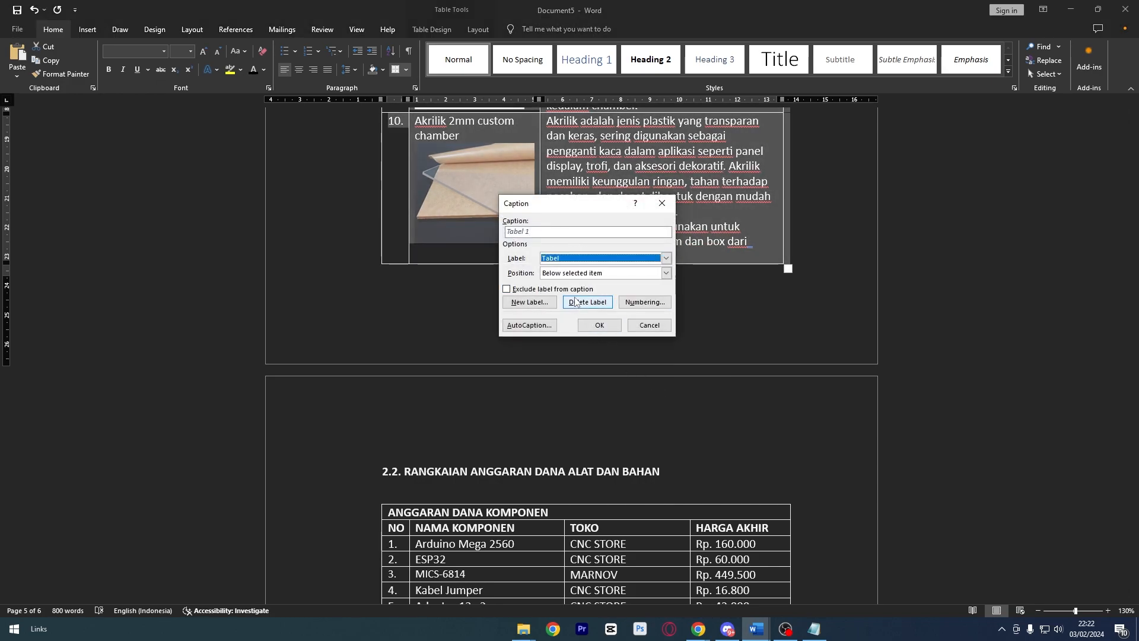
{"action": "left_click", "coordinate": [590, 232]}
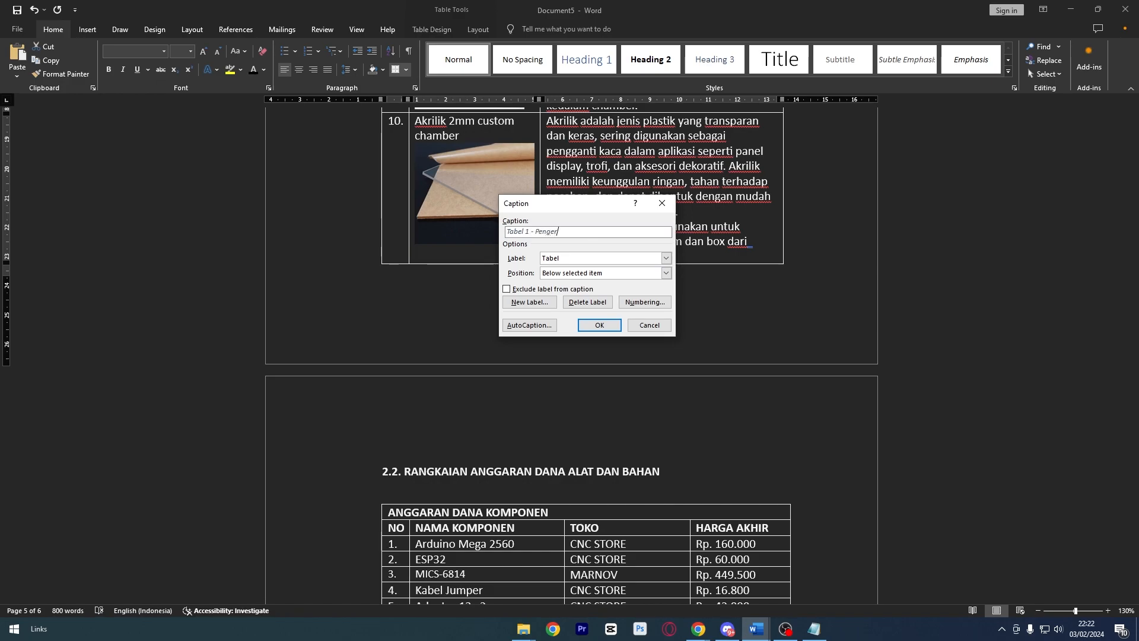
{"action": "type", "text": "- Pengertian Komponen"}
{"action": "key", "text": "Return"}
- Insert the caption "Tabel 2 - Anggaran Dana Komponen" below the component budget table in section 2.2, using the Tabel label
{"action": "scroll", "coordinate": [583, 283], "scroll_direction": "down", "scroll_amount": 6}
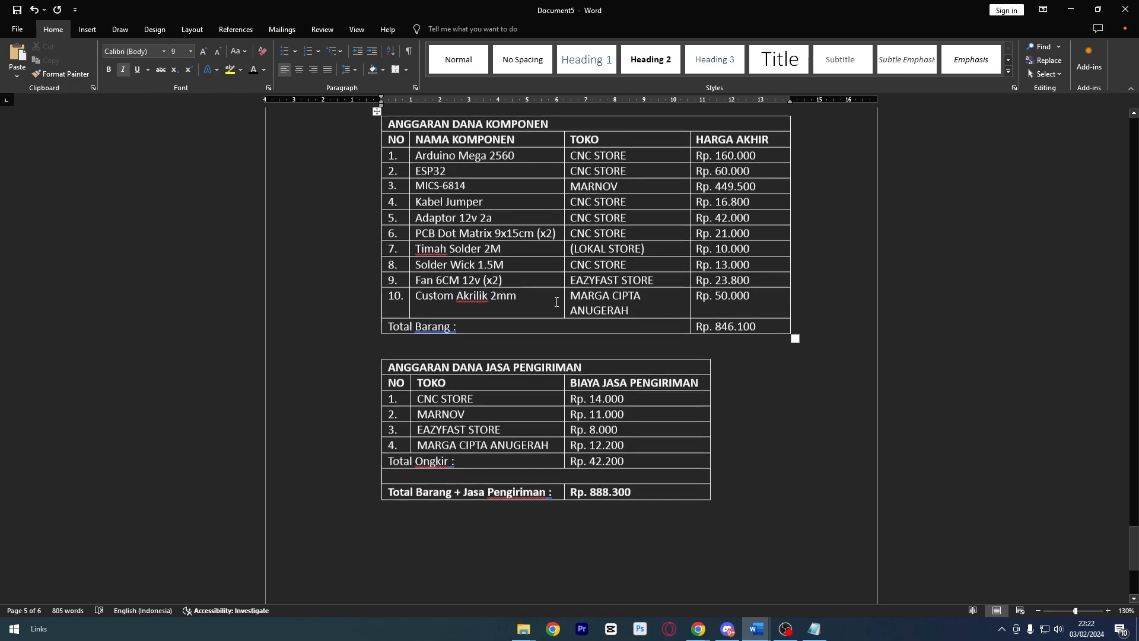
{"action": "scroll", "coordinate": [517, 275], "scroll_direction": "up", "scroll_amount": 1}
{"action": "left_click", "coordinate": [516, 275]}
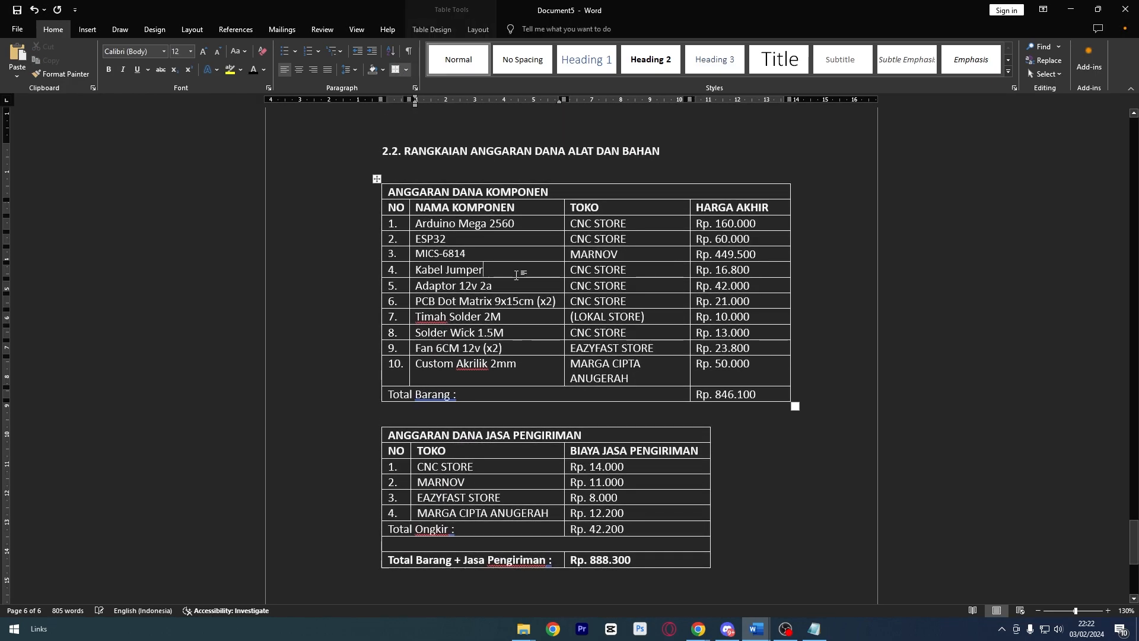
{"action": "left_click", "coordinate": [797, 407]}
{"action": "right_click", "coordinate": [640, 256]}
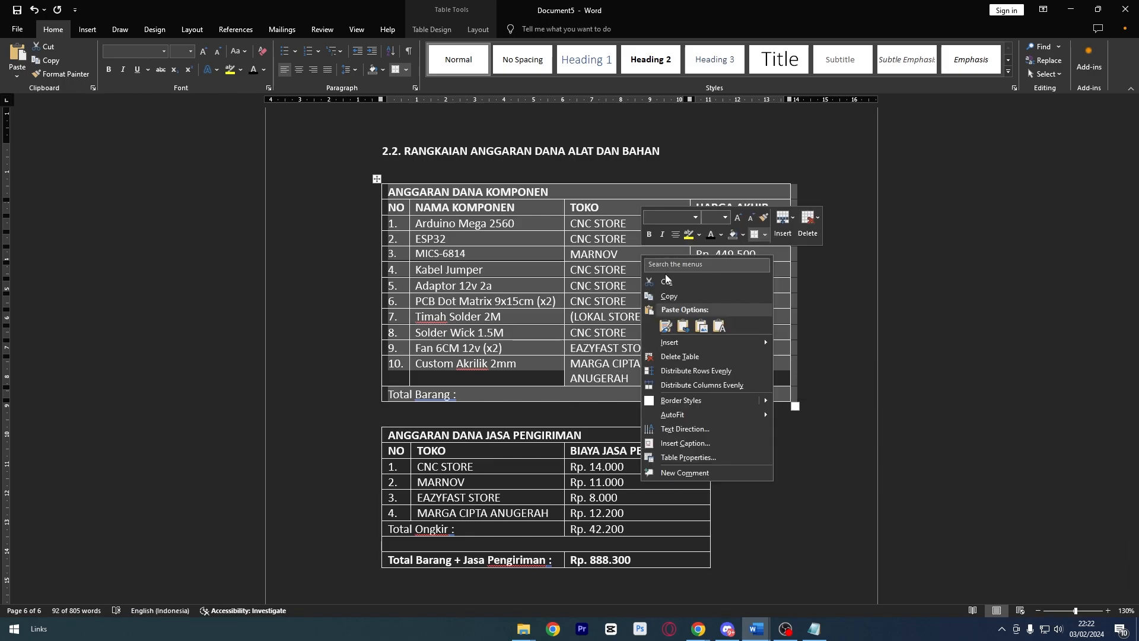
{"action": "left_click", "coordinate": [699, 444]}
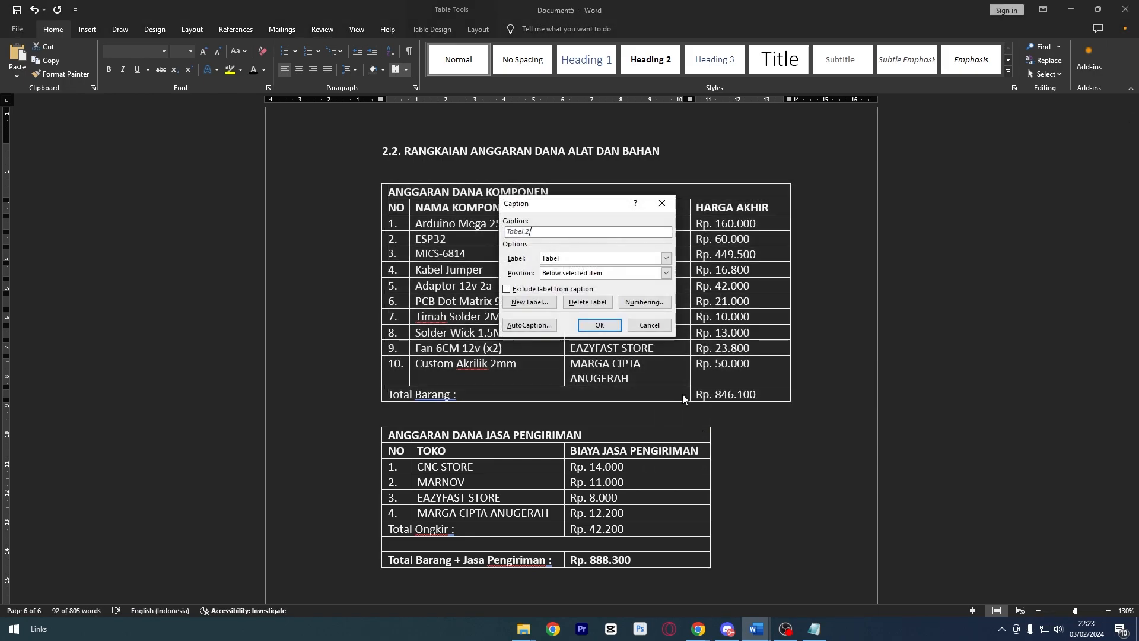
{"action": "left_click_drag", "start_coordinate": [564, 203], "coordinate": [686, 219]}
{"action": "left_click", "coordinate": [787, 274]}
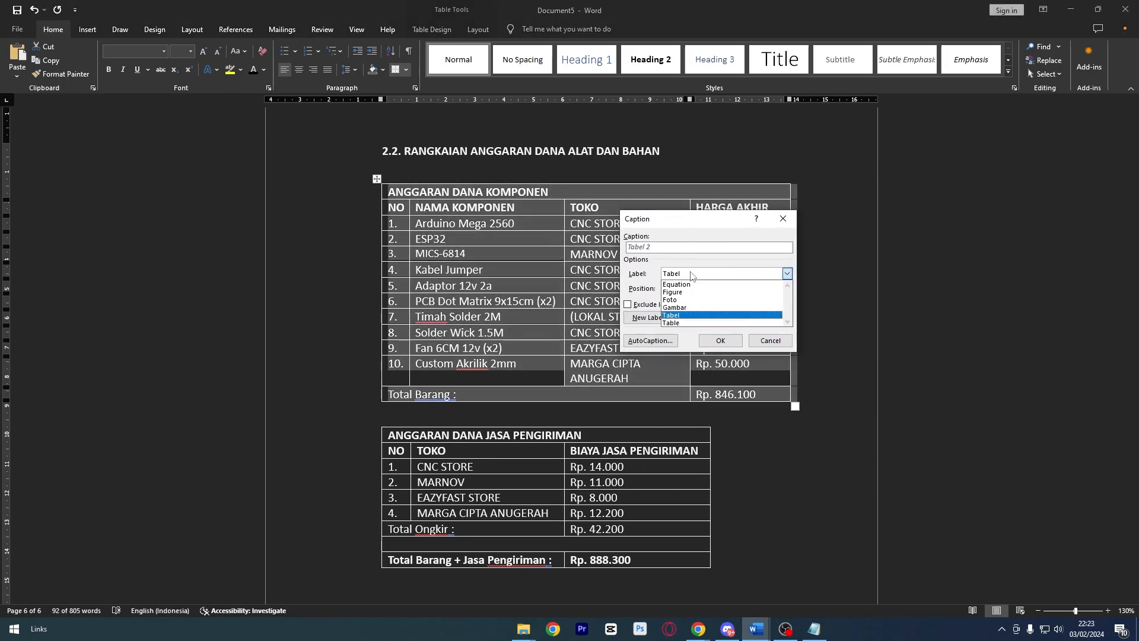
{"action": "left_click", "coordinate": [687, 315]}
{"action": "left_click", "coordinate": [702, 247]}
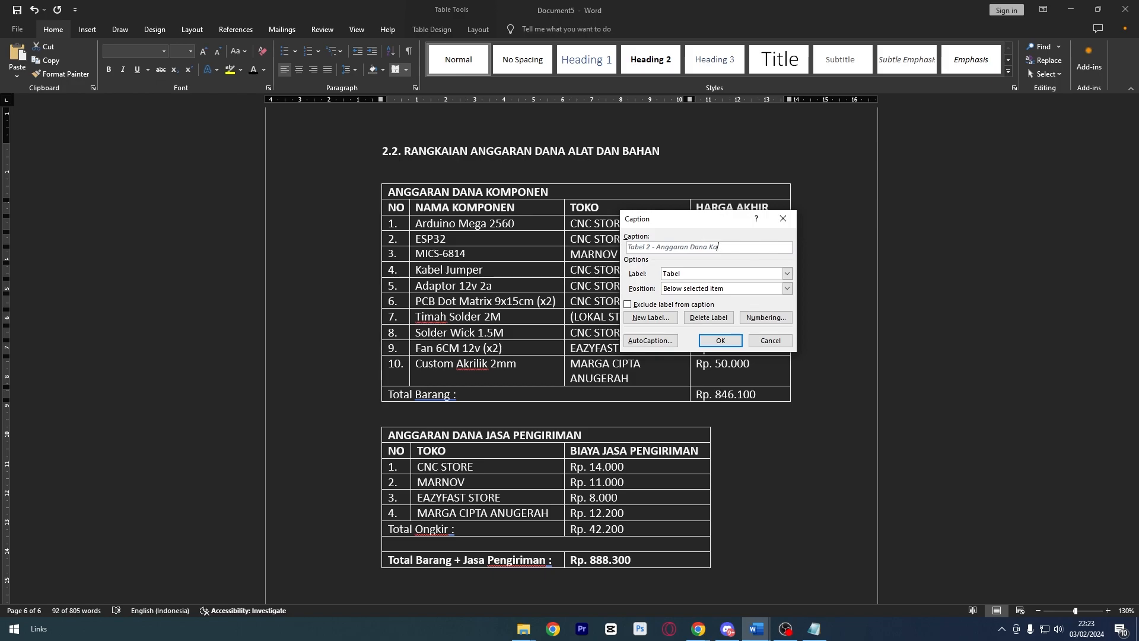
{"action": "key", "text": "Return"}
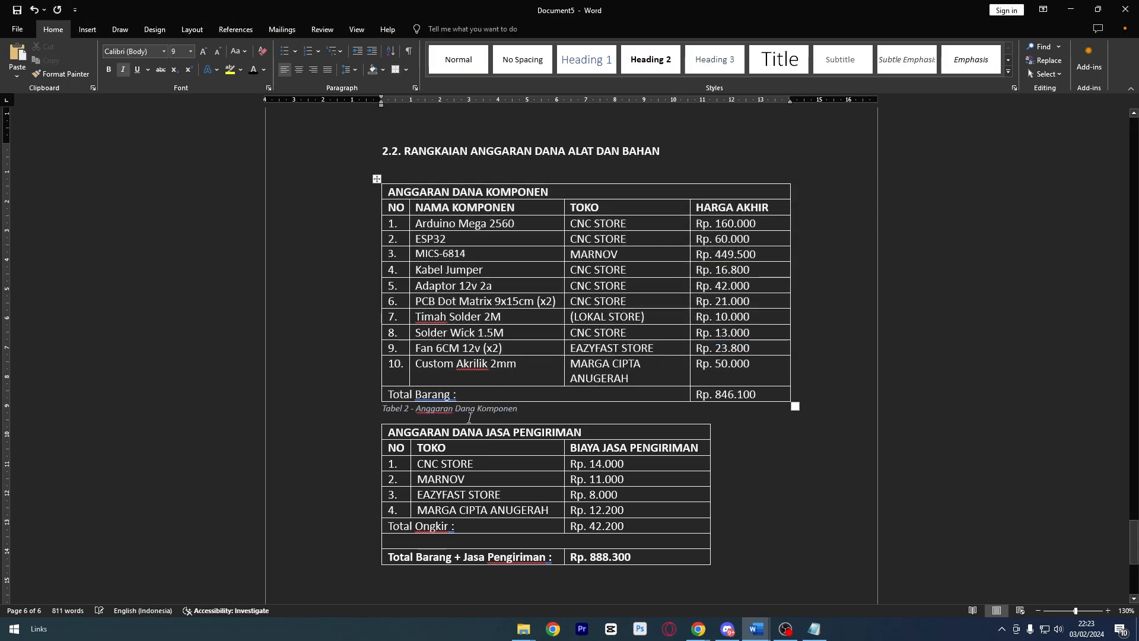
- Insert the caption "Tabel 3 - Anggaran Dana Jasa Pengiriman" below the shipping cost table
{"action": "scroll", "coordinate": [508, 294], "scroll_direction": "down", "scroll_amount": 5}
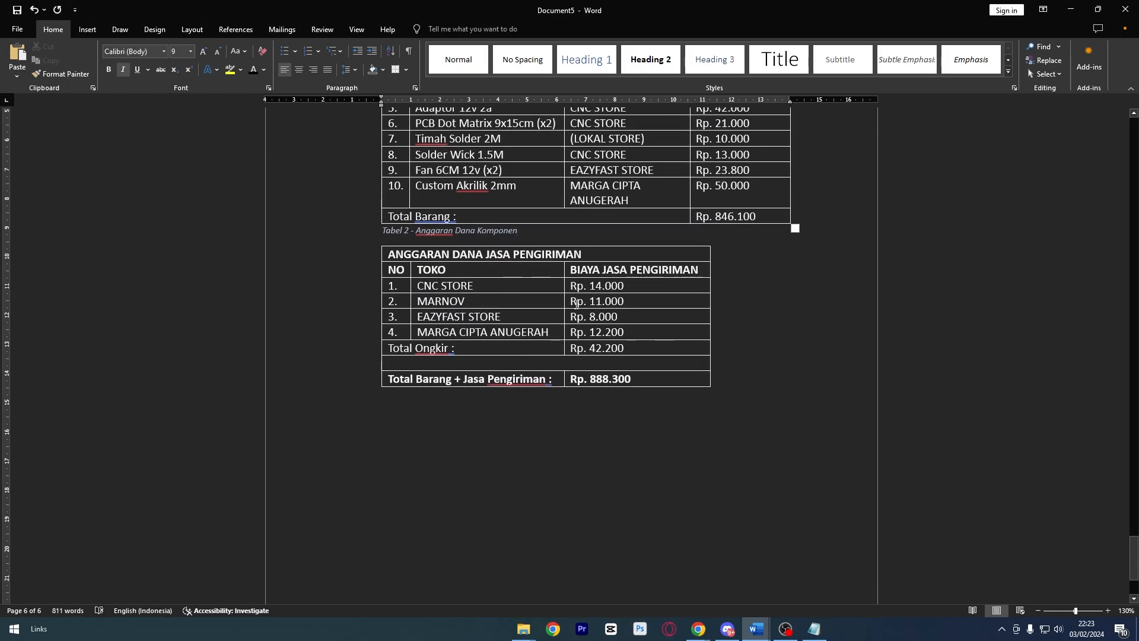
{"action": "left_click", "coordinate": [697, 366]}
{"action": "left_click", "coordinate": [716, 392]}
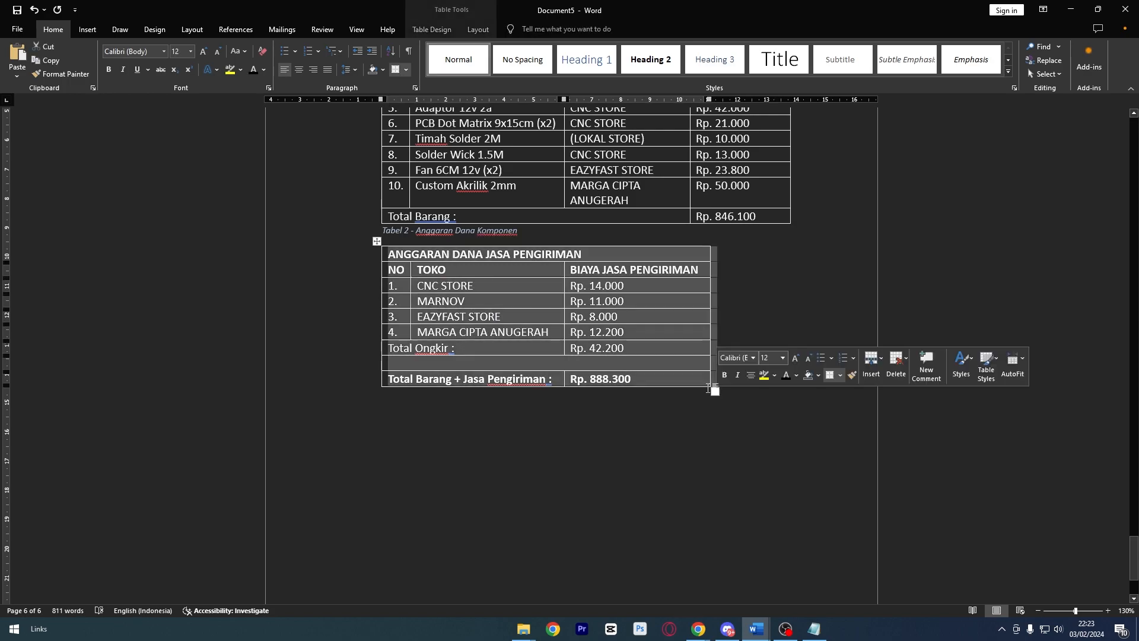
{"action": "right_click", "coordinate": [582, 305]}
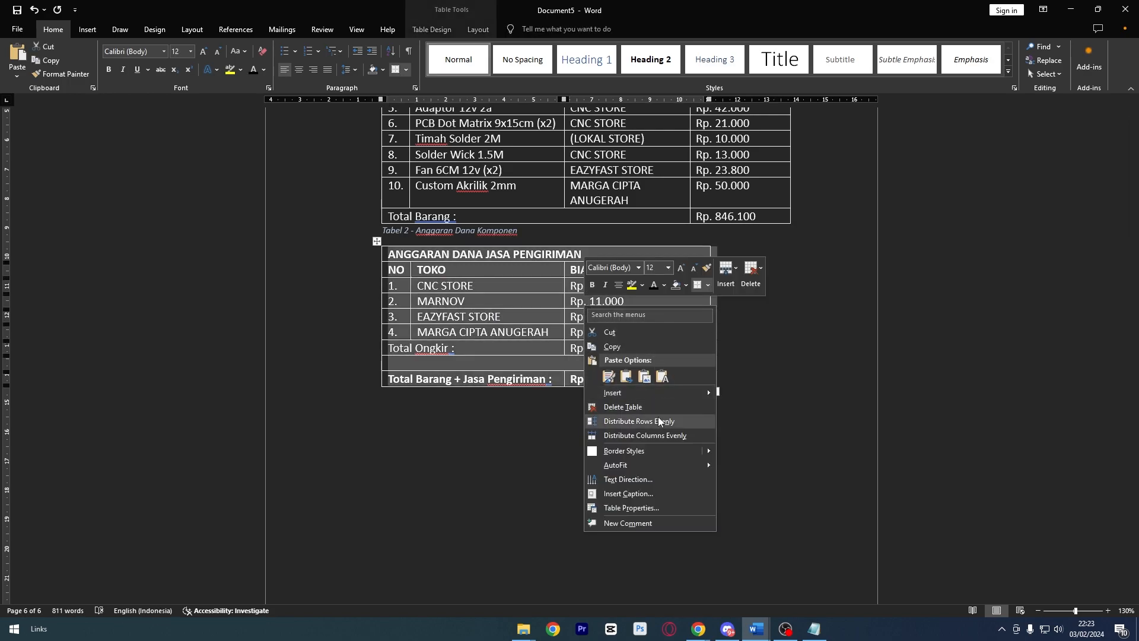
{"action": "left_click", "coordinate": [646, 494]}
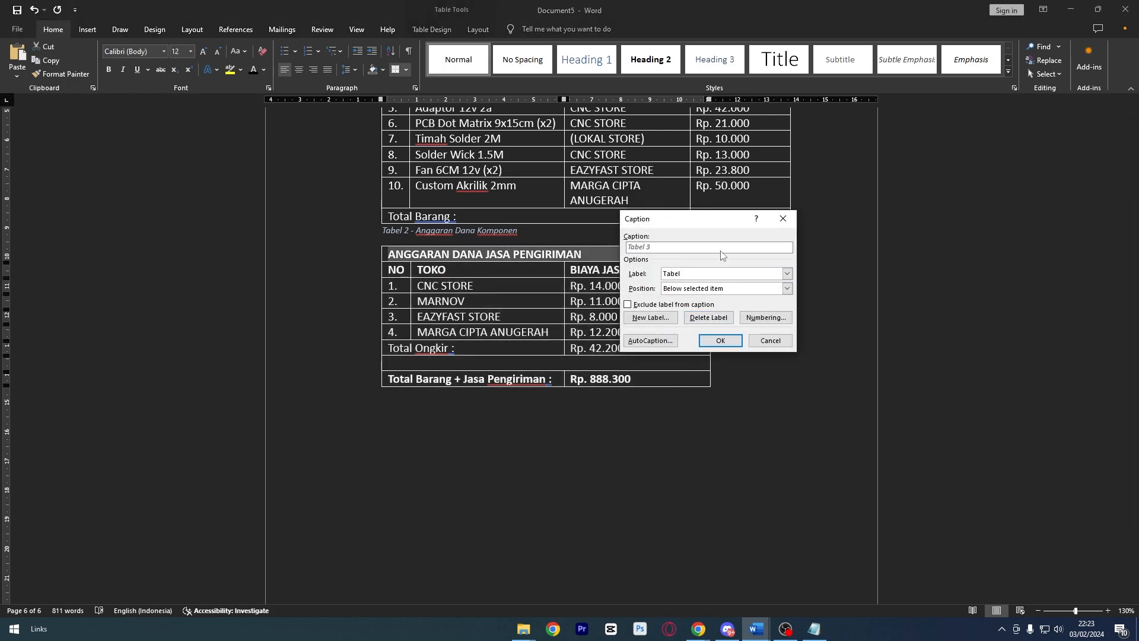
{"action": "type", "text": "- Anggaran Dana Jasa Pengiriman"}
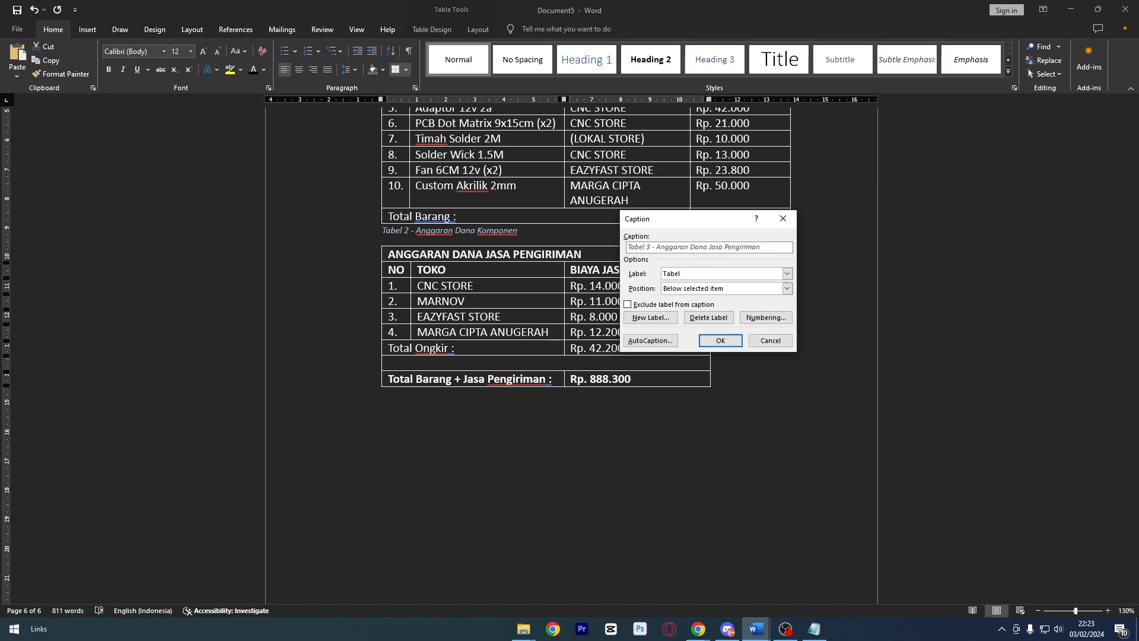
{"action": "key", "text": "Return"}
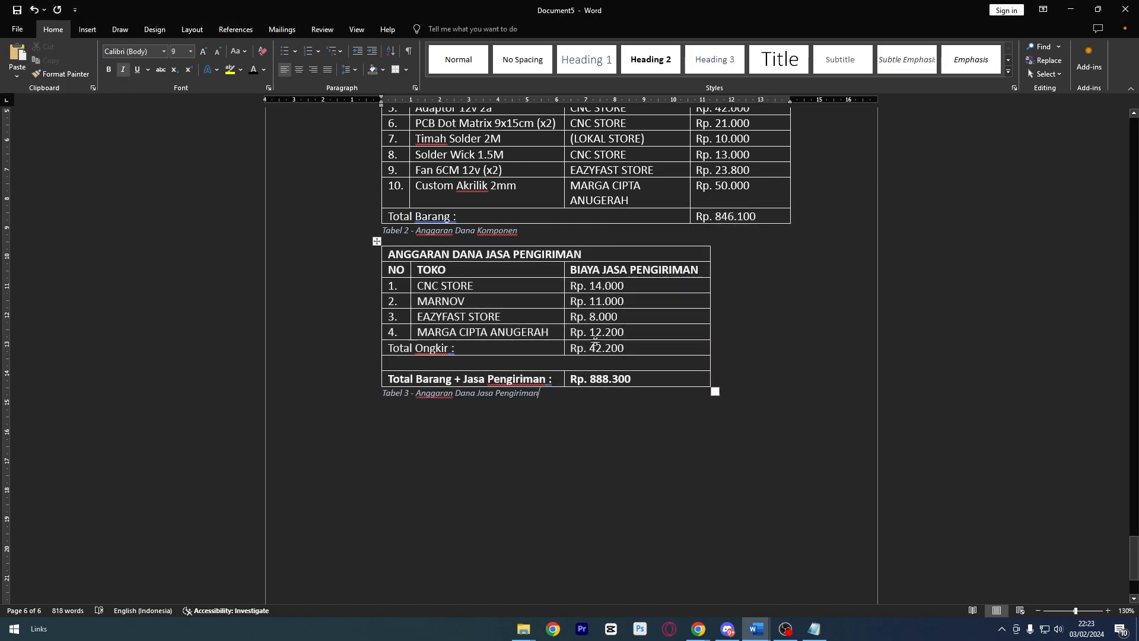
- Insert a table of figures for the Gambar caption label below the table of contents on the first page
{"action": "scroll", "coordinate": [849, 439], "scroll_direction": "up", "scroll_amount": 10}
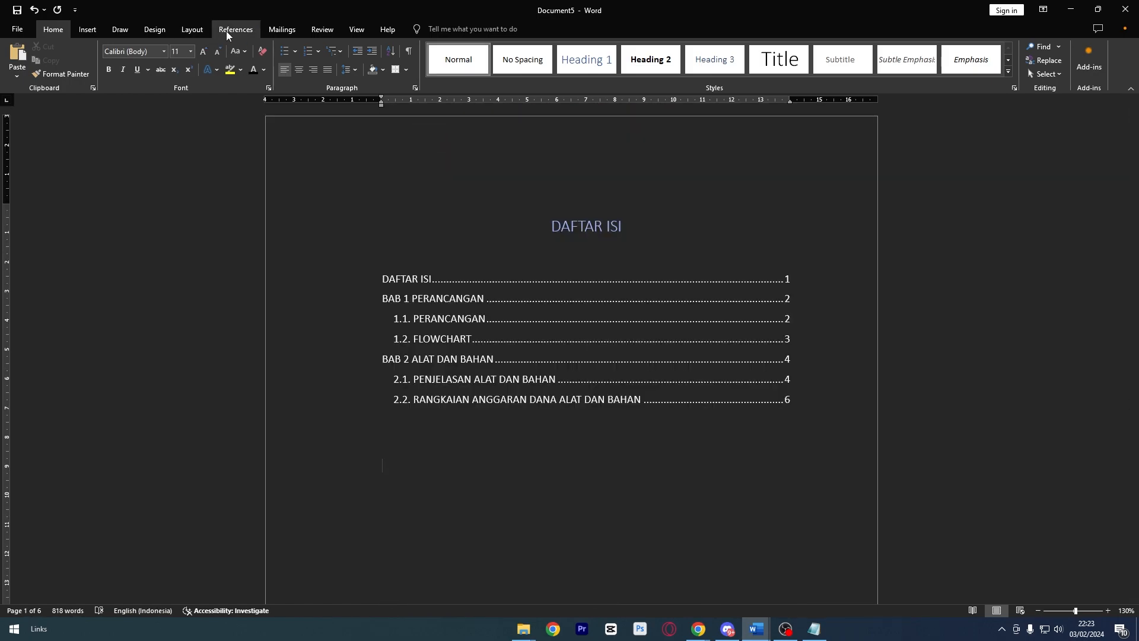
{"action": "left_click", "coordinate": [224, 32]}
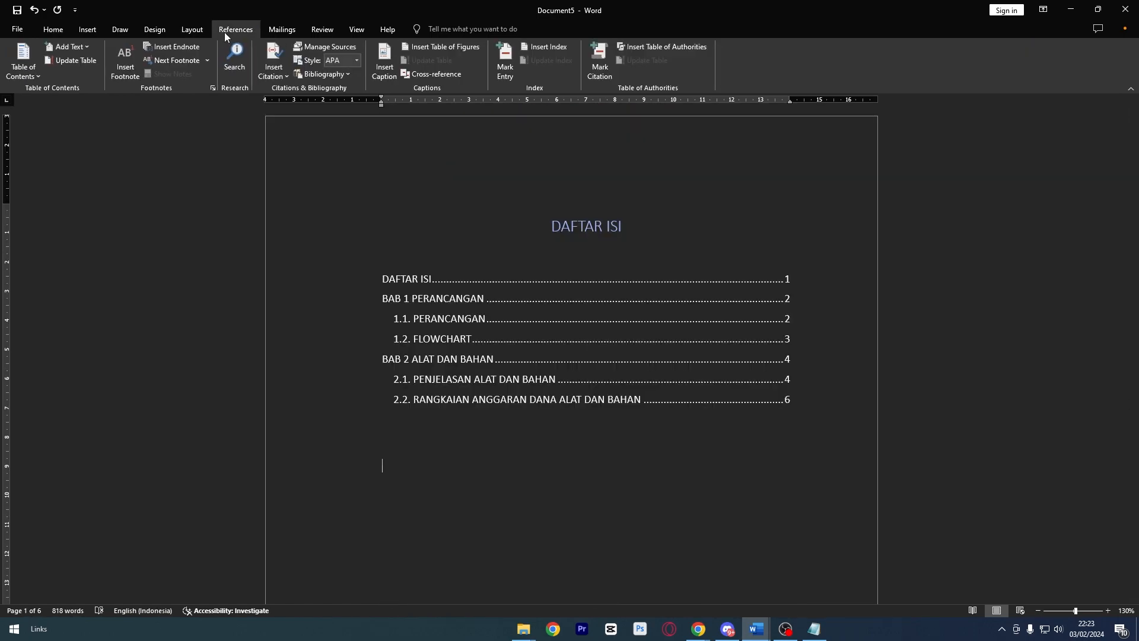
{"action": "left_click", "coordinate": [447, 46]}
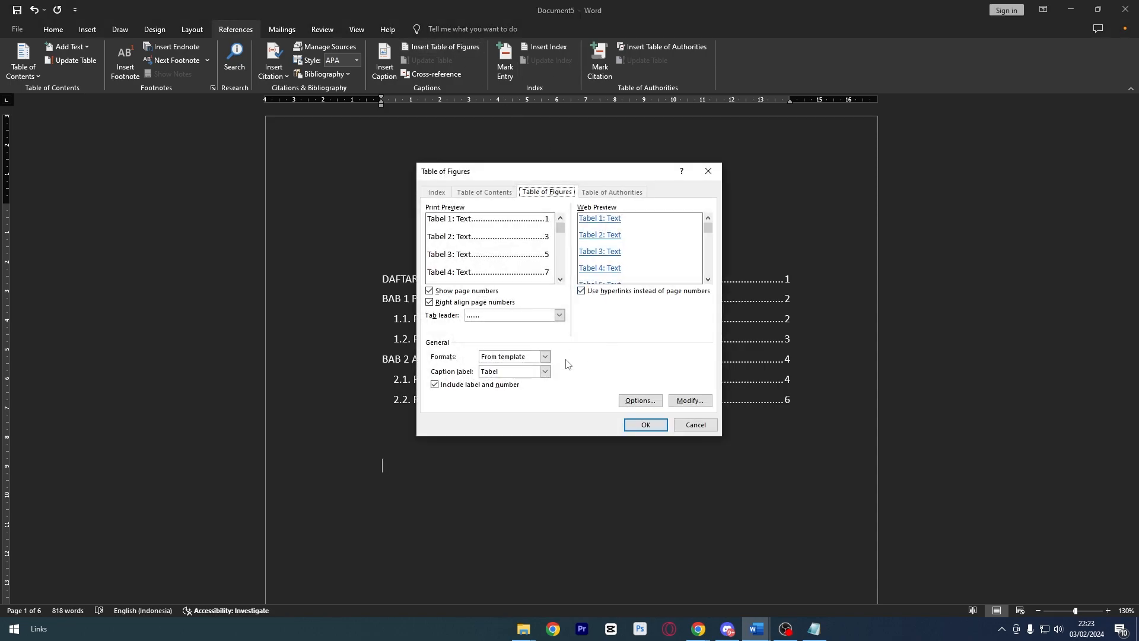
{"action": "left_click", "coordinate": [544, 357]}
{"action": "left_click", "coordinate": [544, 357]}
{"action": "left_click", "coordinate": [545, 372]}
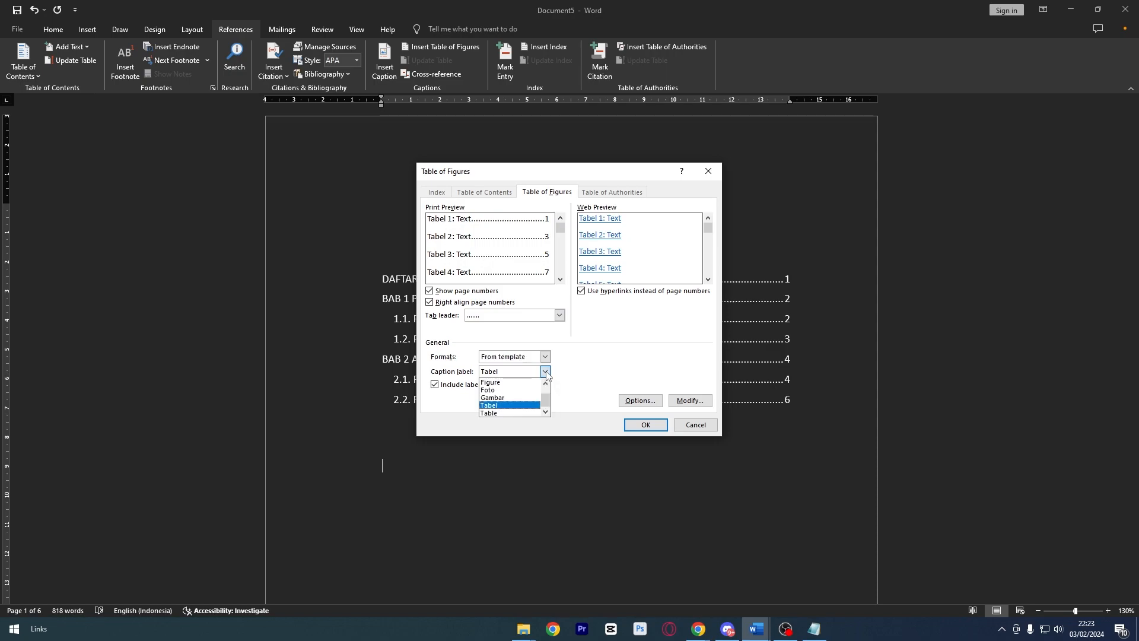
{"action": "left_click", "coordinate": [501, 399]}
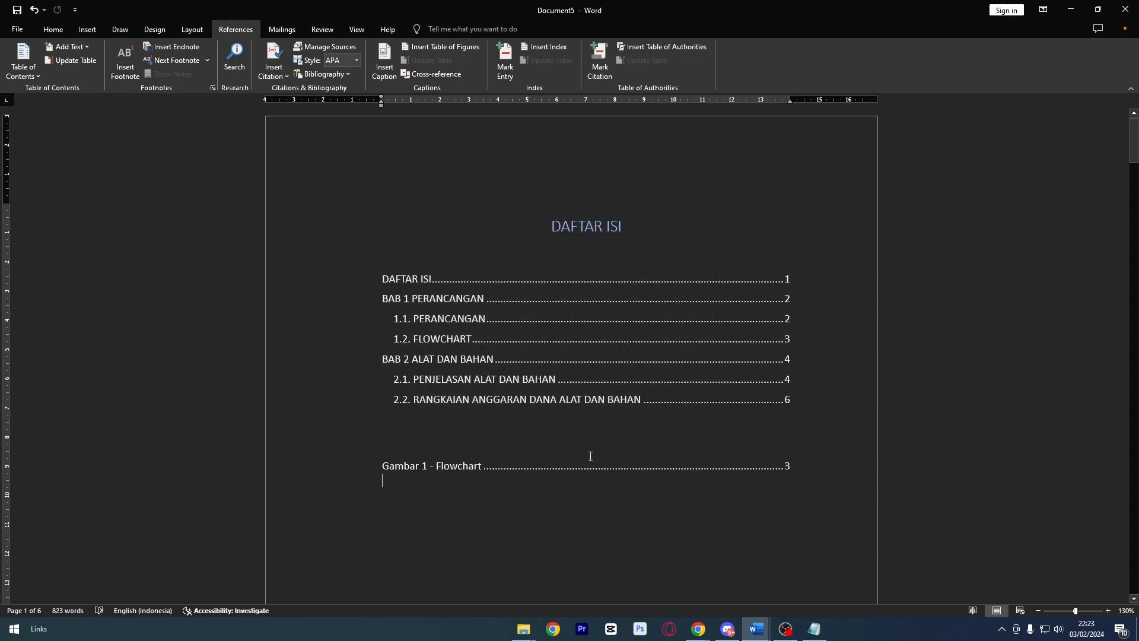
- Add the centred Heading 1 title "Daftar Gambar" above the list of pictures
{"action": "scroll", "coordinate": [562, 355], "scroll_direction": "down", "scroll_amount": 3}
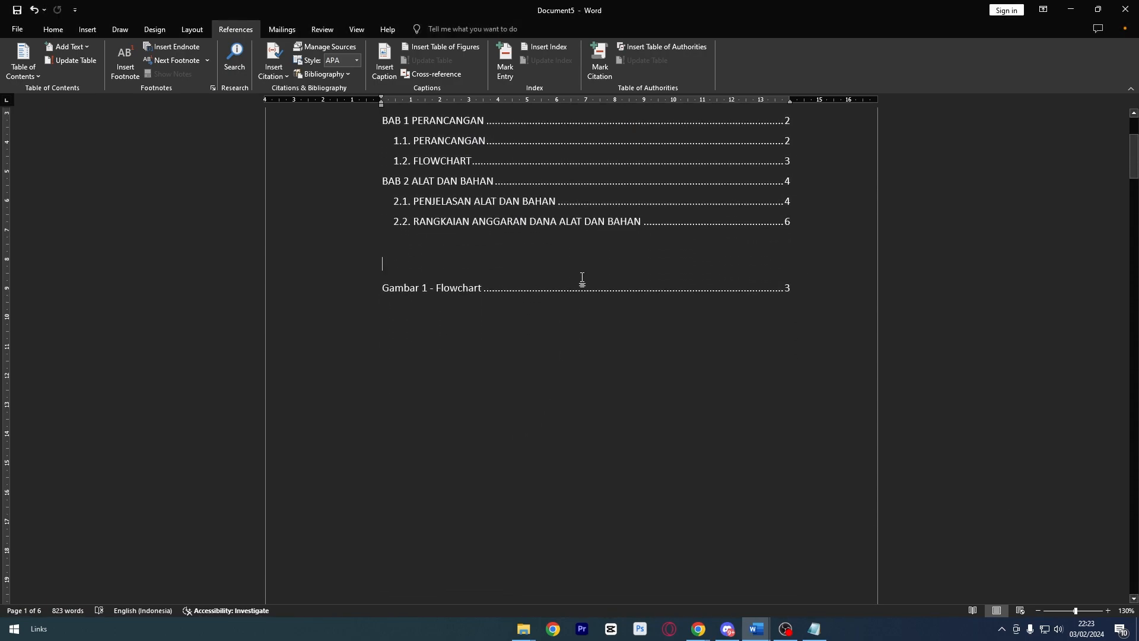
{"action": "key", "text": "Return"}
{"action": "left_click", "coordinate": [67, 31]}
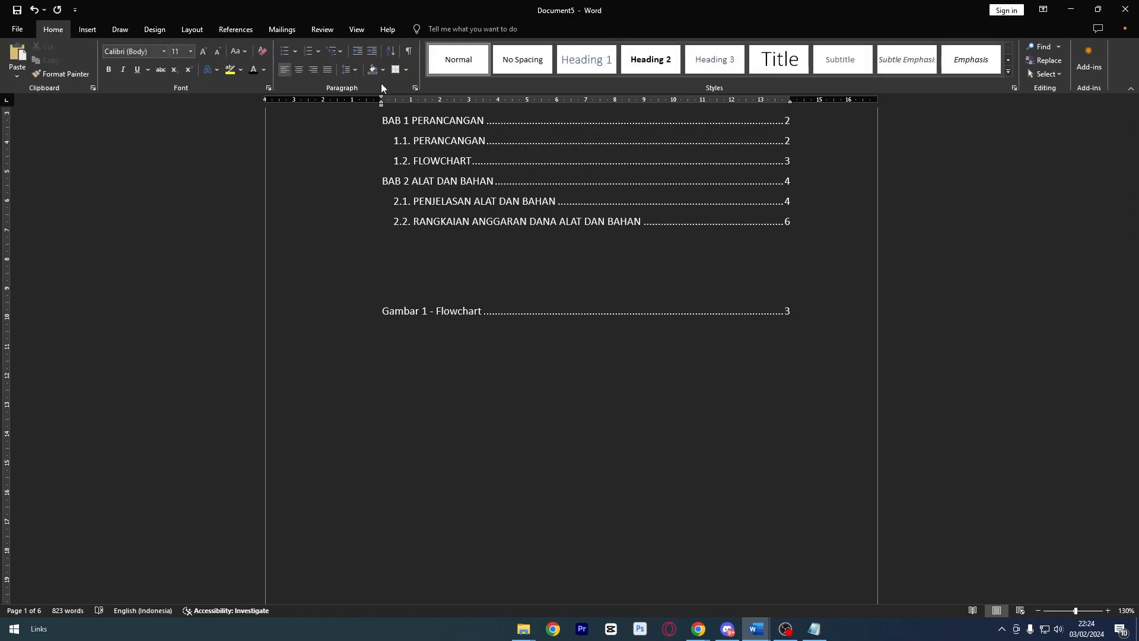
{"action": "left_click", "coordinate": [580, 65]}
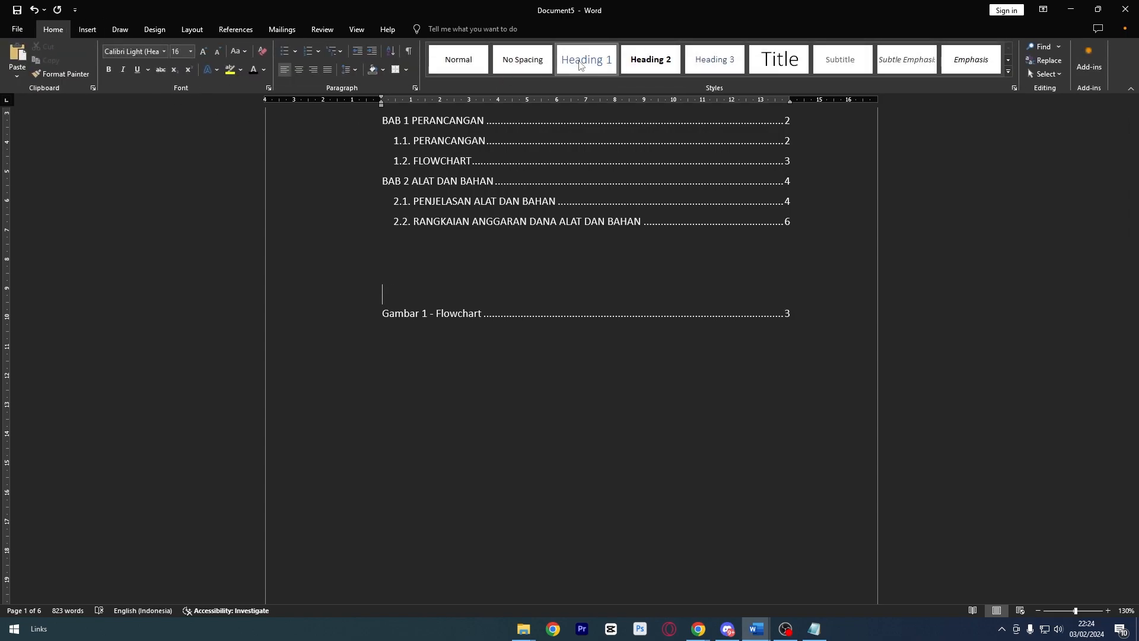
{"action": "type", "text": "Daftar Gambar"}
{"action": "key", "text": "ctrl+e"}
- Update the entire table of contents to include the Daftar Gambar heading, and check its entries
{"action": "scroll", "coordinate": [618, 178], "scroll_direction": "up", "scroll_amount": 3}
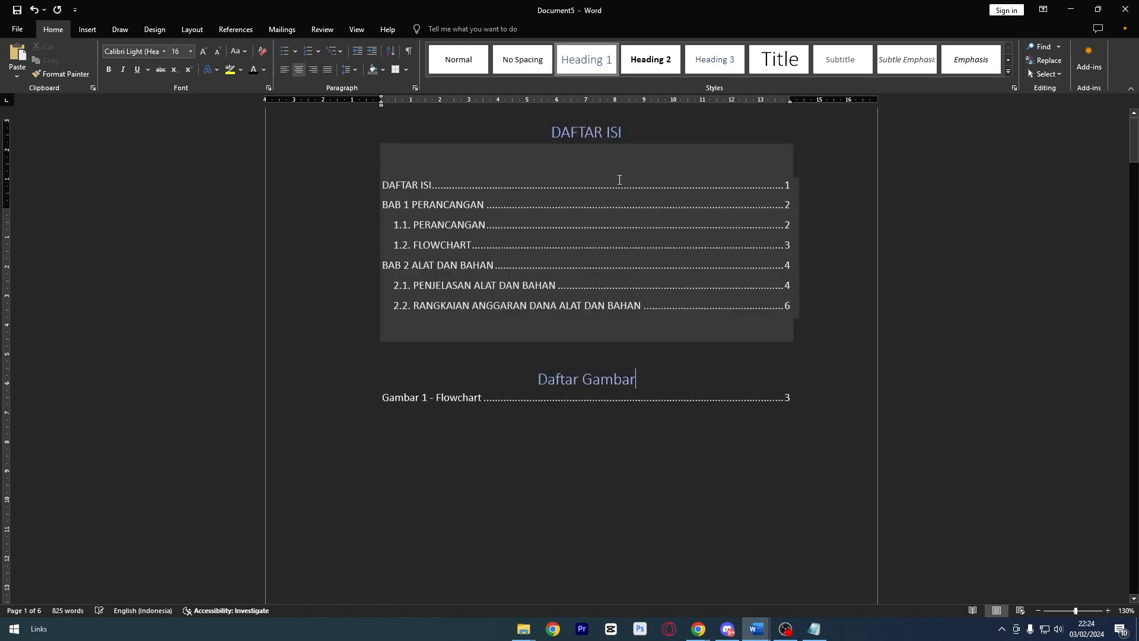
{"action": "left_click", "coordinate": [514, 196]}
{"action": "left_click", "coordinate": [441, 161]}
{"action": "left_click", "coordinate": [540, 312]}
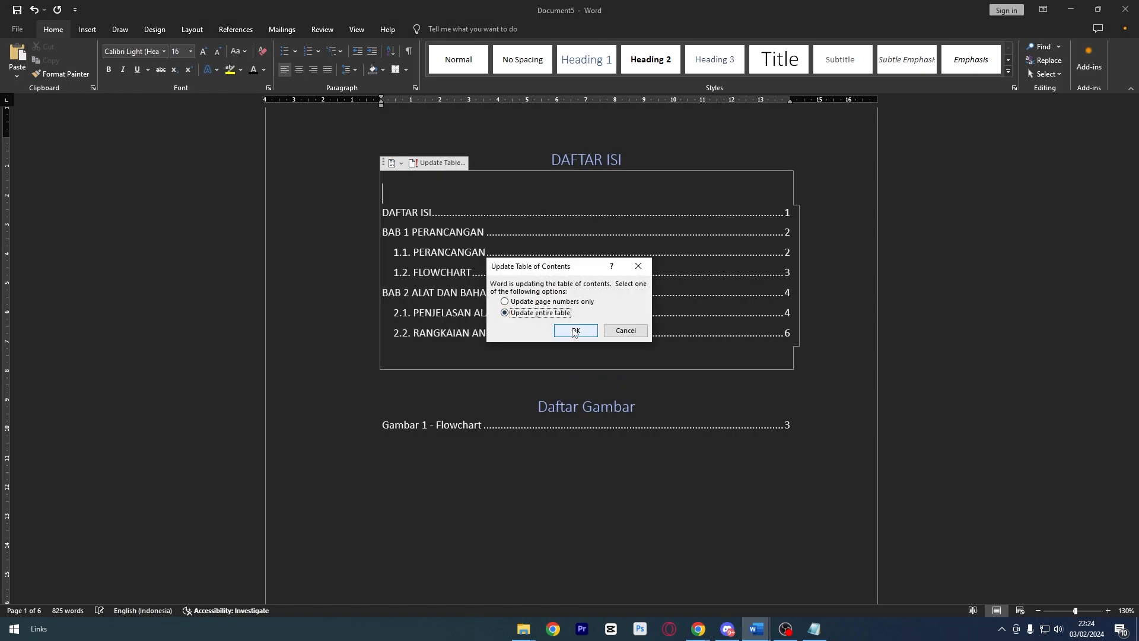
{"action": "left_click", "coordinate": [576, 330]}
{"action": "left_click_drag", "start_coordinate": [451, 232], "coordinate": [386, 233]}
{"action": "left_click", "coordinate": [492, 257]}
{"action": "scroll", "coordinate": [532, 254], "scroll_direction": "down", "scroll_amount": 3}
{"action": "scroll", "coordinate": [528, 247], "scroll_direction": "up", "scroll_amount": 2}
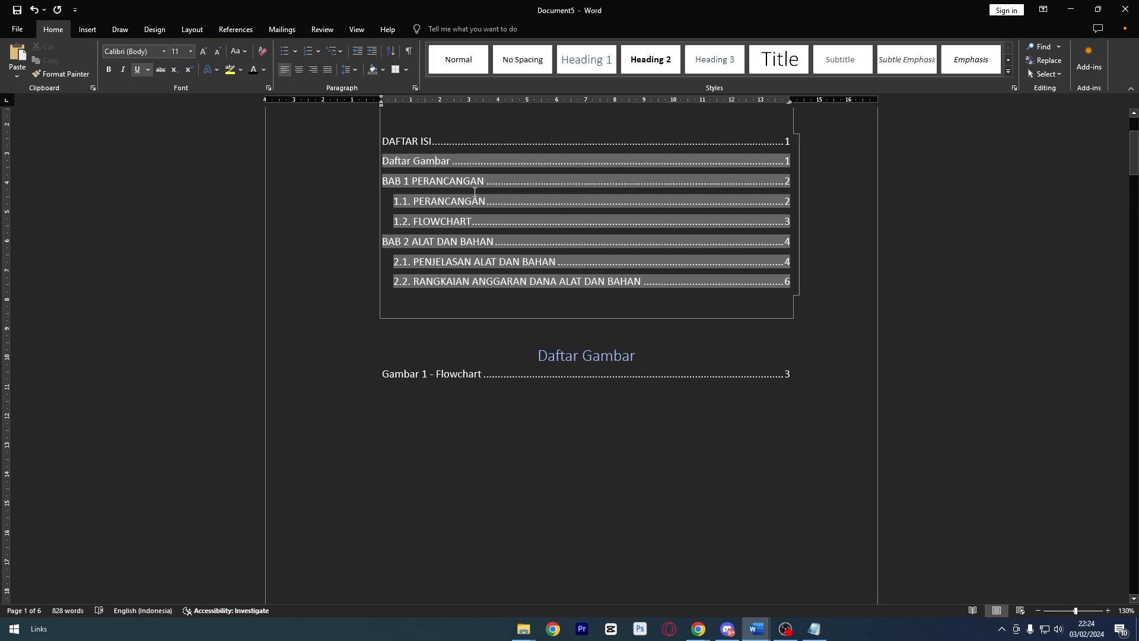
- Insert a table of figures for the Tabel caption label below the list of pictures
{"action": "scroll", "coordinate": [569, 246], "scroll_direction": "down", "scroll_amount": 3}
{"action": "left_click", "coordinate": [611, 271]}
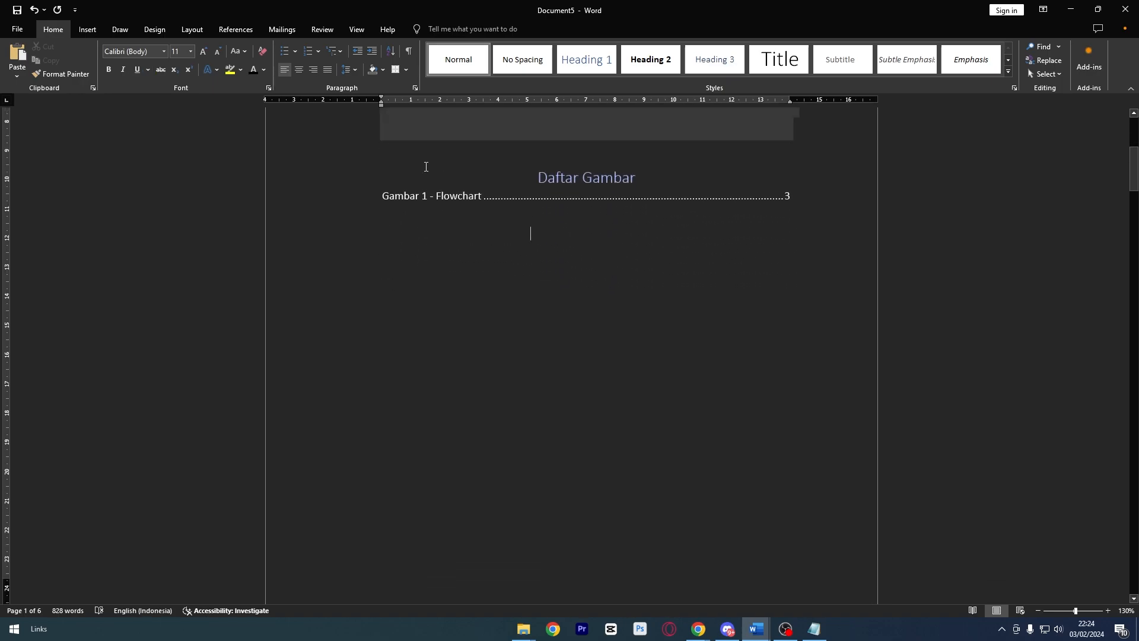
{"action": "key", "text": "ctrl+z"}
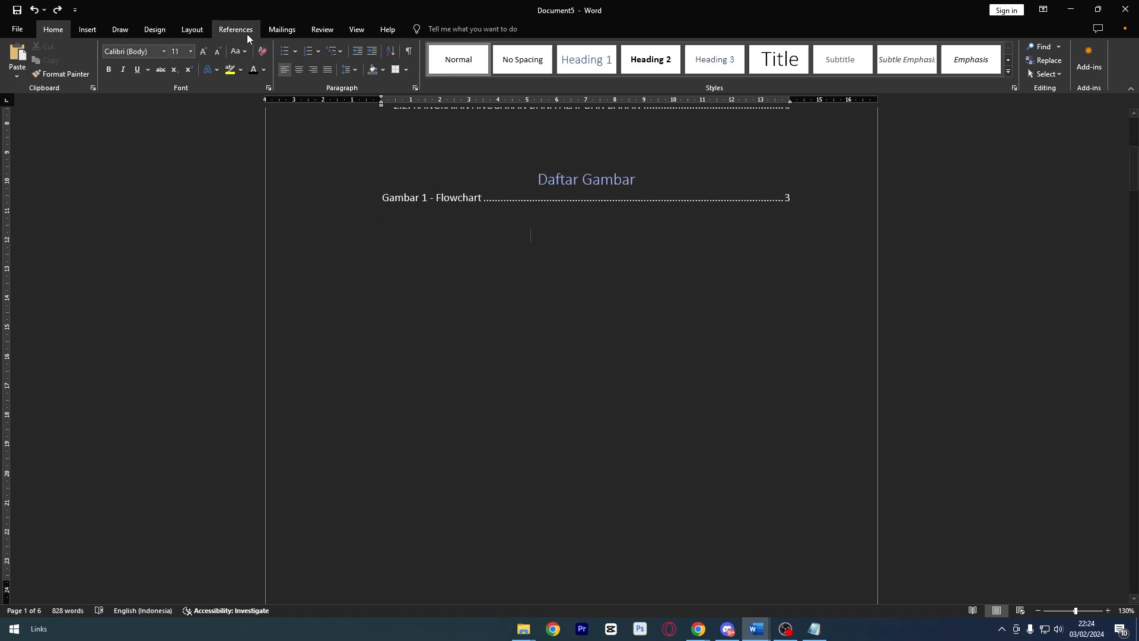
{"action": "left_click", "coordinate": [239, 29]}
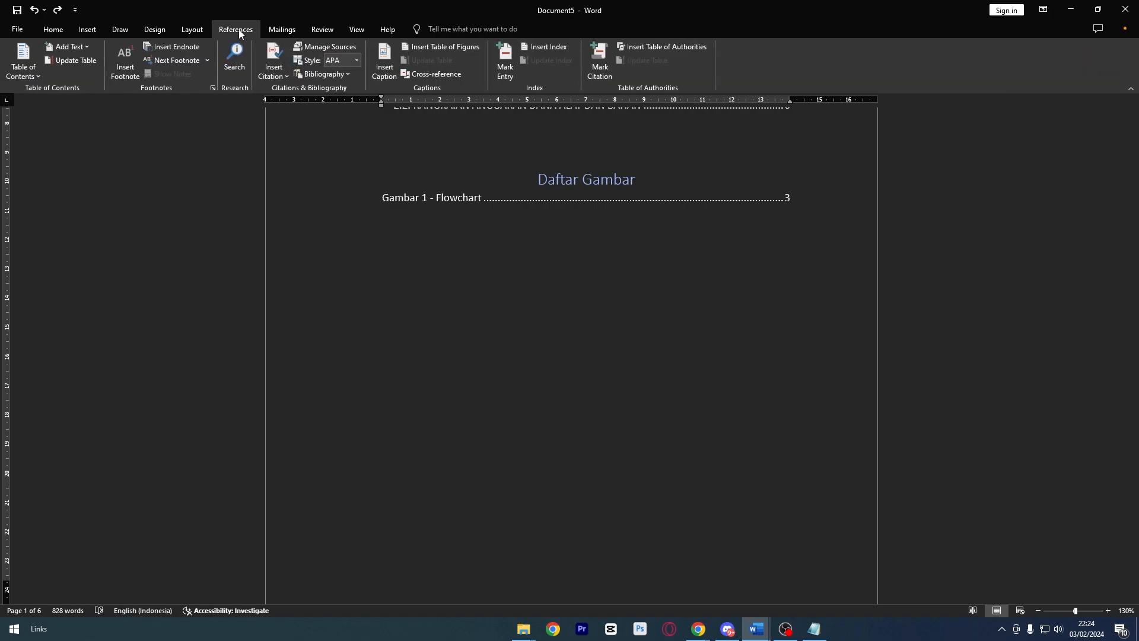
{"action": "left_click", "coordinate": [425, 49]}
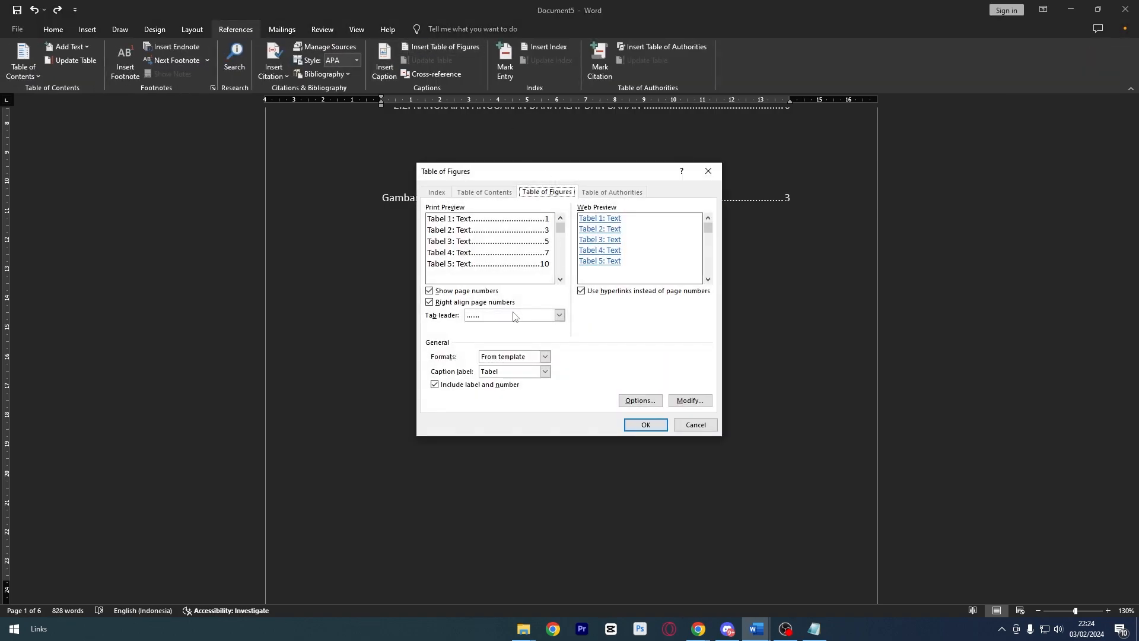
{"action": "left_click", "coordinate": [546, 372]}
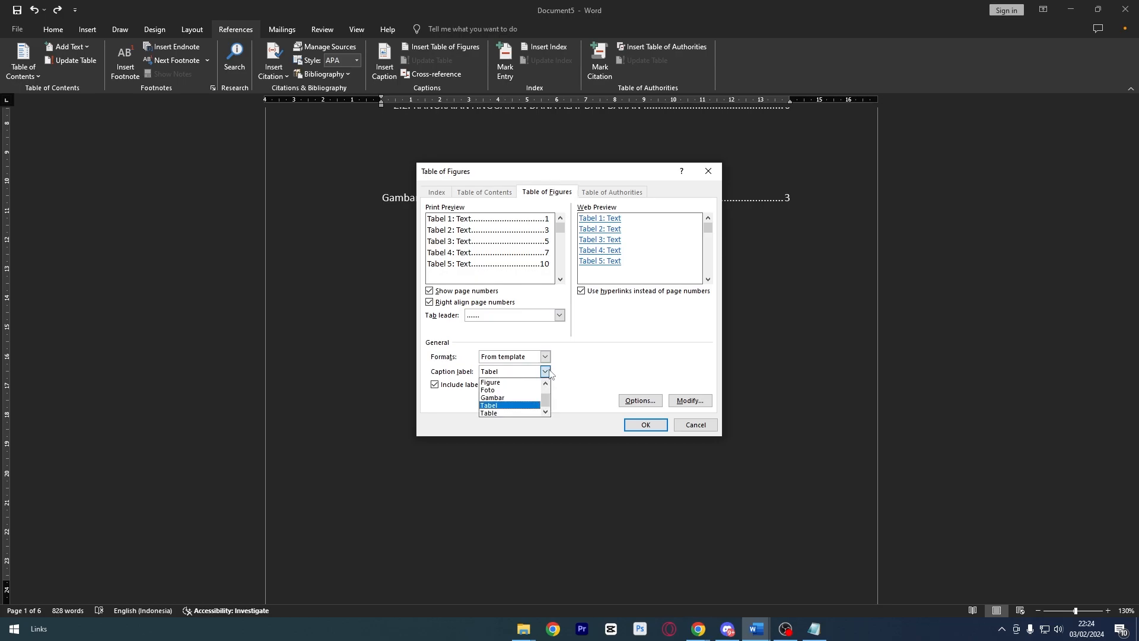
{"action": "left_click", "coordinate": [525, 406]}
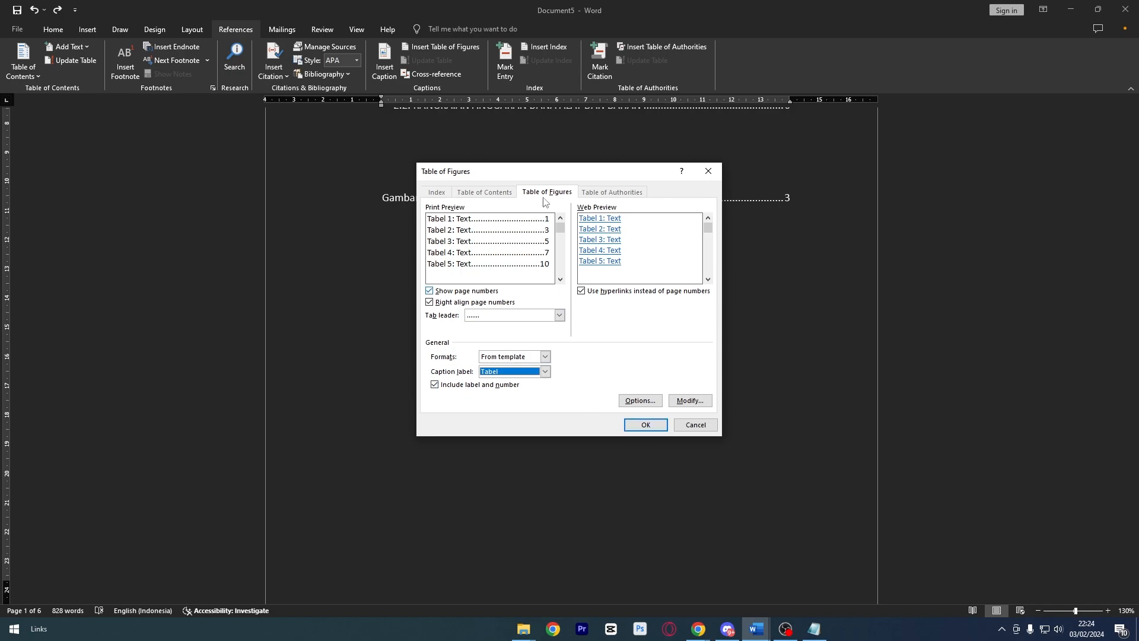
{"action": "left_click", "coordinate": [646, 425]}
- Insert a page break between the list of tables and the BAB 1 PERANCANGAN heading
{"action": "scroll", "coordinate": [653, 372], "scroll_direction": "up", "scroll_amount": 5}
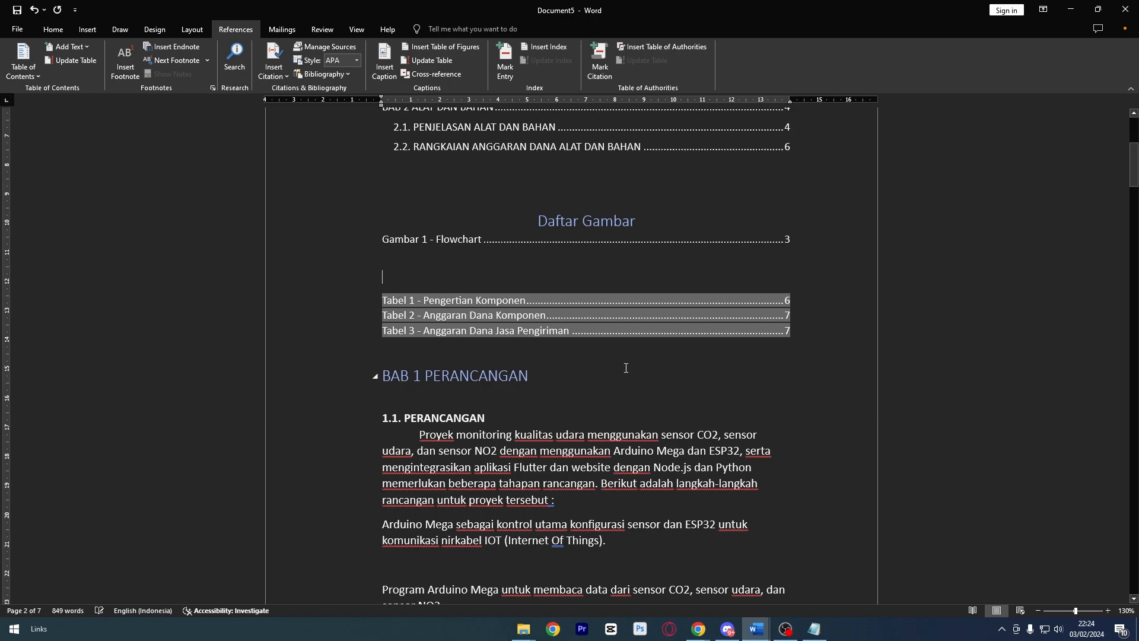
{"action": "left_click", "coordinate": [516, 357]}
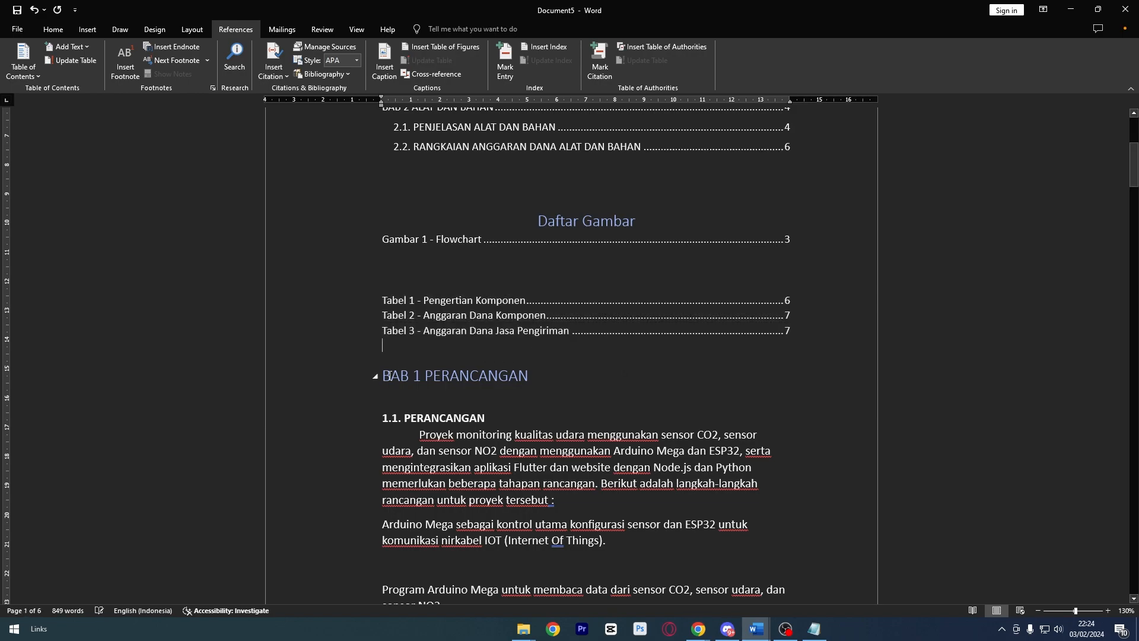
{"action": "left_click", "coordinate": [87, 29]}
{"action": "left_click", "coordinate": [66, 62]}
{"action": "key", "text": "ctrl+z"}
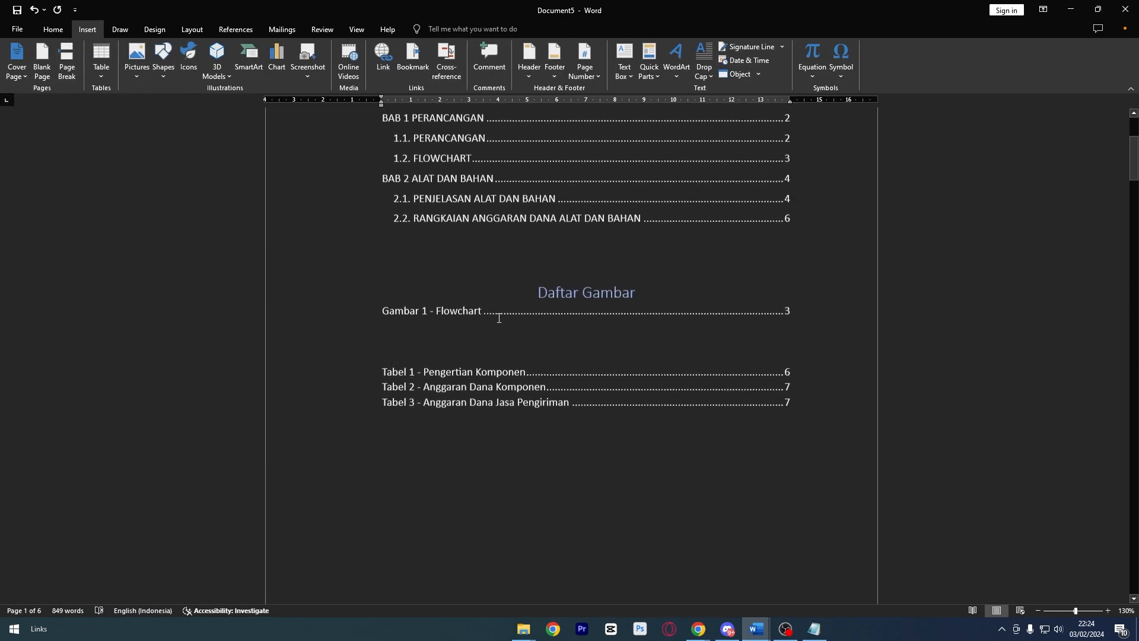
- Add the centred Heading 1 title "Daftar Tabel" above the list of tables
{"action": "left_click", "coordinate": [48, 30]}
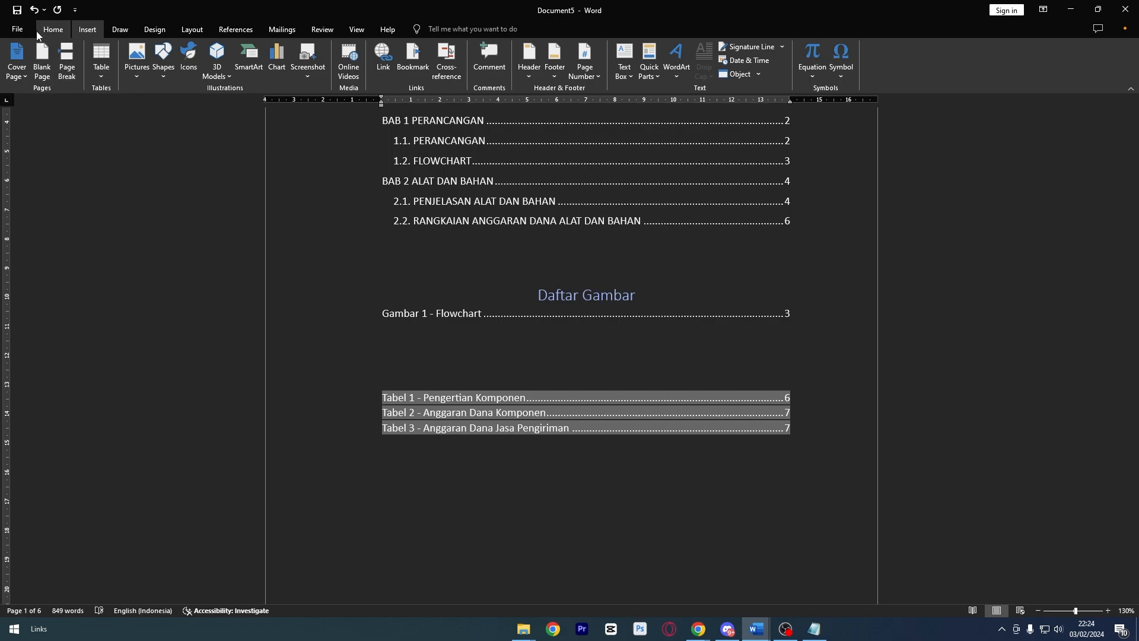
{"action": "type", "text": "Da"}
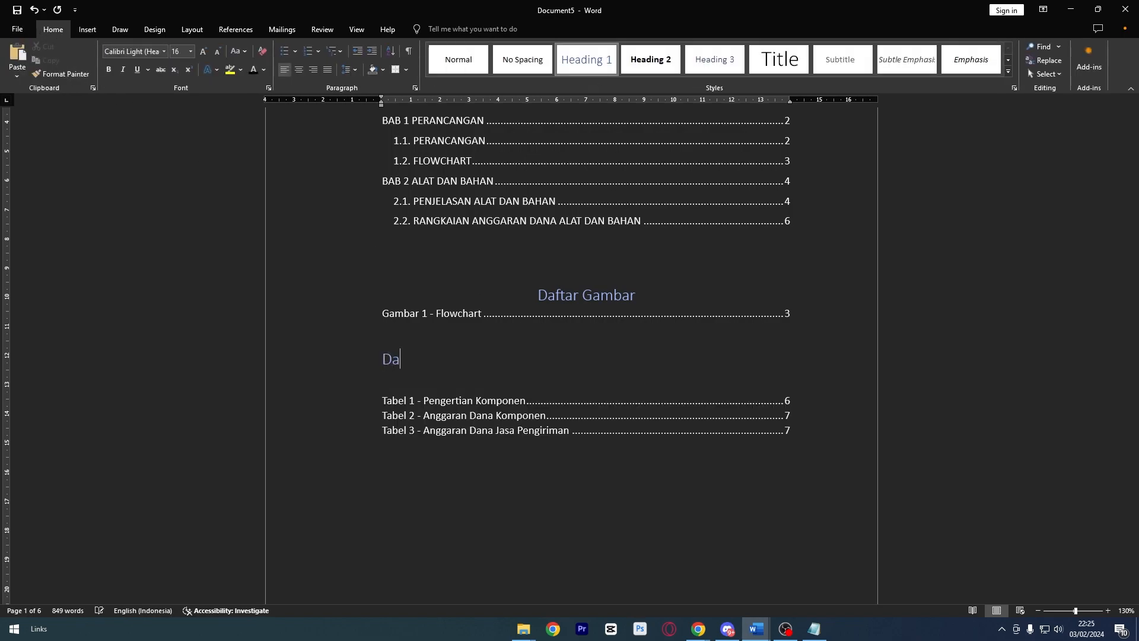
{"action": "type", "text": "ftar Tabel"}
{"action": "key", "text": "ctrl+e"}
- Change the Daftar Gambar and Daftar Tabel headings to uppercase
{"action": "left_click_drag", "start_coordinate": [630, 360], "coordinate": [543, 359]}
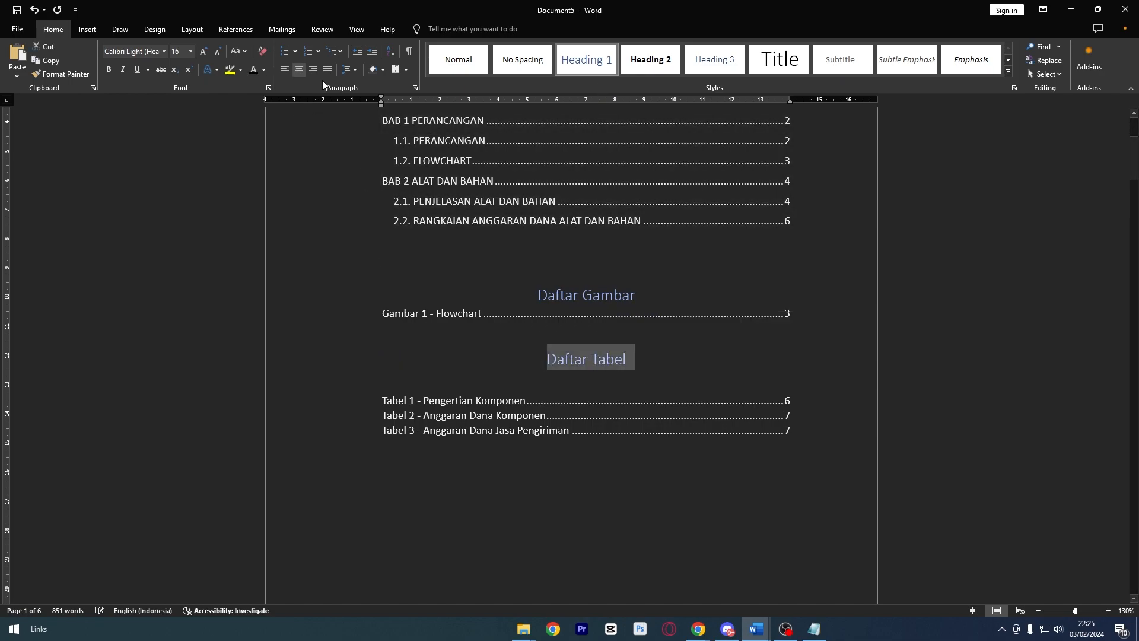
{"action": "left_click_drag", "start_coordinate": [646, 295], "coordinate": [536, 295]}
{"action": "left_click", "coordinate": [239, 51]}
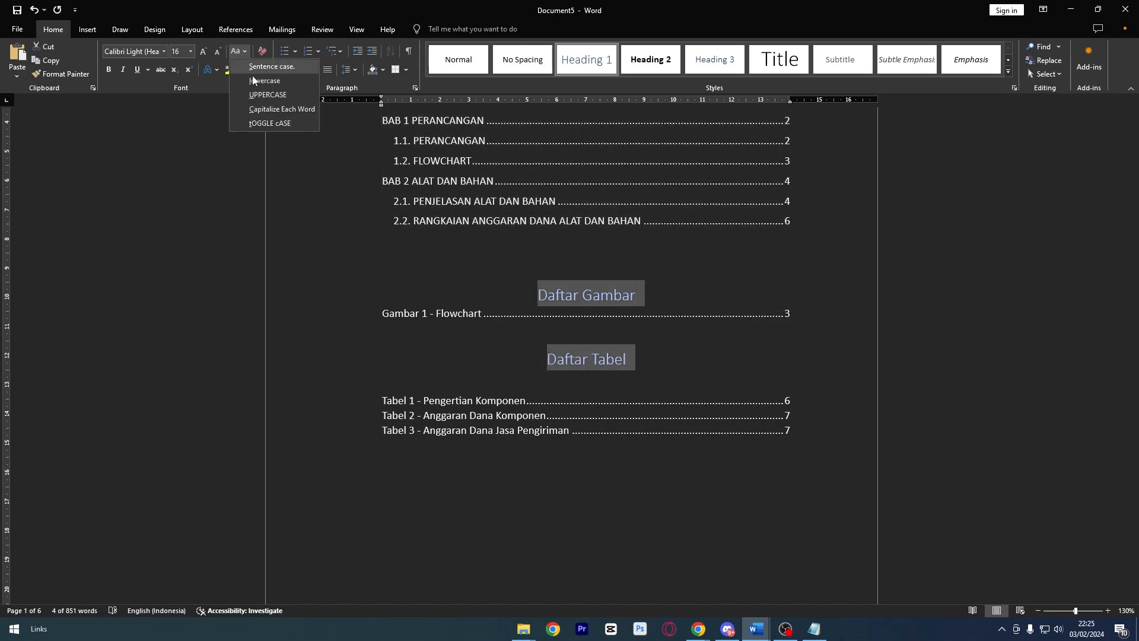
{"action": "left_click", "coordinate": [266, 95]}
{"action": "left_click", "coordinate": [752, 362]}
- Update the entire table of contents to include the uppercase picture and table list headings
{"action": "scroll", "coordinate": [725, 331], "scroll_direction": "up", "scroll_amount": 3}
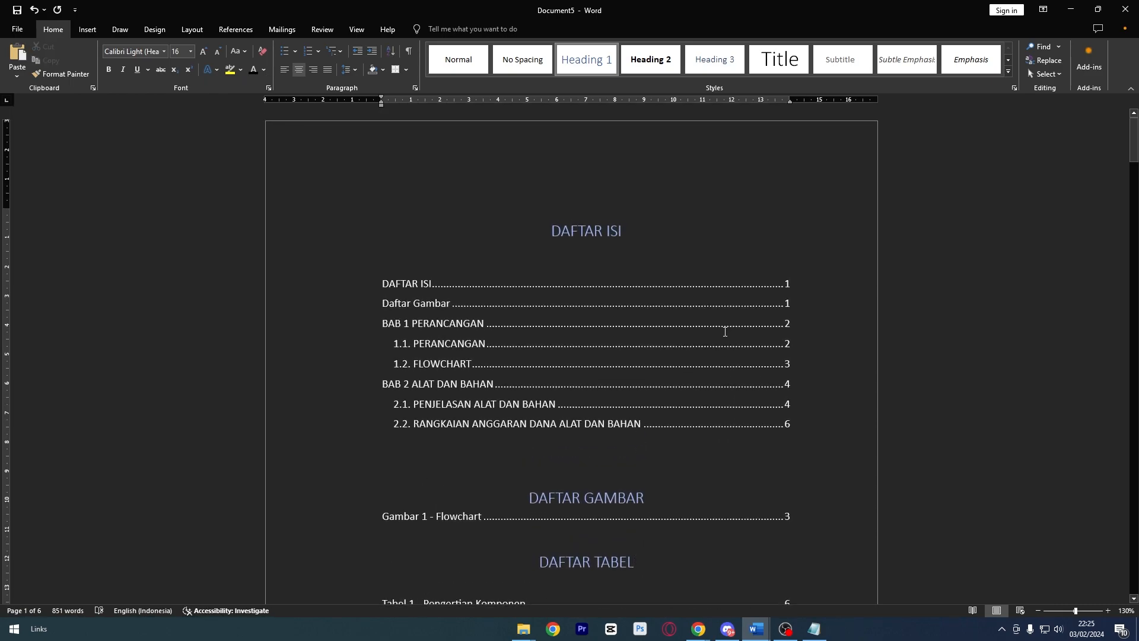
{"action": "left_click", "coordinate": [724, 332]}
{"action": "left_click", "coordinate": [442, 233]}
{"action": "left_click", "coordinate": [504, 313]}
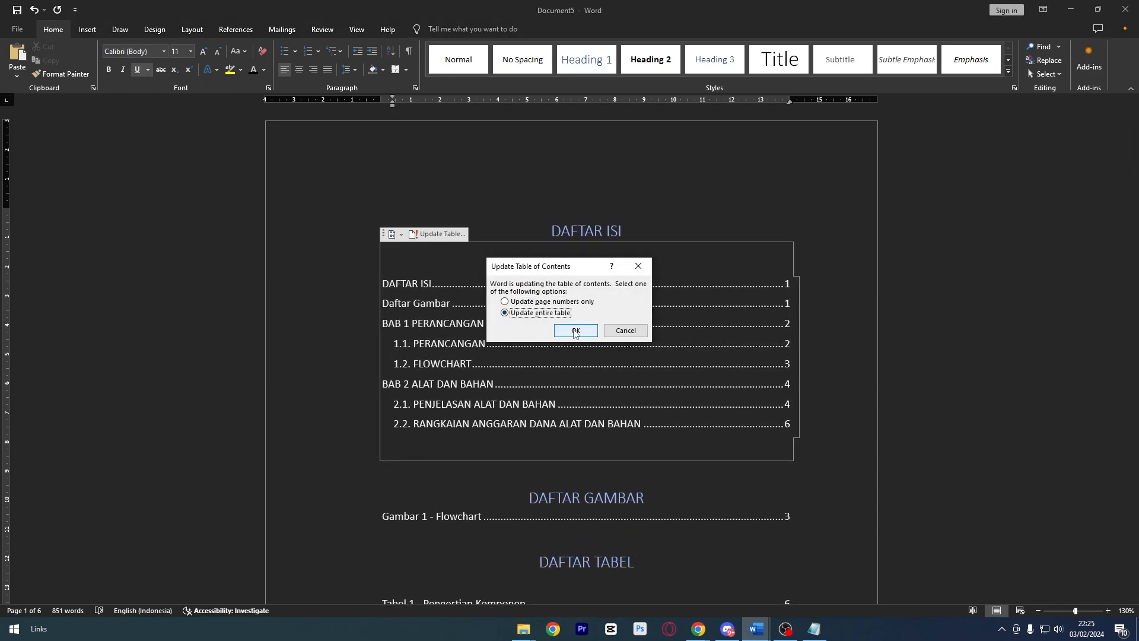
{"action": "left_click", "coordinate": [574, 330]}
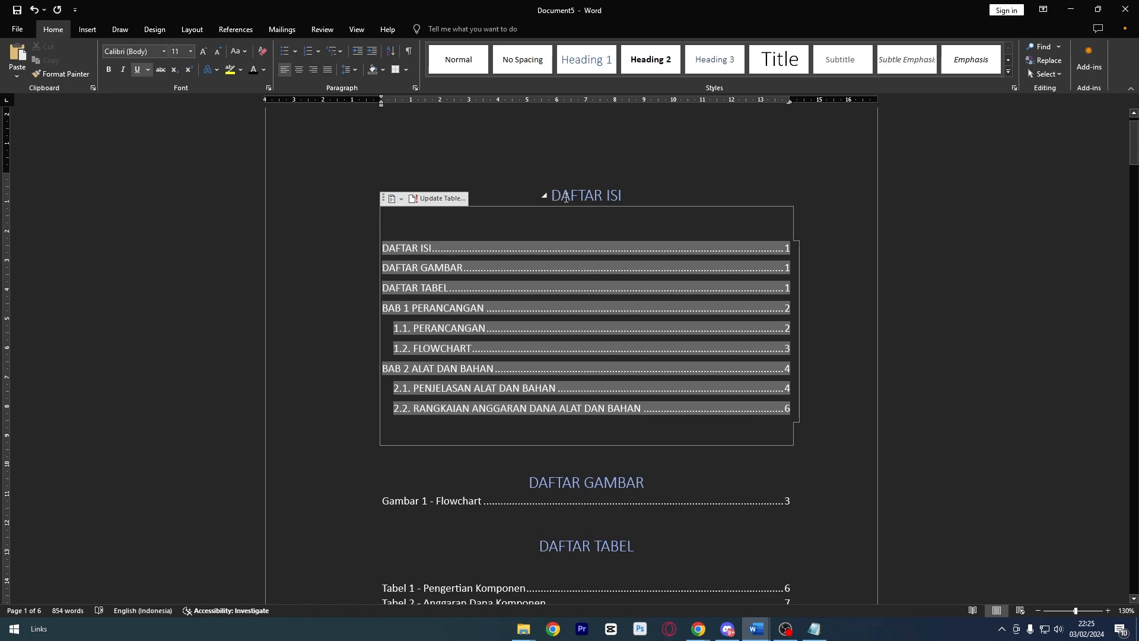
- Review the finished contents, picture and table lists and the captioned flowchart picture in section 1.2
{"action": "left_click", "coordinate": [422, 254]}
{"action": "scroll", "coordinate": [427, 257], "scroll_direction": "down", "scroll_amount": 4}
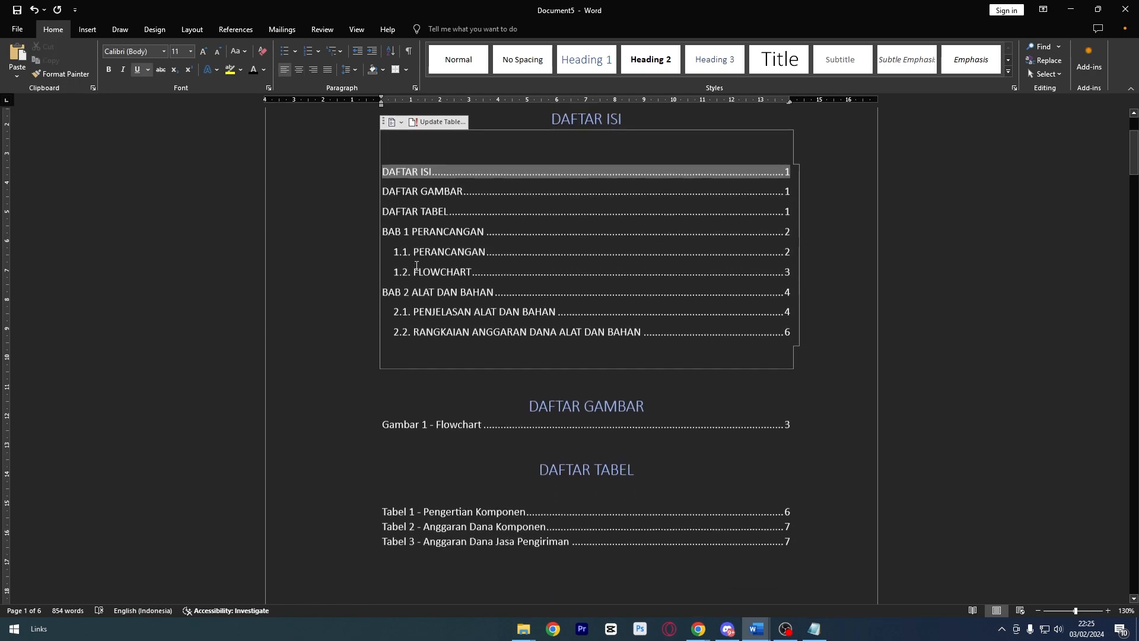
{"action": "left_click_drag", "start_coordinate": [536, 298], "coordinate": [721, 314]}
{"action": "left_click", "coordinate": [869, 348]}
{"action": "scroll", "coordinate": [984, 228], "scroll_direction": "up", "scroll_amount": 5}
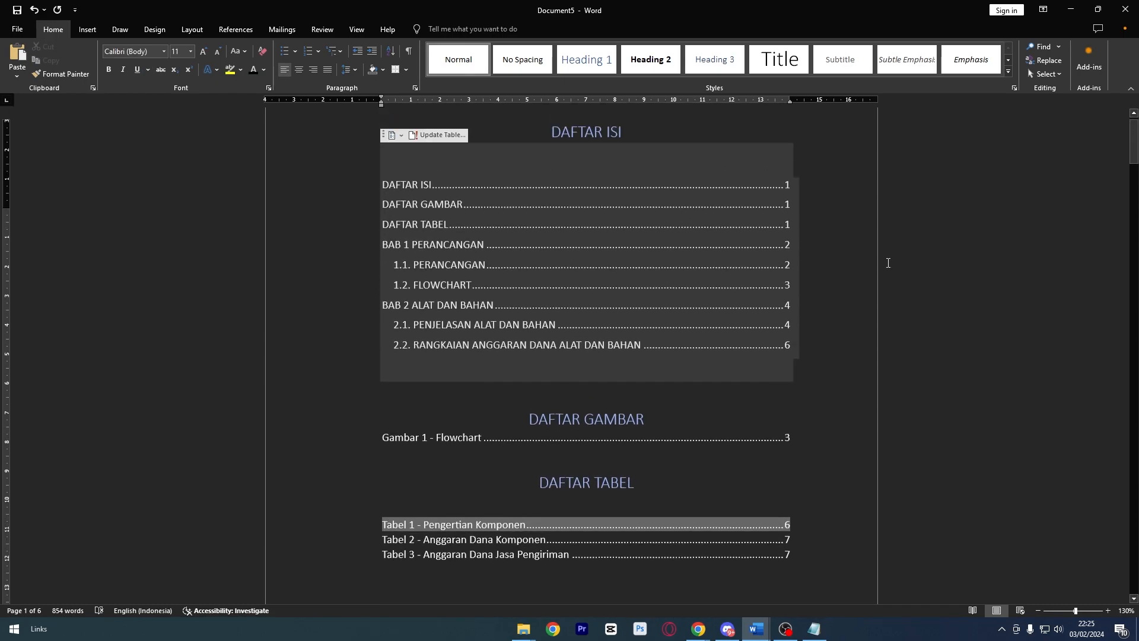
{"action": "left_click", "coordinate": [588, 253]}
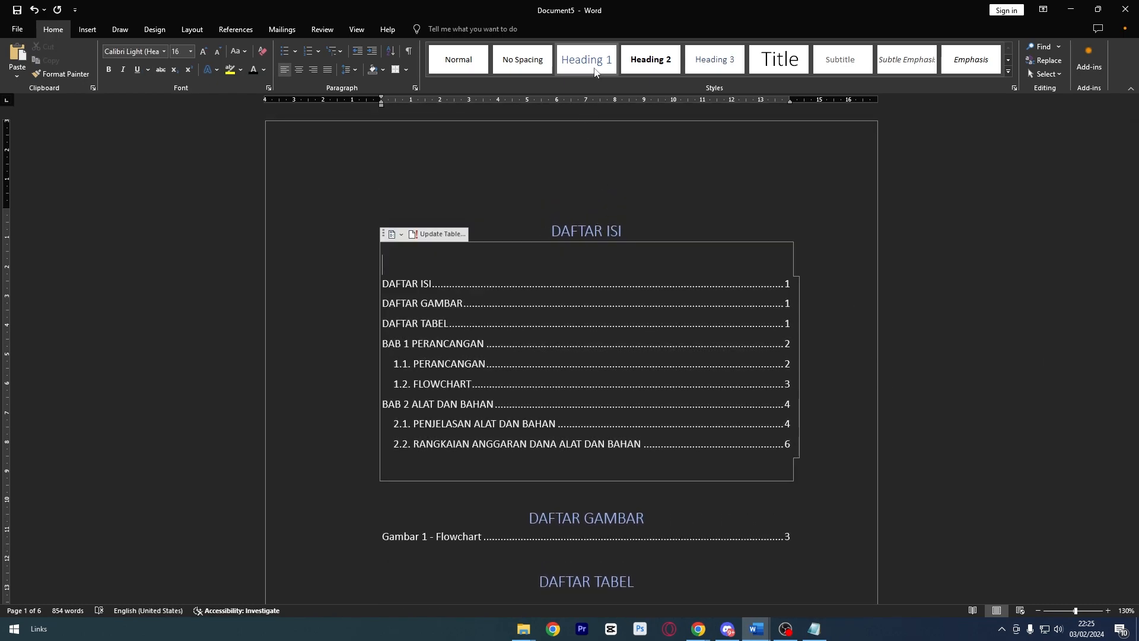
{"action": "left_click_drag", "start_coordinate": [1133, 139], "coordinate": [1104, 325]}
{"action": "right_click", "coordinate": [479, 259]}
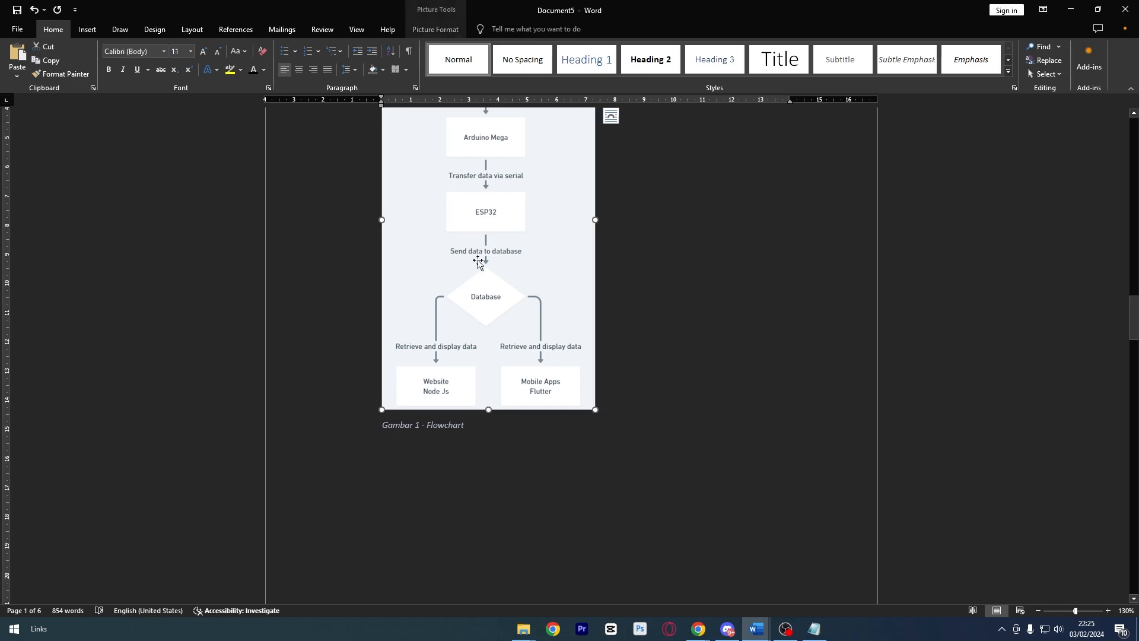
{"action": "left_click", "coordinate": [822, 348]}
{"action": "left_click_drag", "start_coordinate": [1134, 317], "coordinate": [1122, 105]}
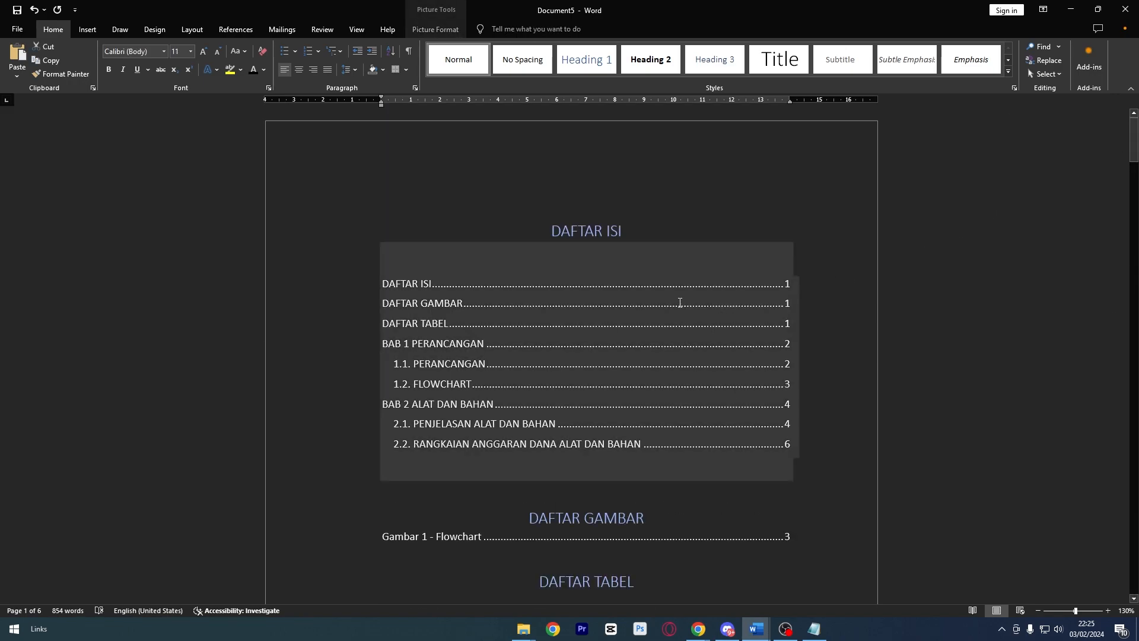
{"action": "left_click", "coordinate": [248, 31]}
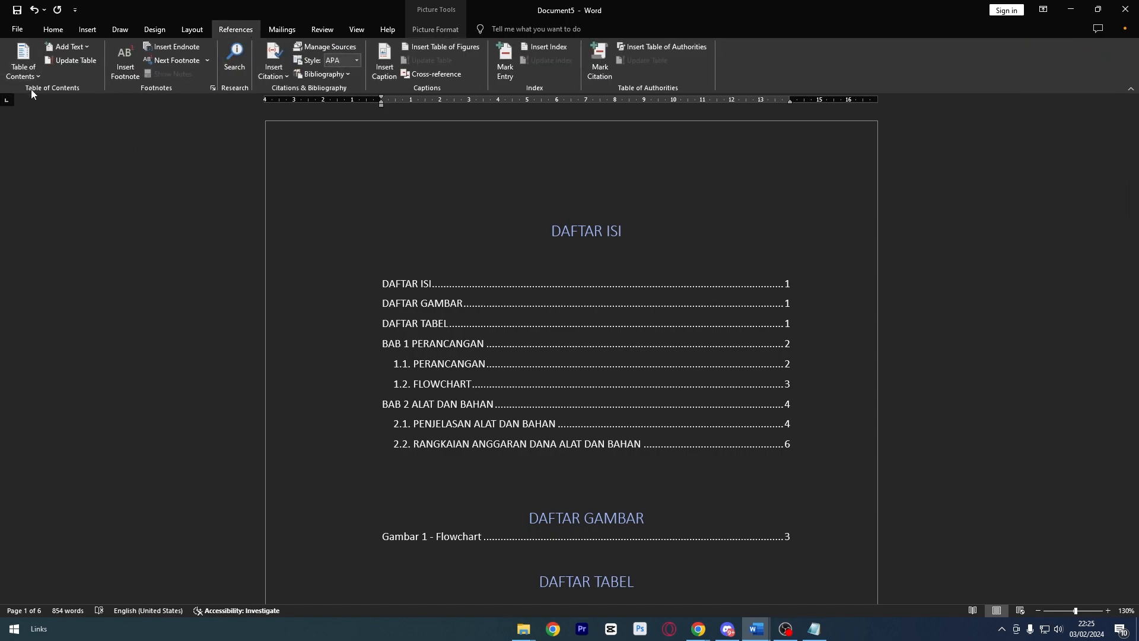